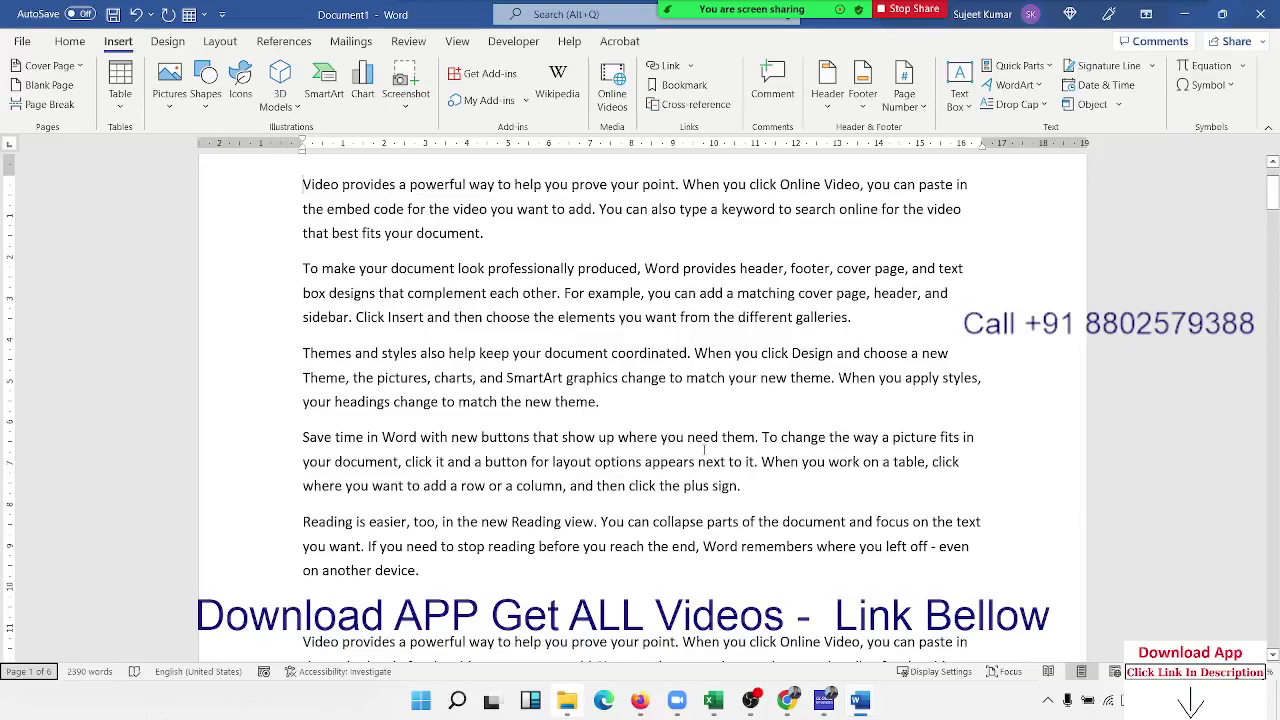
# Open the Office Add-ins store from the Insert tab and scroll through the add-ins listed
pyautogui.scroll(2, 519, 256)
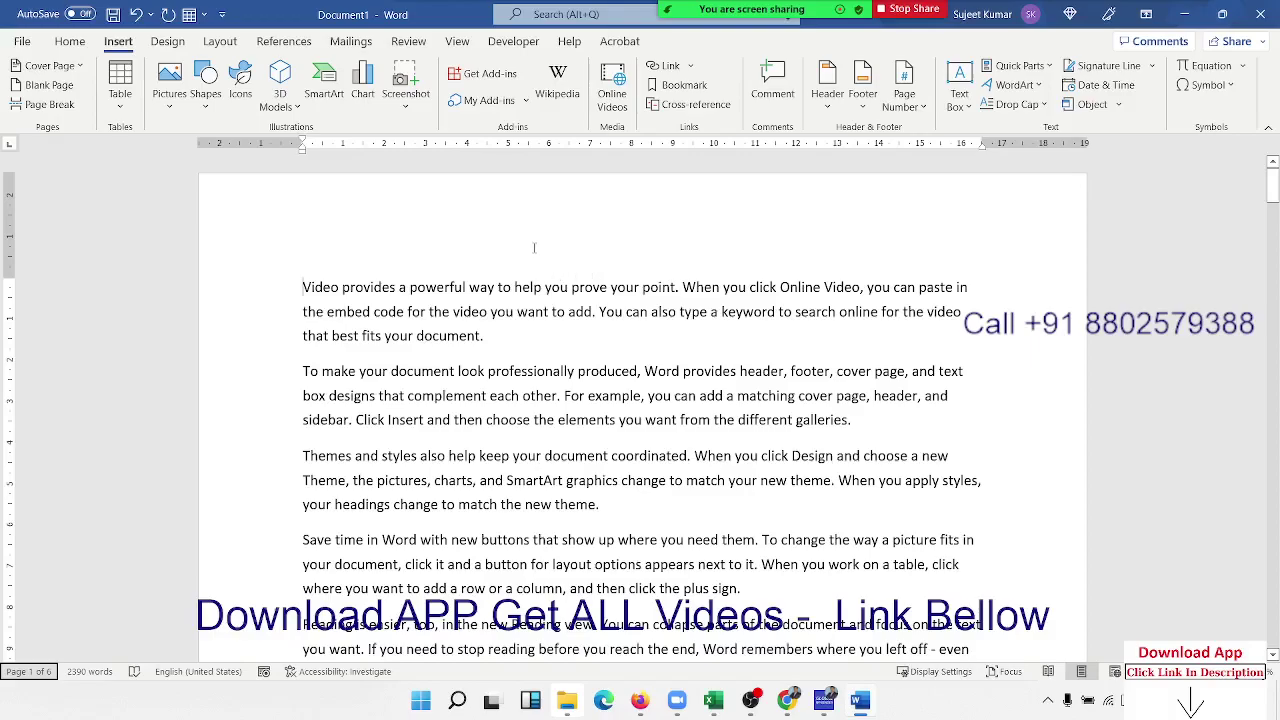
pyautogui.scroll(-5, 450, 342)
pyautogui.scroll(-5, 445, 338)
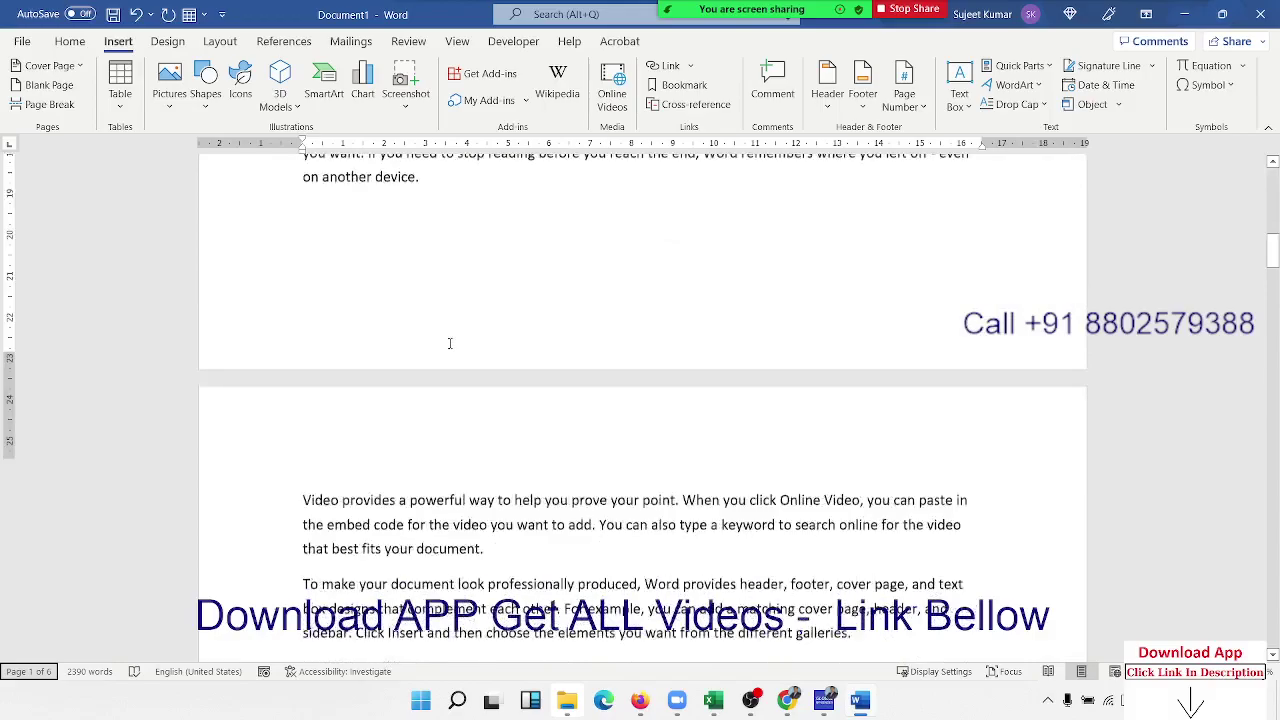
pyautogui.scroll(5, 443, 337)
pyautogui.scroll(5, 435, 250)
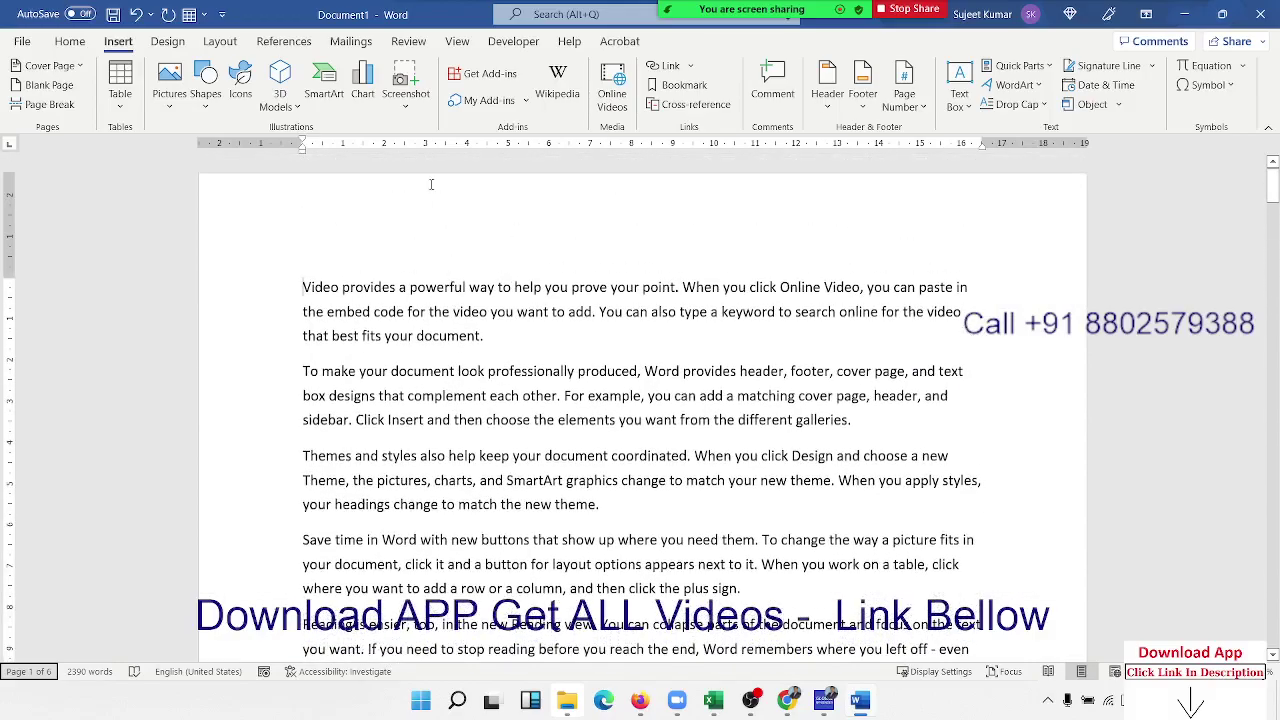
pyautogui.click(477, 76)
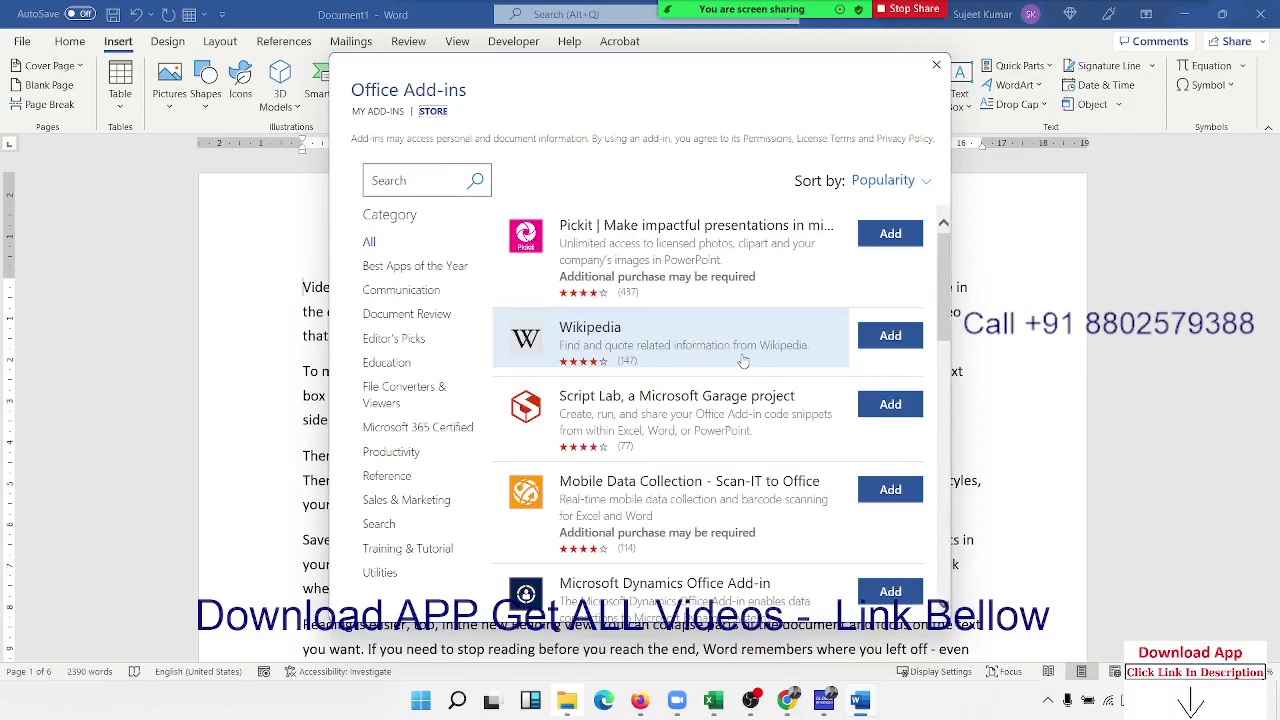
pyautogui.scroll(-2, 745, 395)
pyautogui.scroll(-3, 745, 405)
pyautogui.scroll(-1, 743, 407)
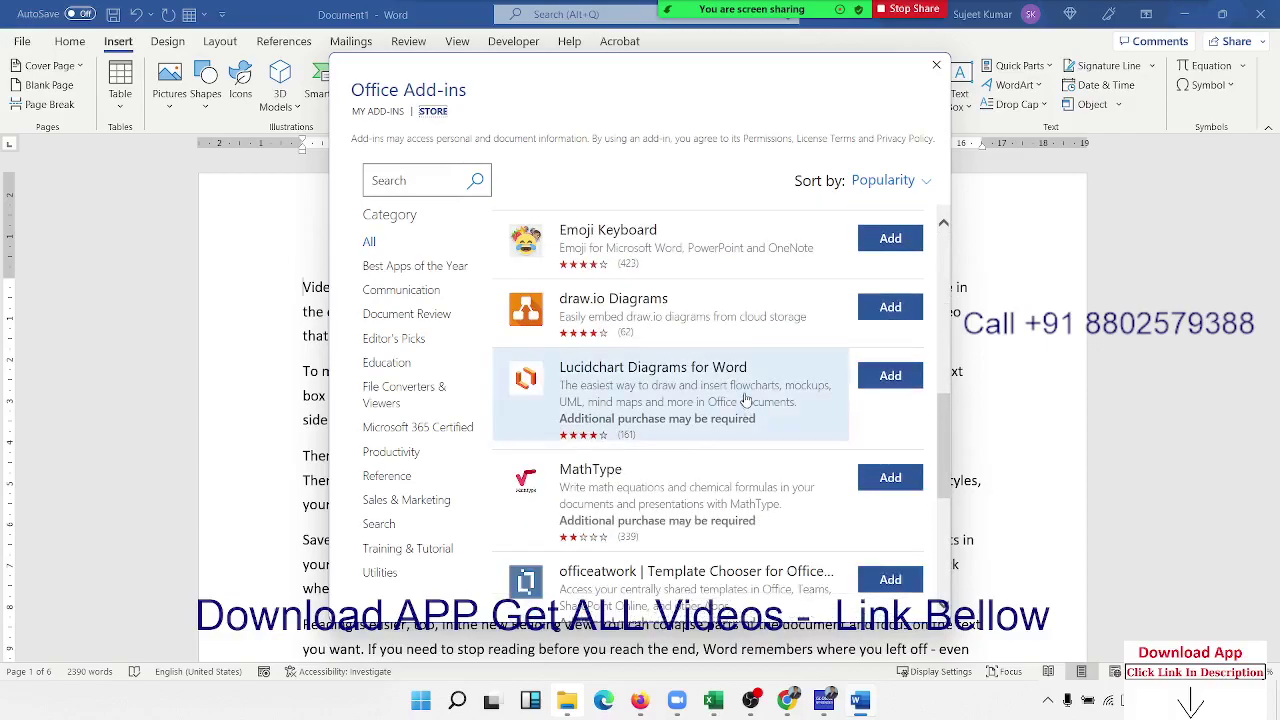
pyautogui.scroll(-2, 745, 380)
pyautogui.scroll(-3, 700, 395)
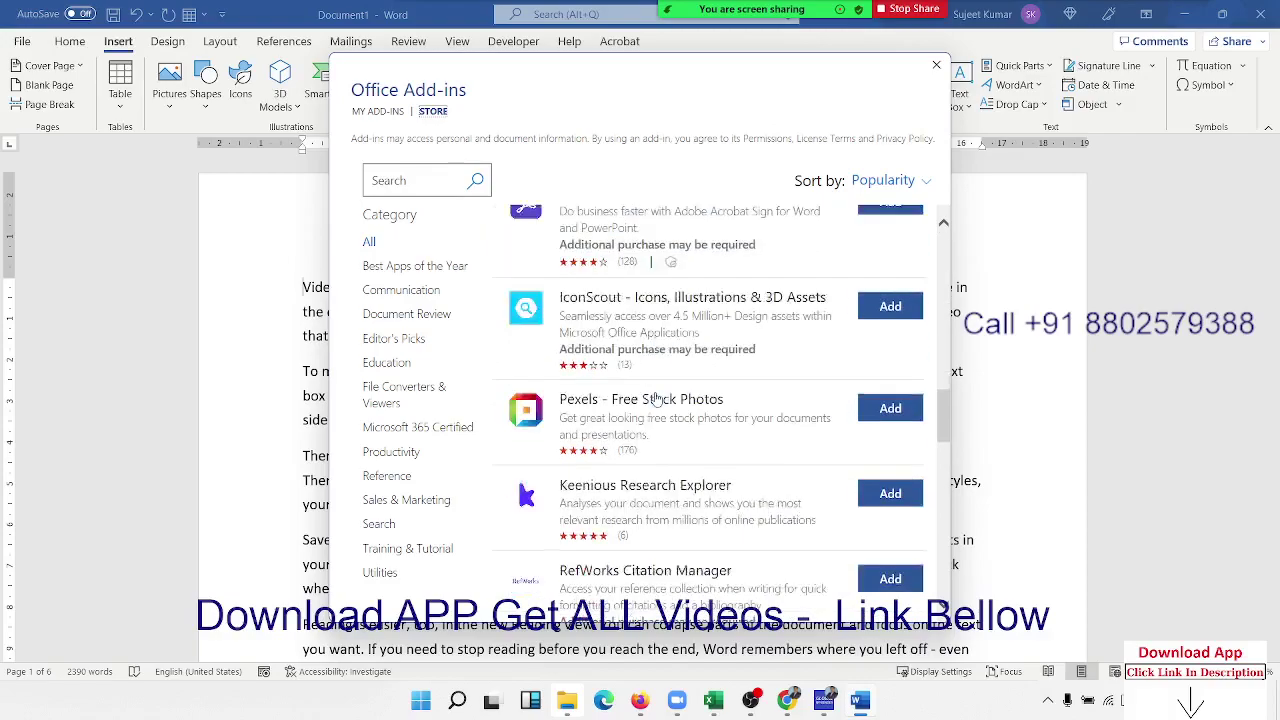
pyautogui.scroll(-1, 660, 408)
pyautogui.scroll(-2, 657, 410)
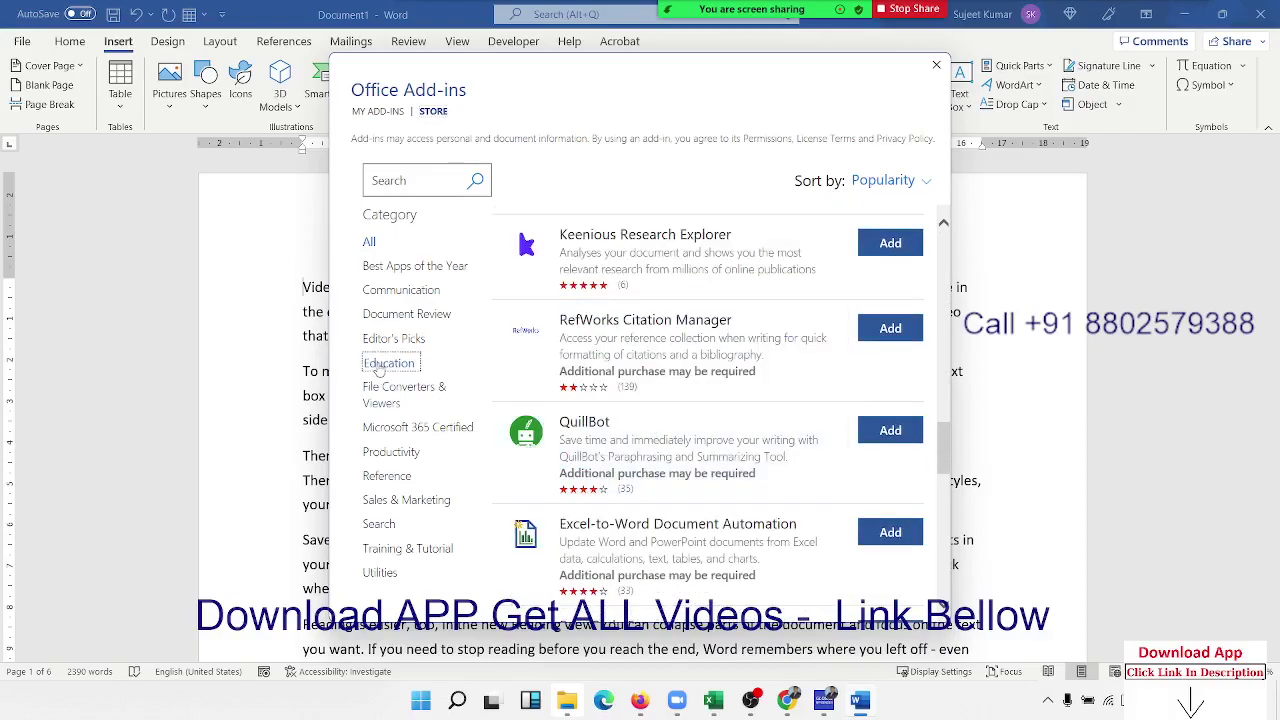
# Filter the store to the Education category and scroll through add-ins like Scrible Writer
pyautogui.click(386, 363)
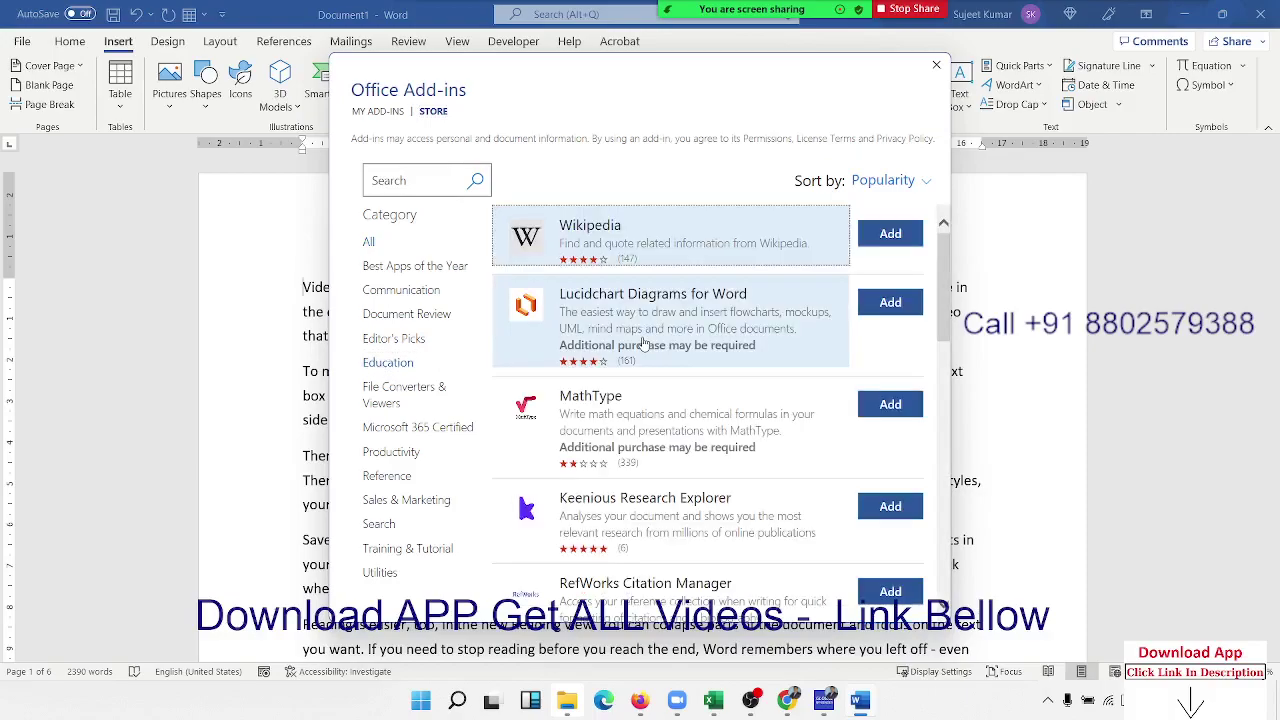
pyautogui.scroll(-1, 680, 400)
pyautogui.scroll(-1, 680, 415)
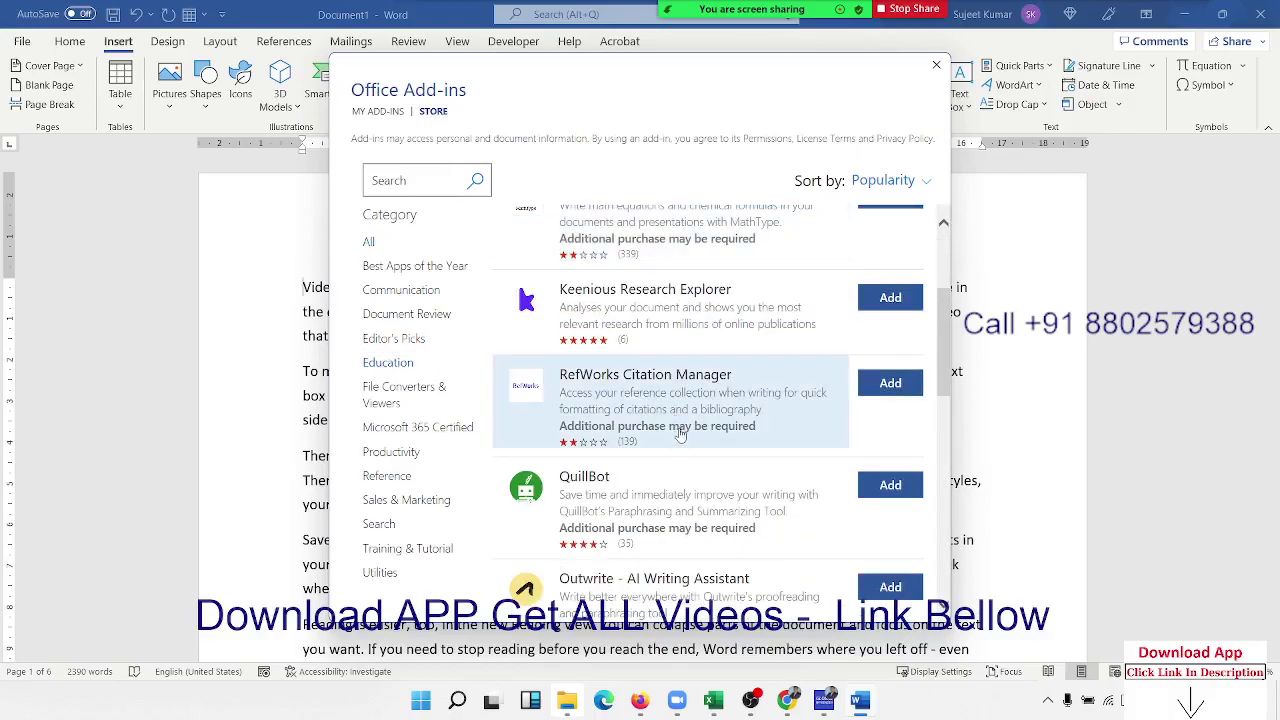
pyautogui.scroll(-2, 686, 471)
pyautogui.scroll(-2, 685, 476)
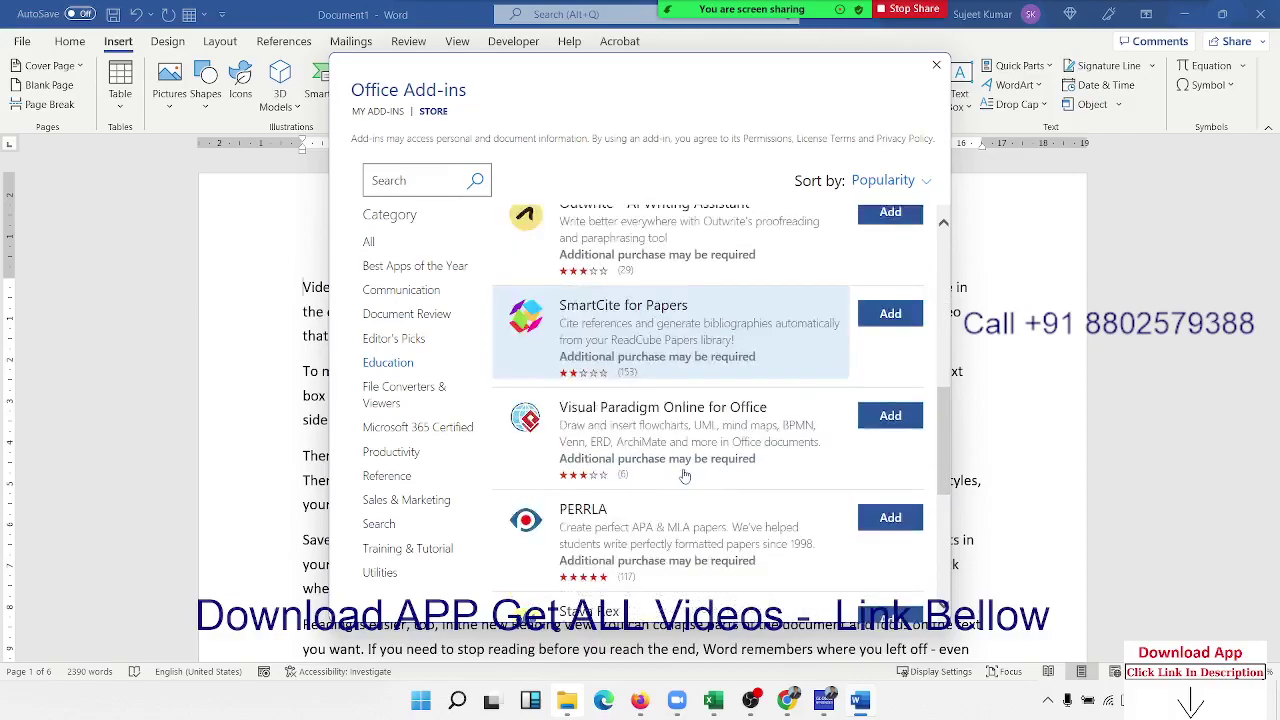
pyautogui.scroll(-1, 685, 476)
pyautogui.scroll(-2, 686, 471)
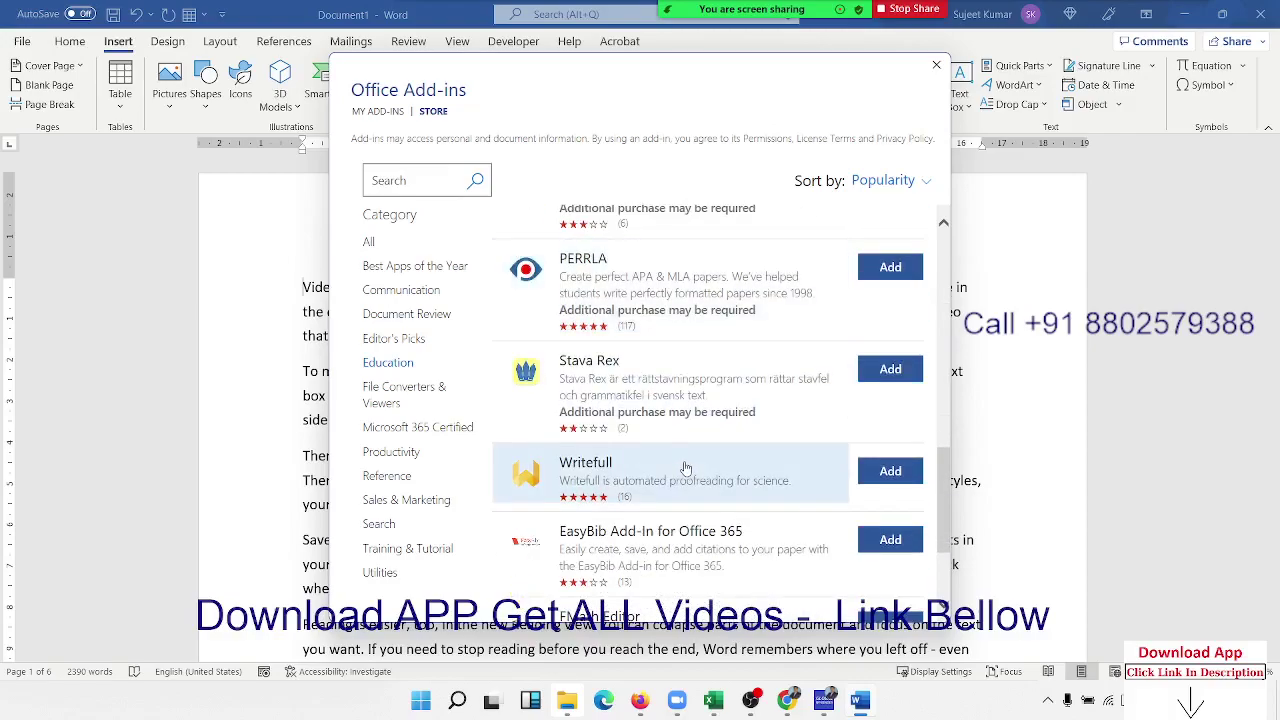
pyautogui.scroll(-3, 662, 520)
pyautogui.scroll(-1, 655, 380)
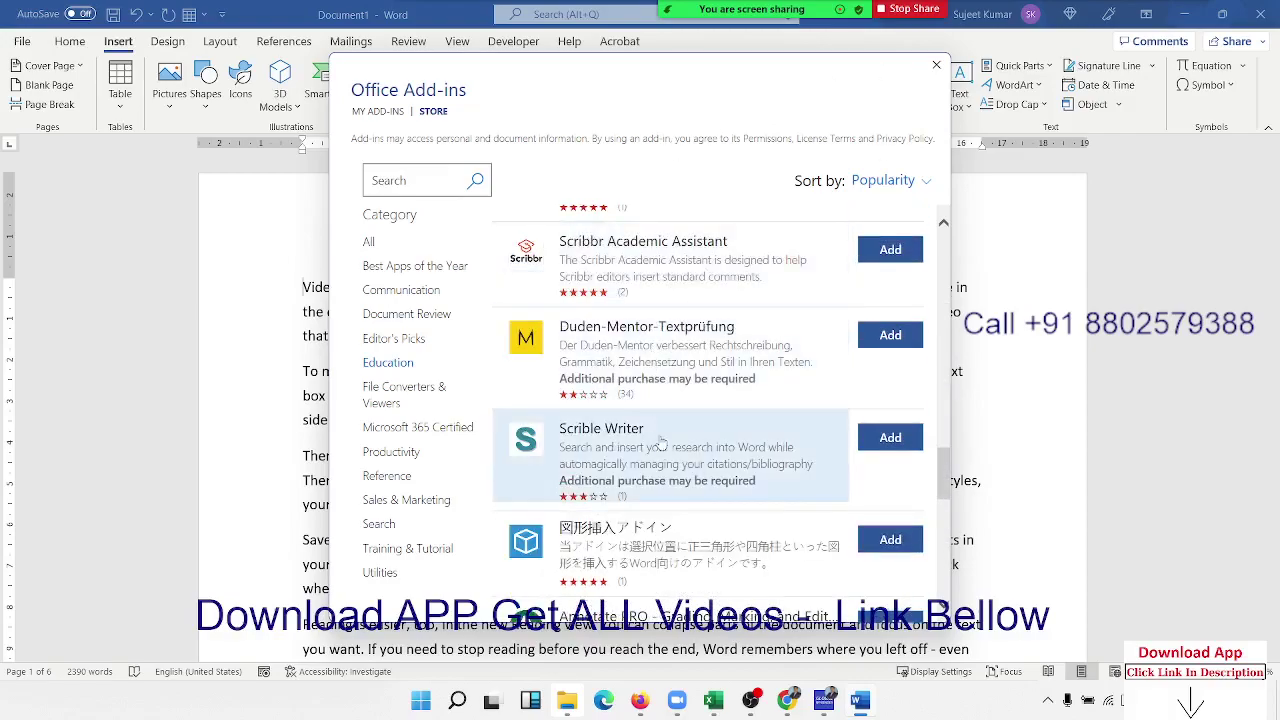
pyautogui.scroll(-2, 687, 465)
pyautogui.scroll(4, 690, 463)
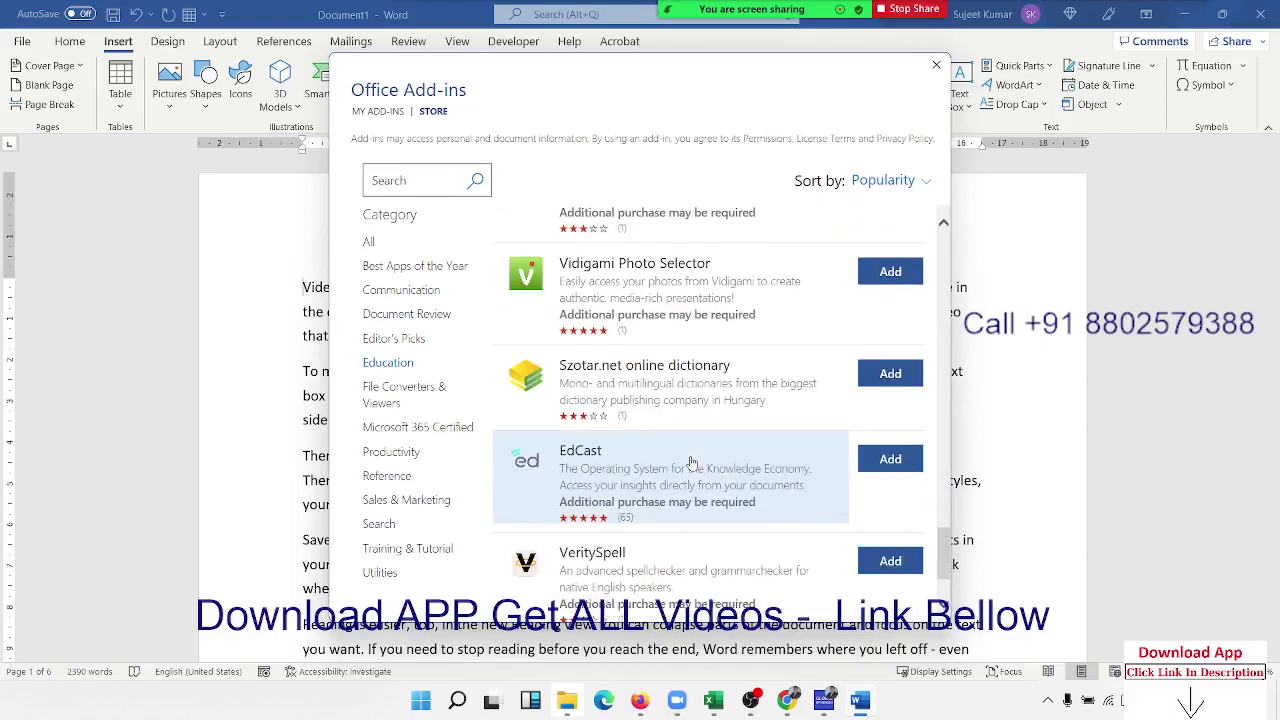
pyautogui.scroll(-2, 690, 460)
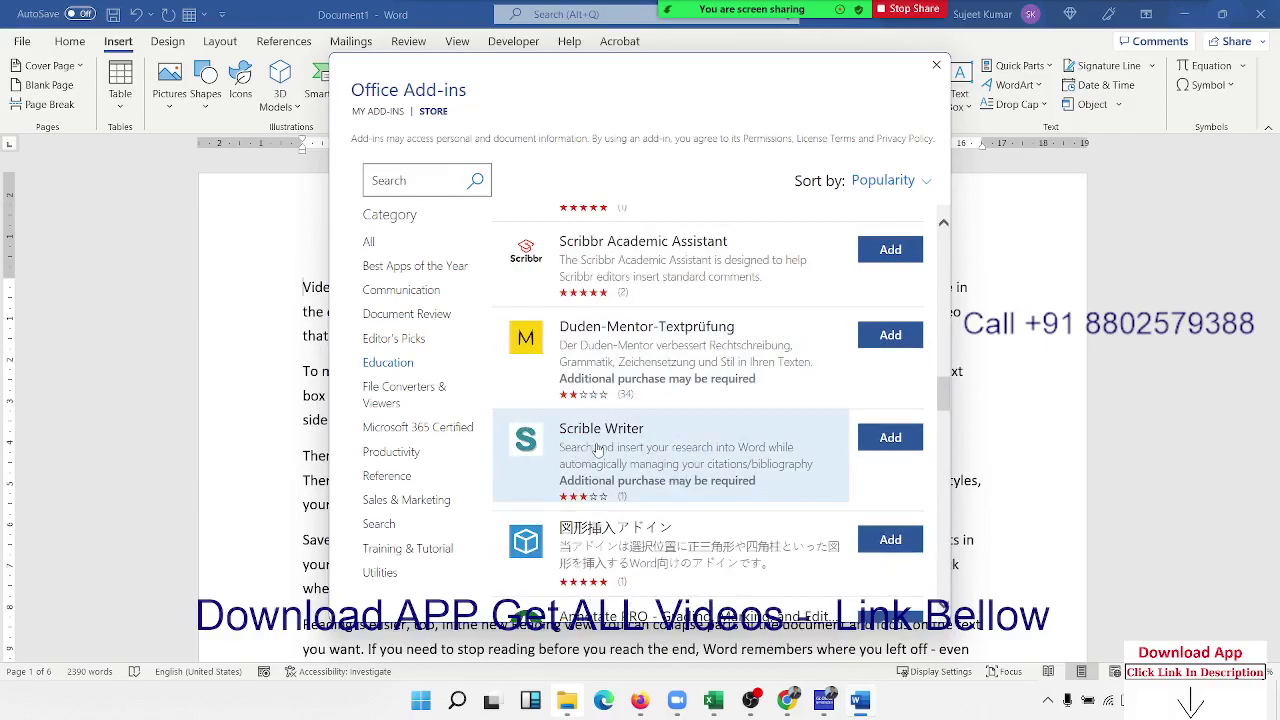
# Install the Scrible Writer add-in and type a test line 'asdsac' after the first paragraph
pyautogui.click(878, 450)
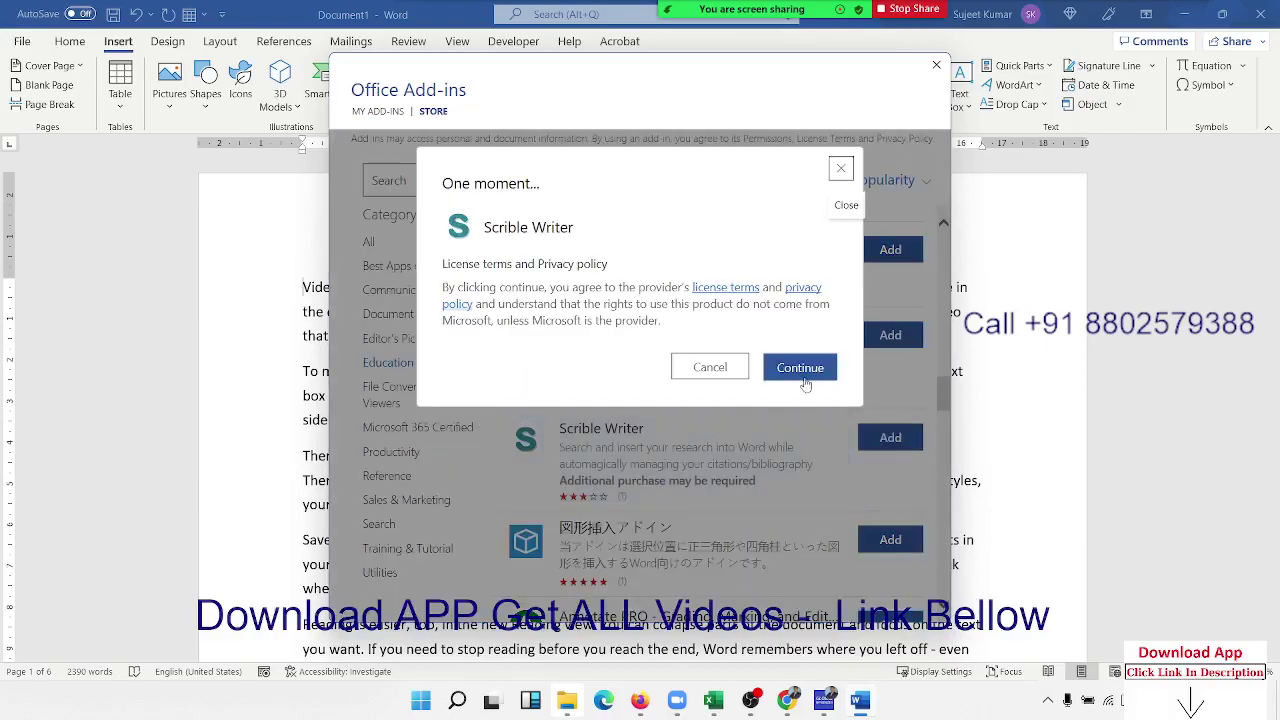
pyautogui.click(800, 367)
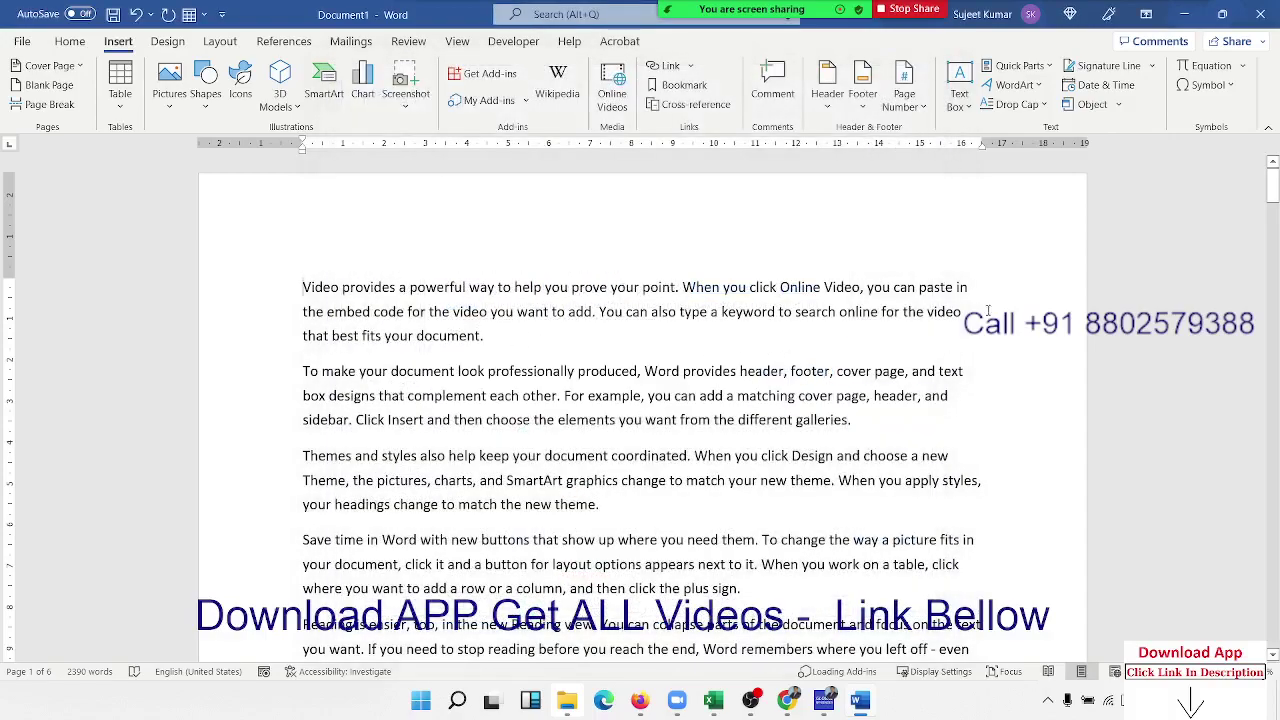
pyautogui.click(624, 340)
pyautogui.press('Return')
pyautogui.write('asdsac')
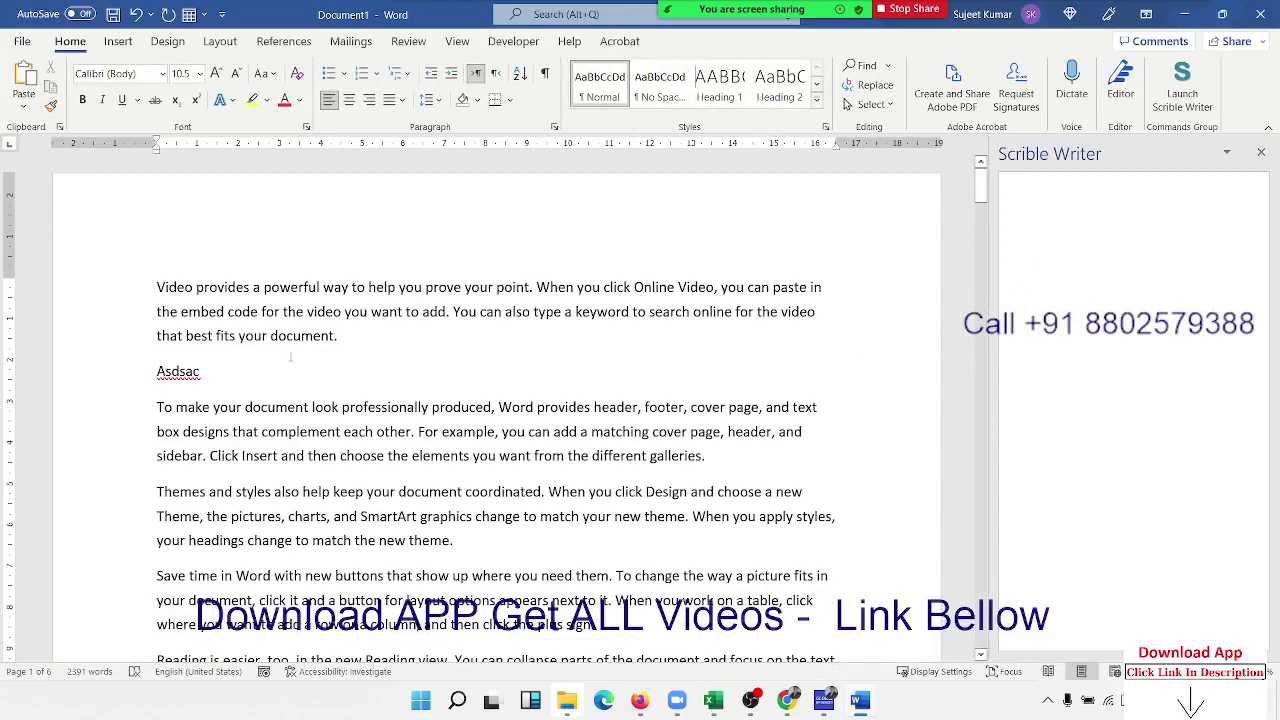
# Delete the test line together with the first paragraph's last line
pyautogui.click(134, 358)
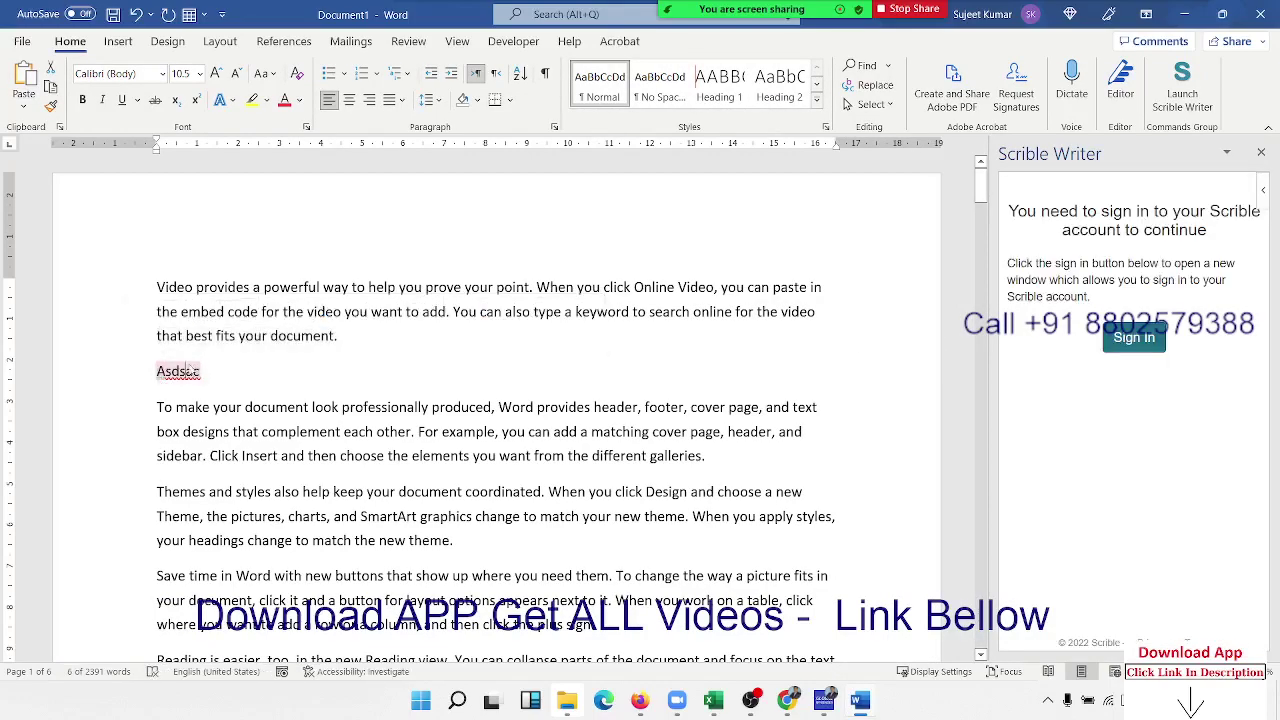
pyautogui.moveTo(220, 372)
pyautogui.mouseDown()
pyautogui.moveTo(138, 357)
pyautogui.moveTo(128, 338)
pyautogui.mouseUp()
pyautogui.click(138, 357)
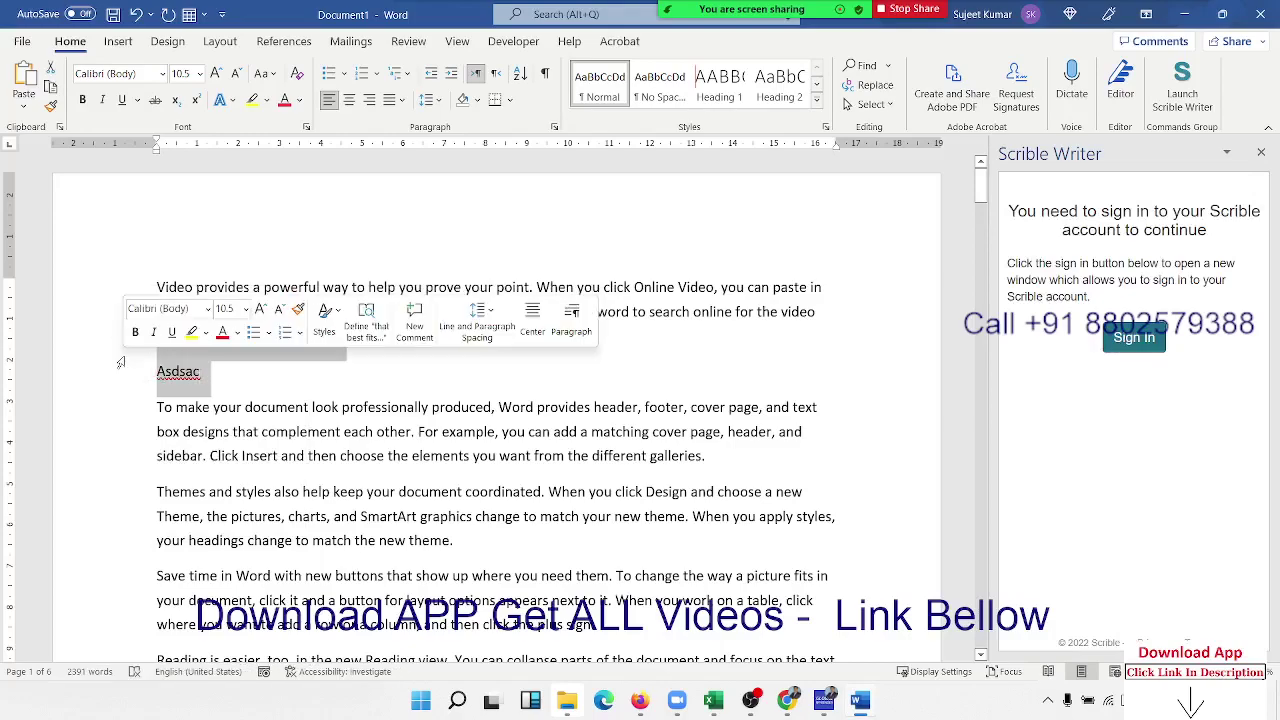
pyautogui.press('Delete')
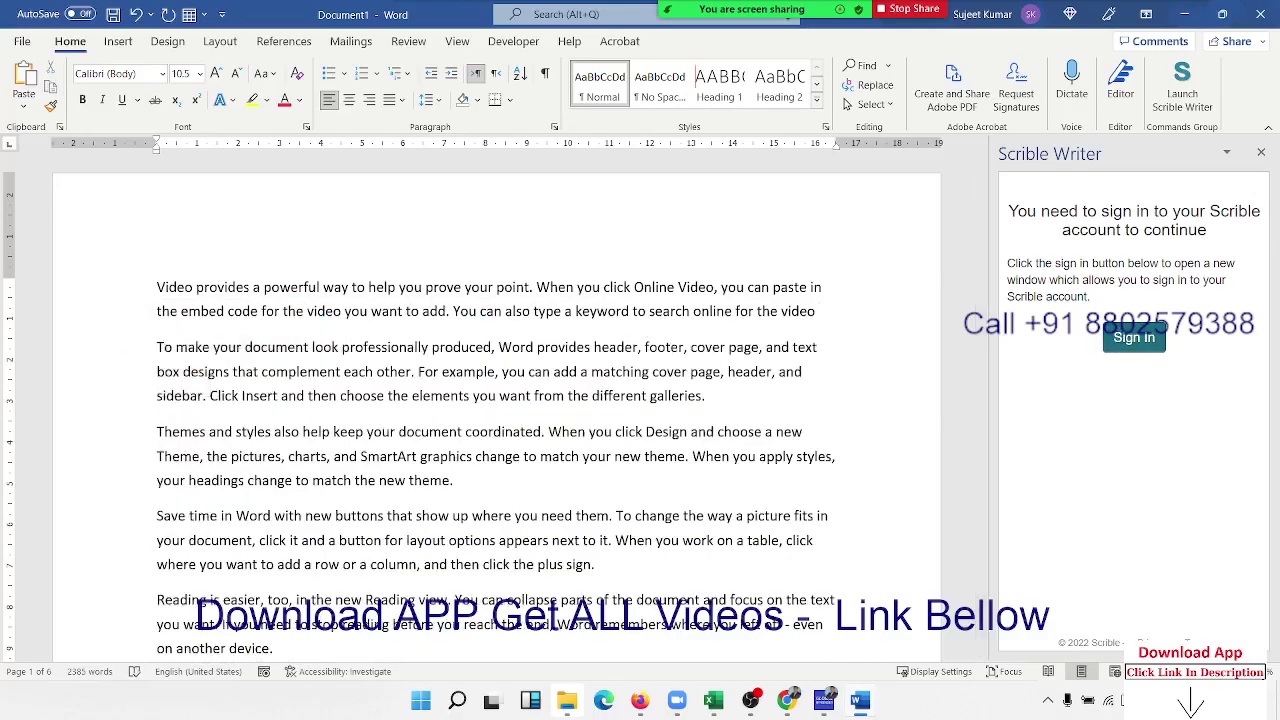
# Close the Scrible Writer pane and remove its Commands Group from Home via Customize the Ribbon
pyautogui.click(1261, 153)
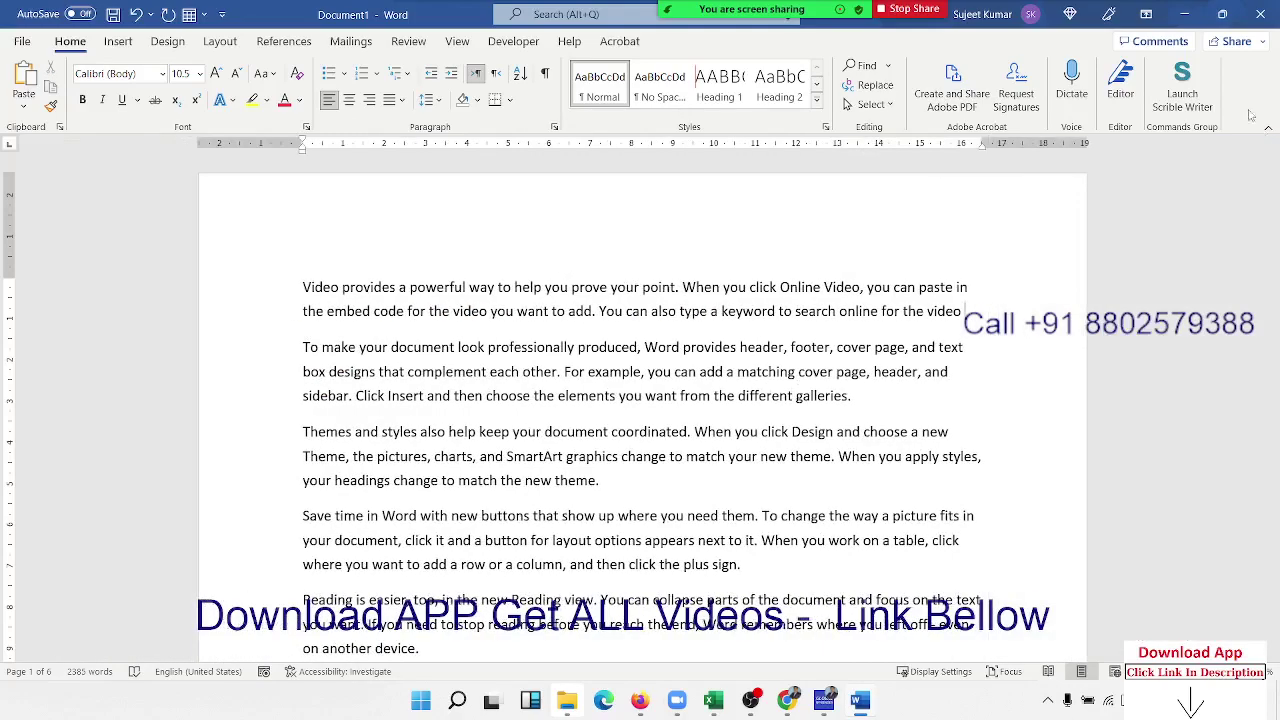
pyautogui.rightClick(1192, 95)
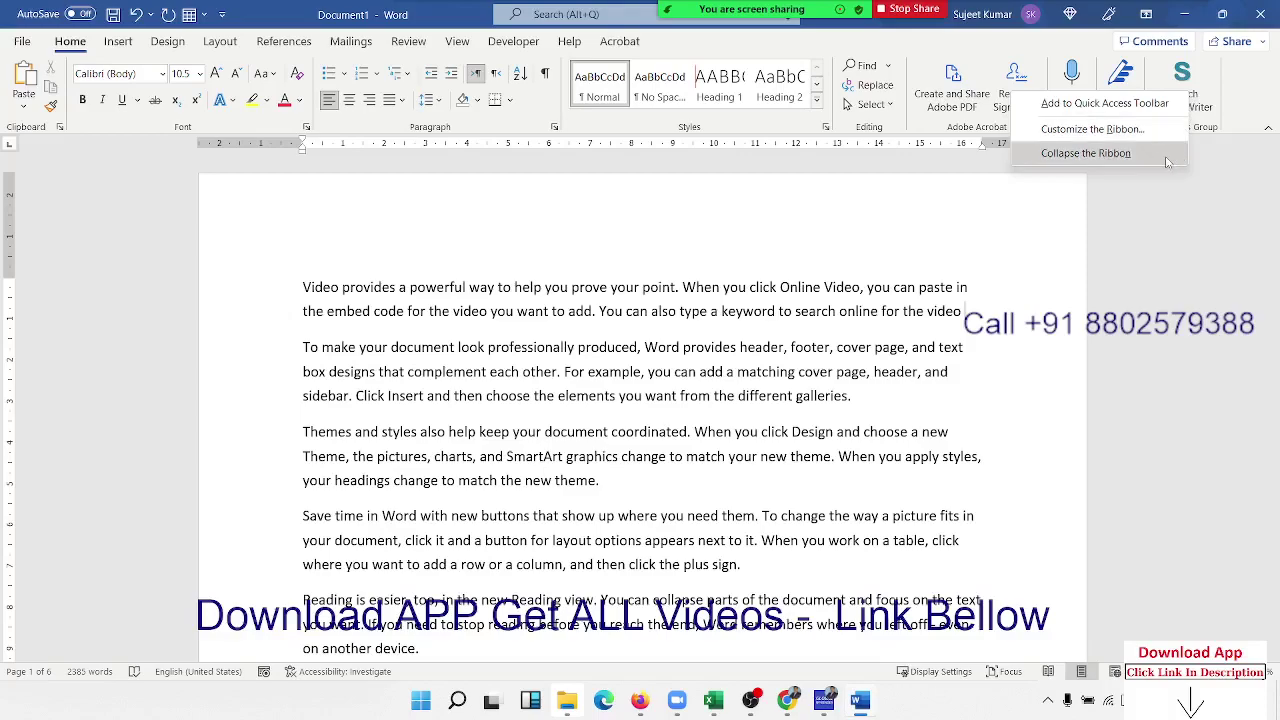
pyautogui.press('Escape')
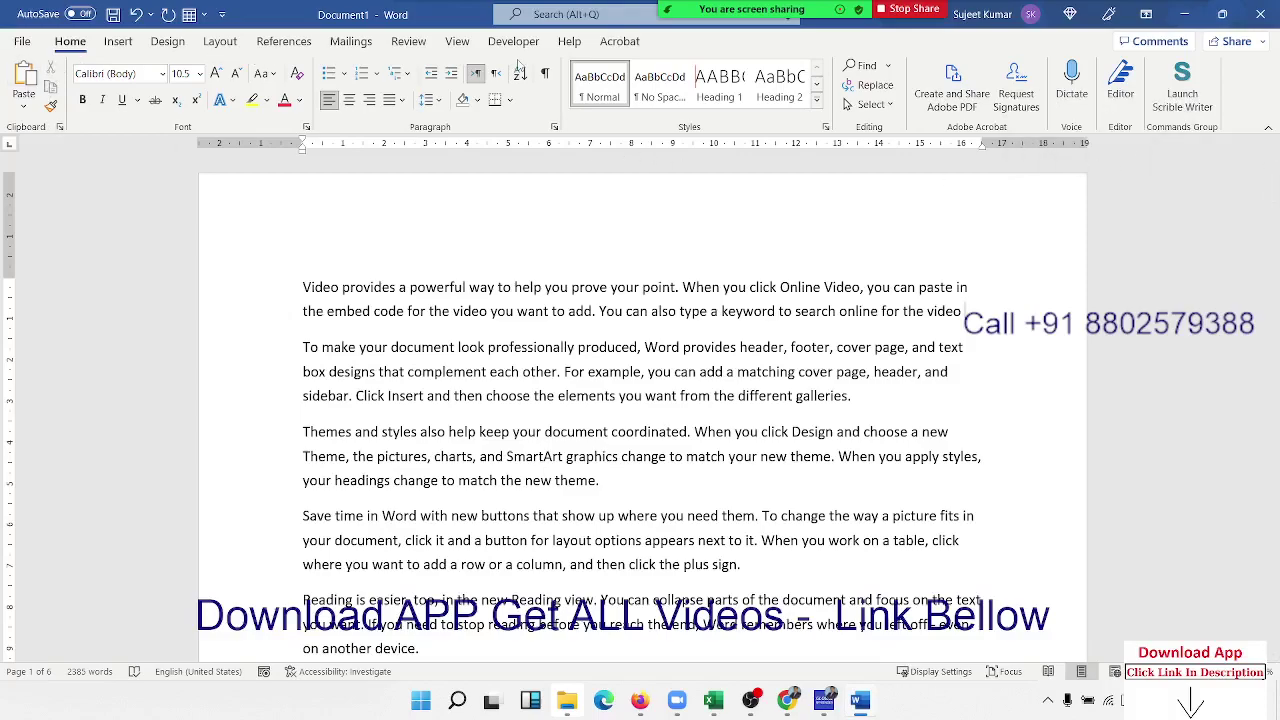
pyautogui.rightClick(1174, 118)
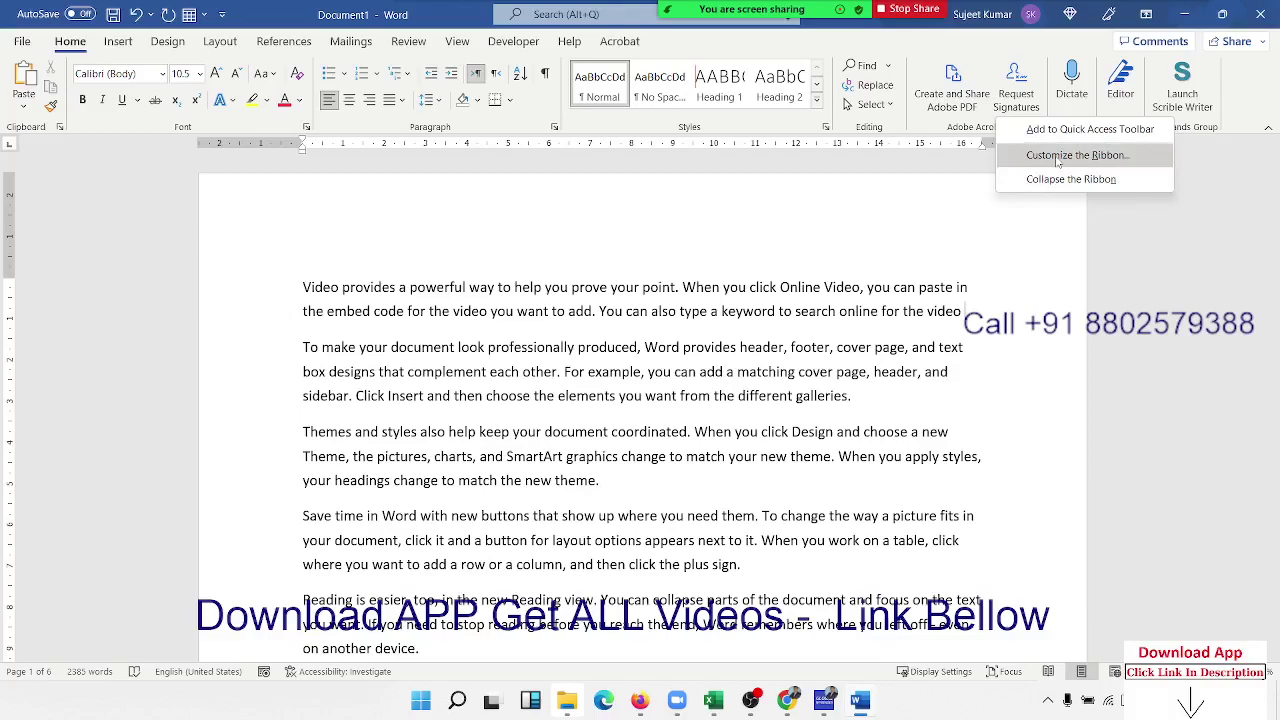
pyautogui.click(1058, 158)
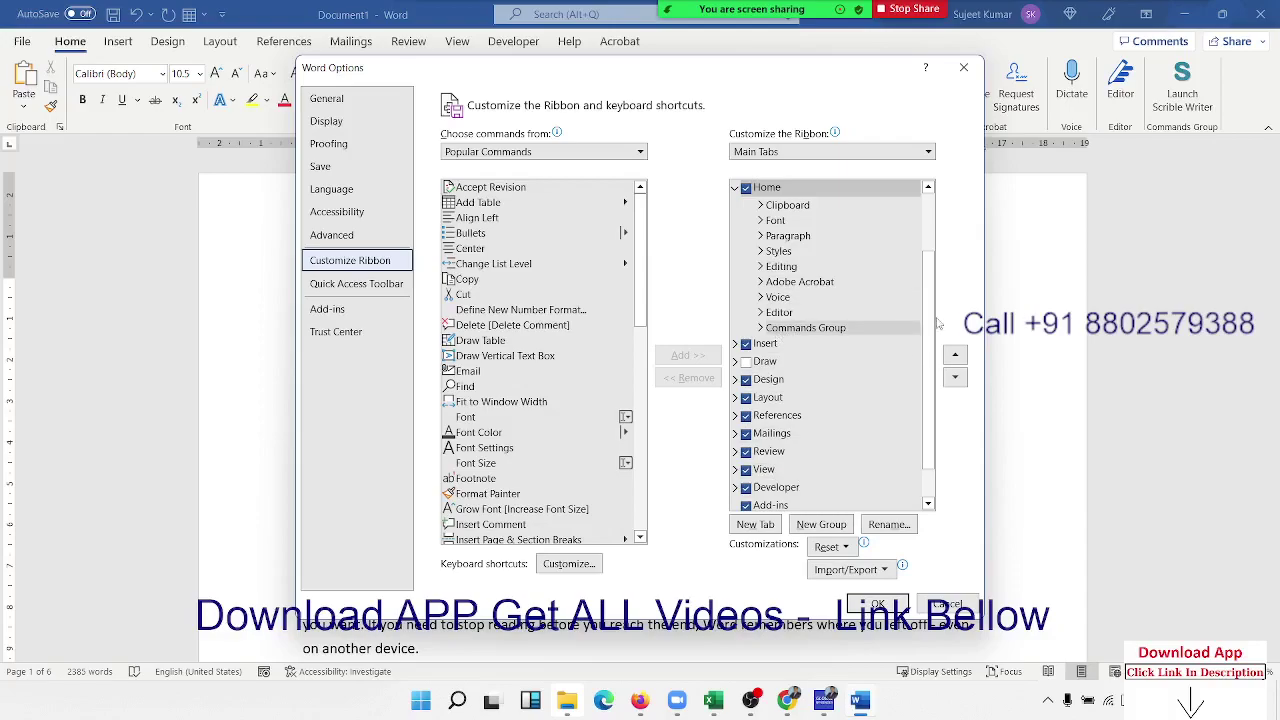
pyautogui.click(800, 328)
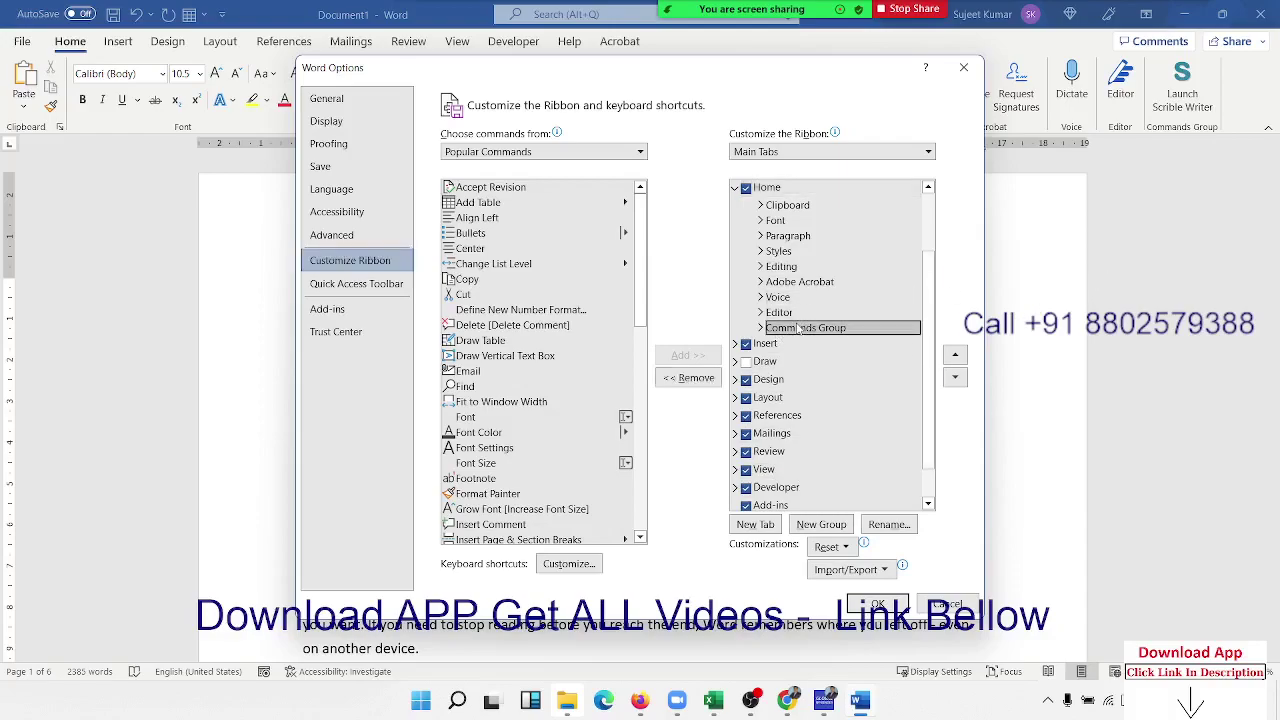
pyautogui.click(690, 378)
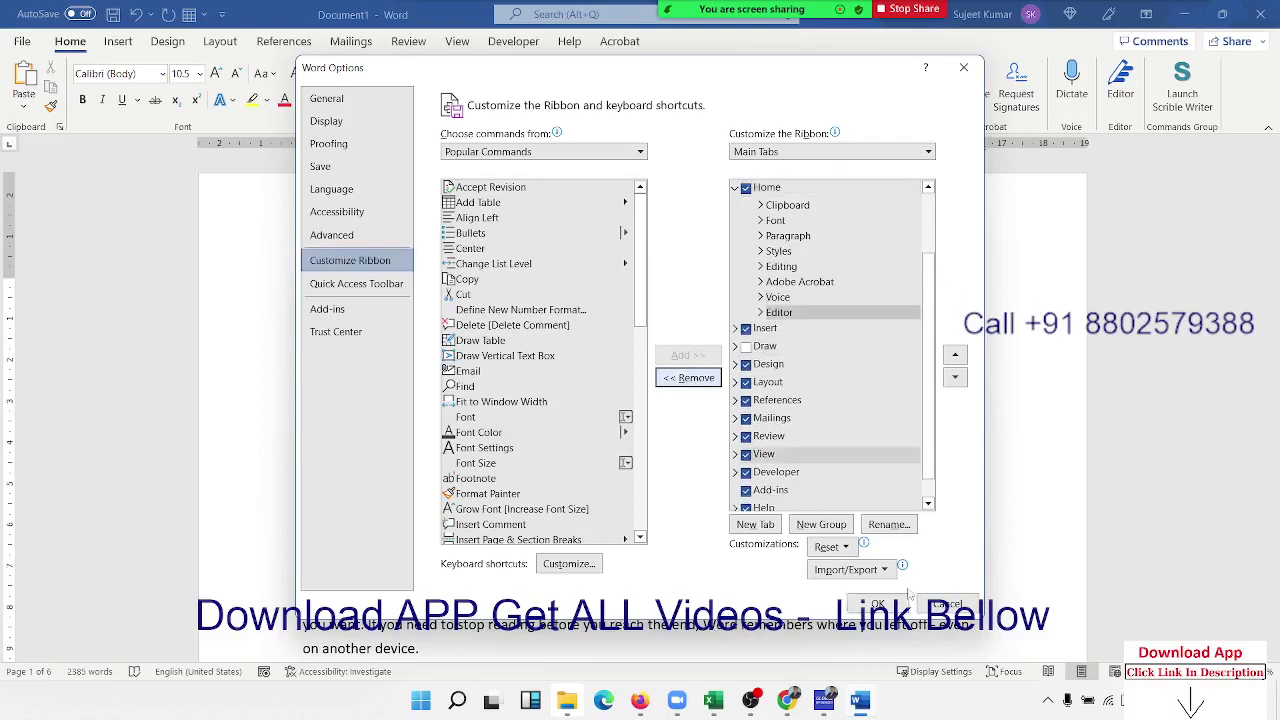
pyautogui.click(877, 604)
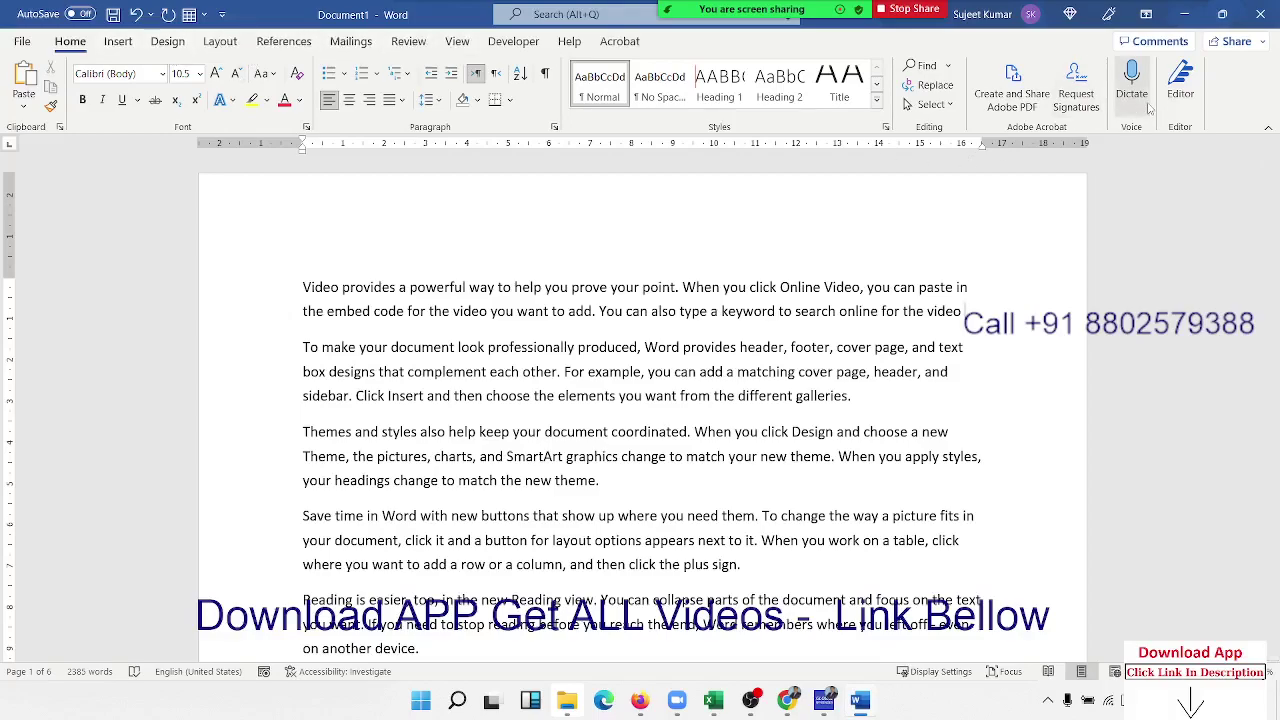
# Reopen the Office Add-ins store from Insert > My Add-ins
pyautogui.click(118, 42)
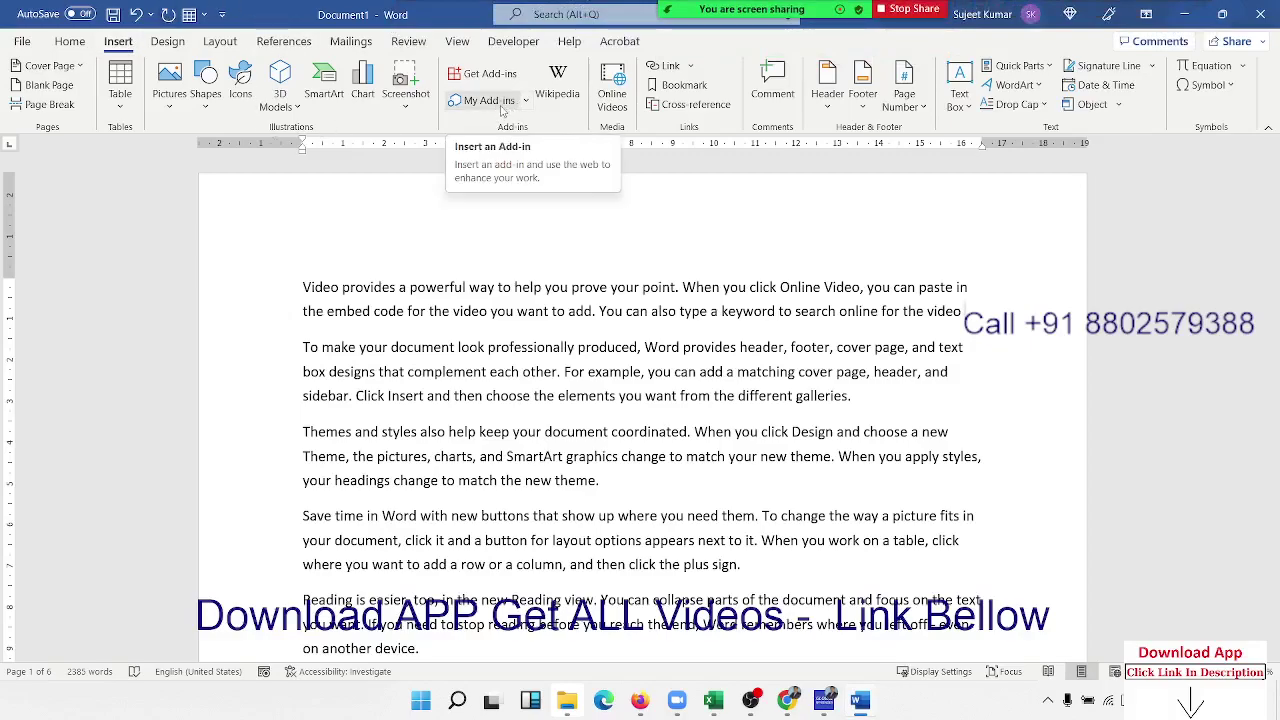
pyautogui.click(502, 110)
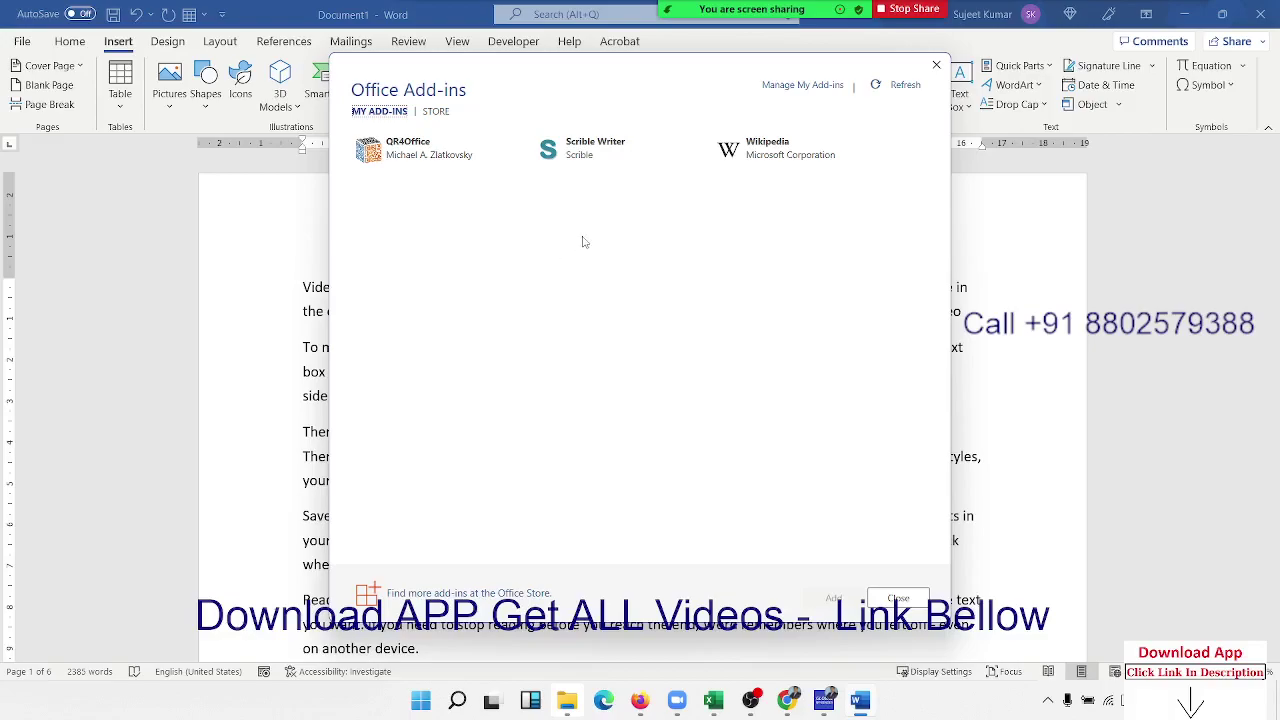
pyautogui.click(434, 116)
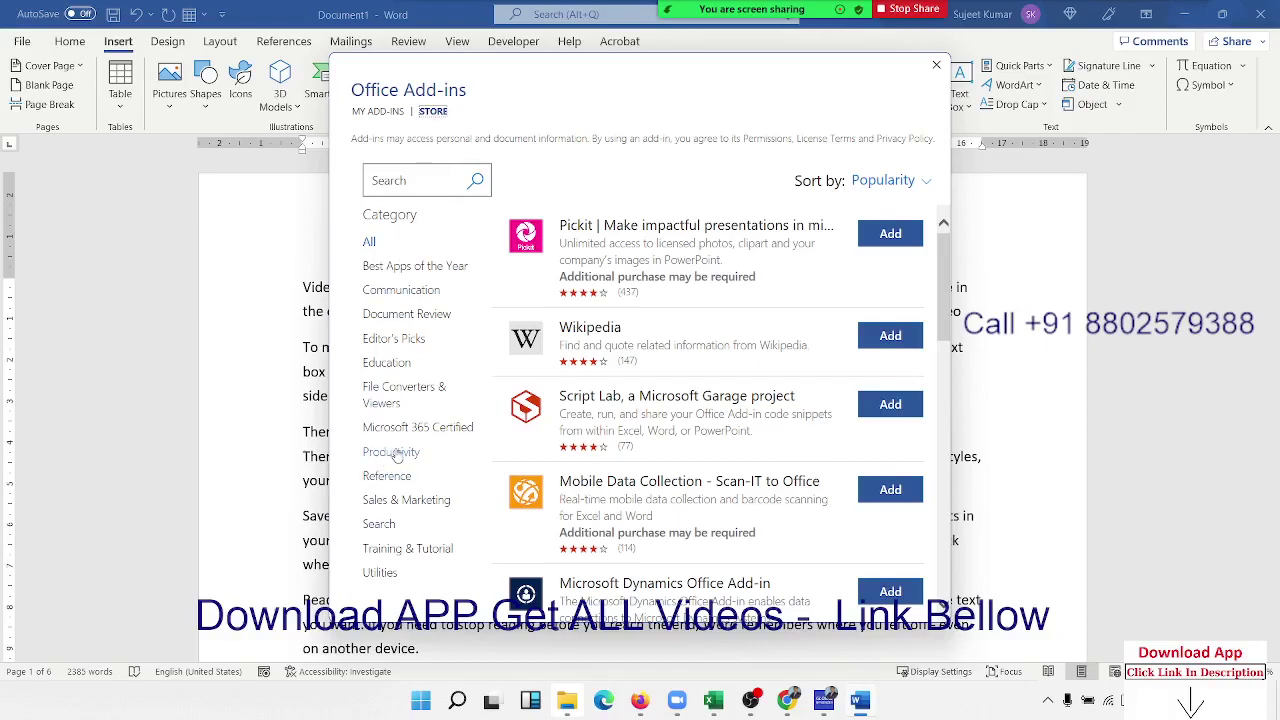
# Browse the Sales & Marketing and Editor's Picks categories, then the Document Review add-ins
pyautogui.click(415, 503)
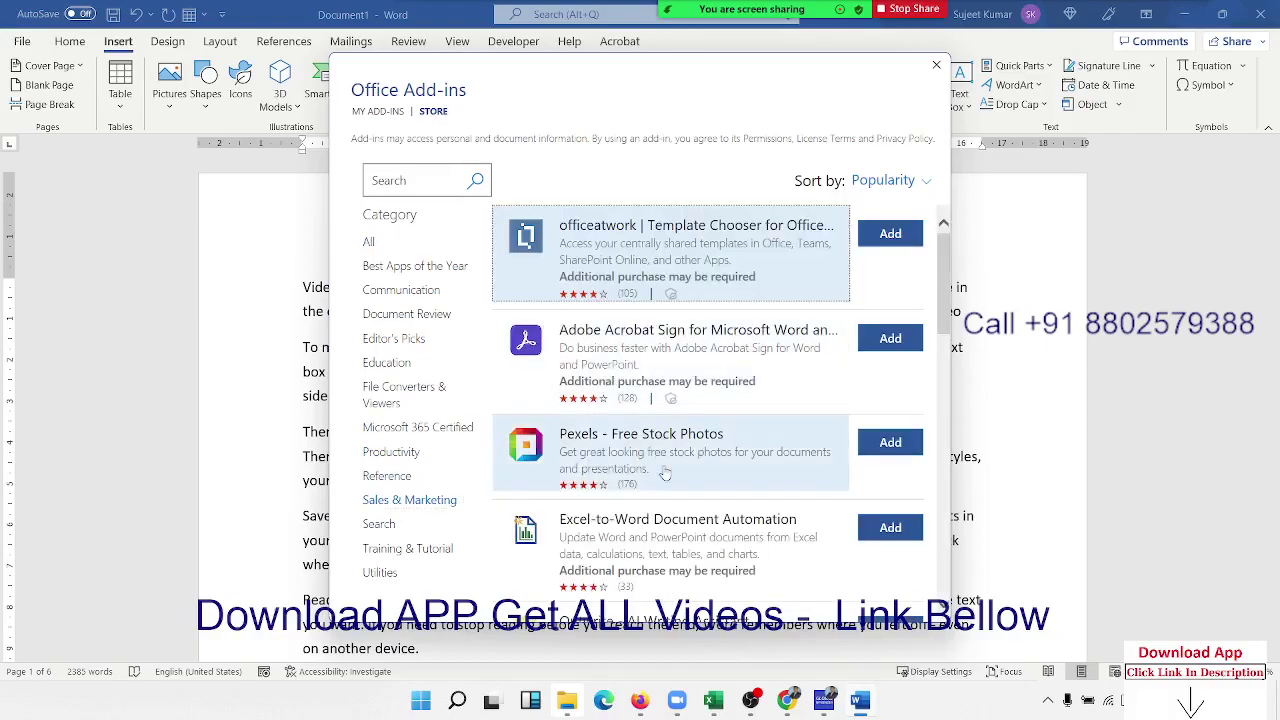
pyautogui.scroll(-2, 669, 486)
pyautogui.scroll(-2, 669, 486)
pyautogui.scroll(-2, 669, 486)
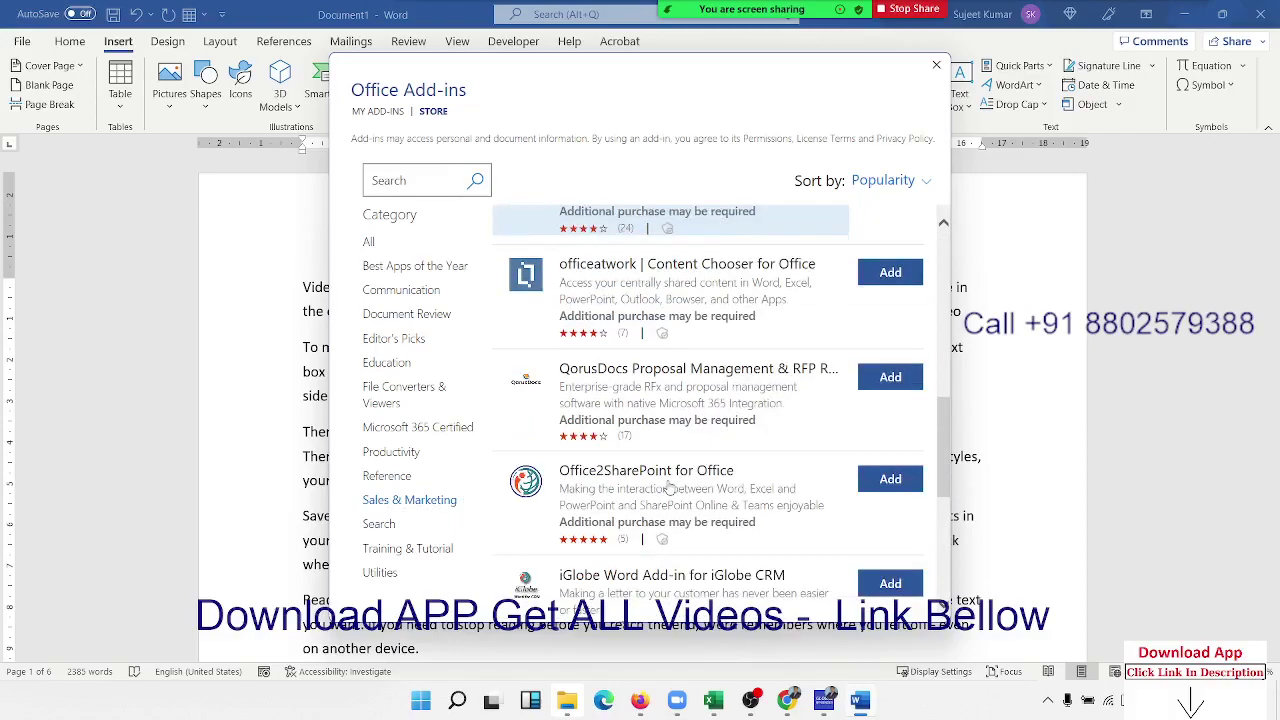
pyautogui.scroll(-3, 669, 486)
pyautogui.scroll(10, 669, 486)
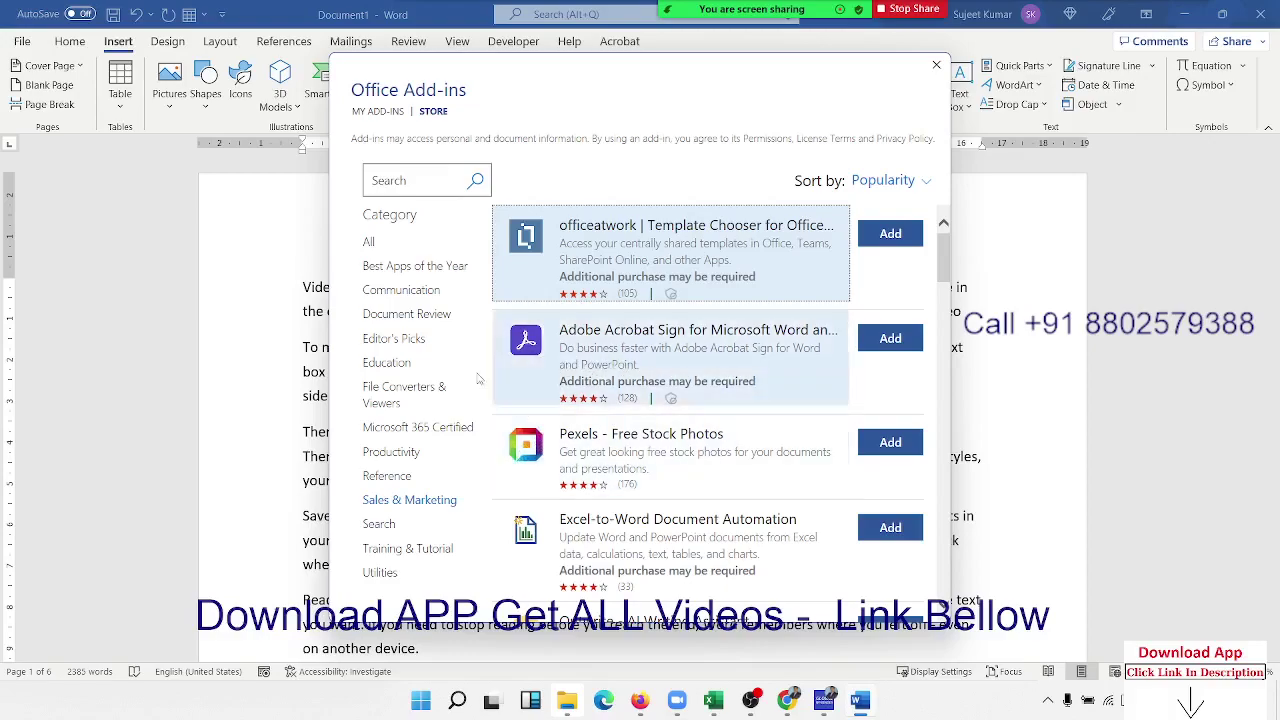
pyautogui.click(404, 340)
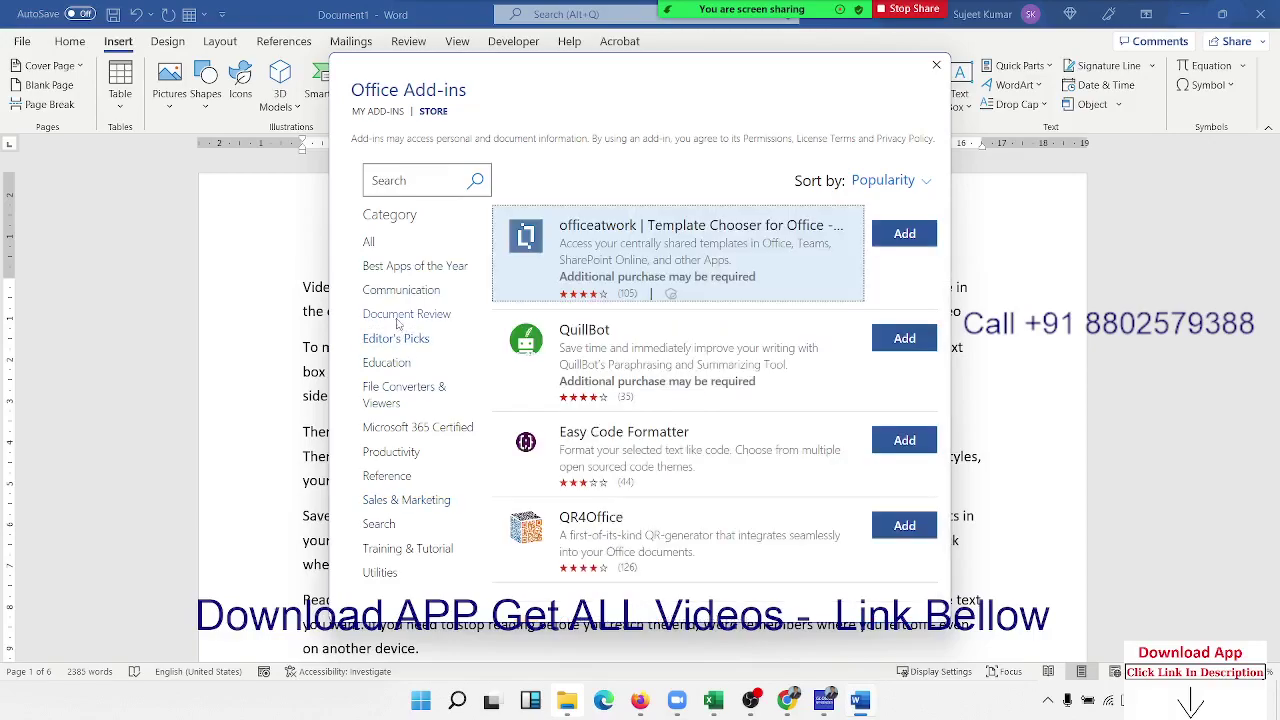
pyautogui.click(398, 316)
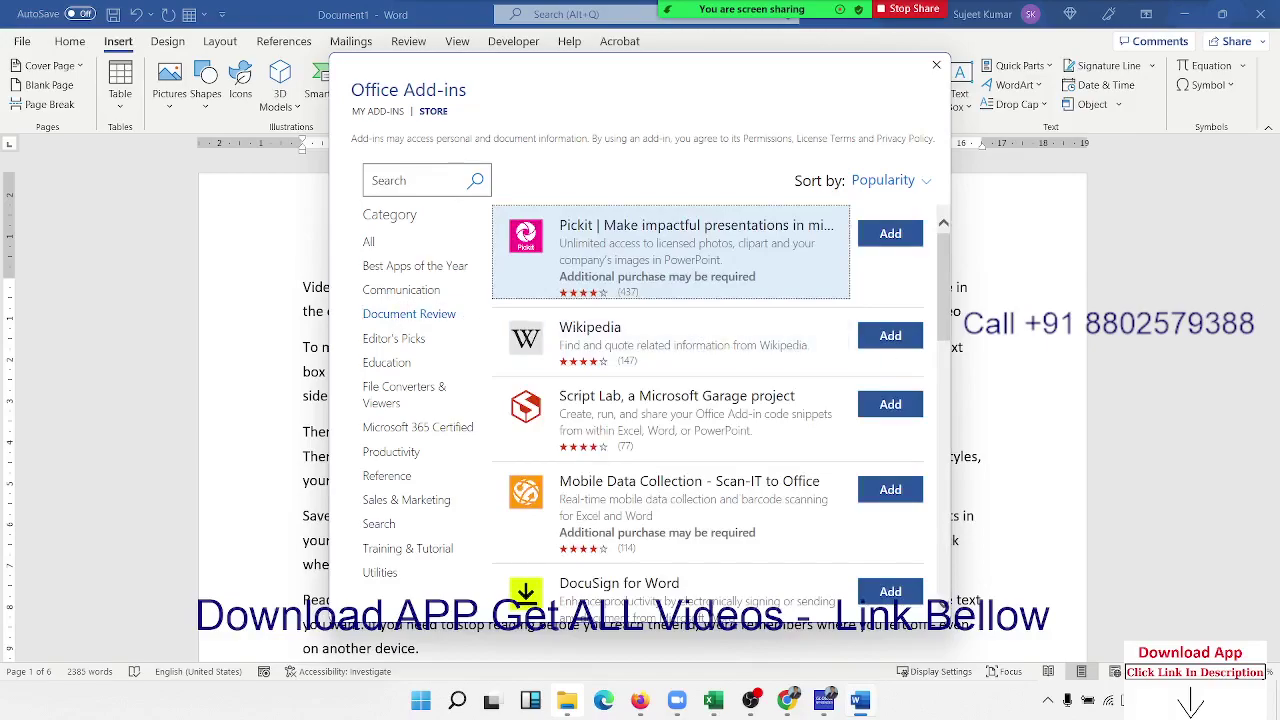
# Add the Wikipedia add-in from the store, accepting its terms and updating it
pyautogui.click(547, 360)
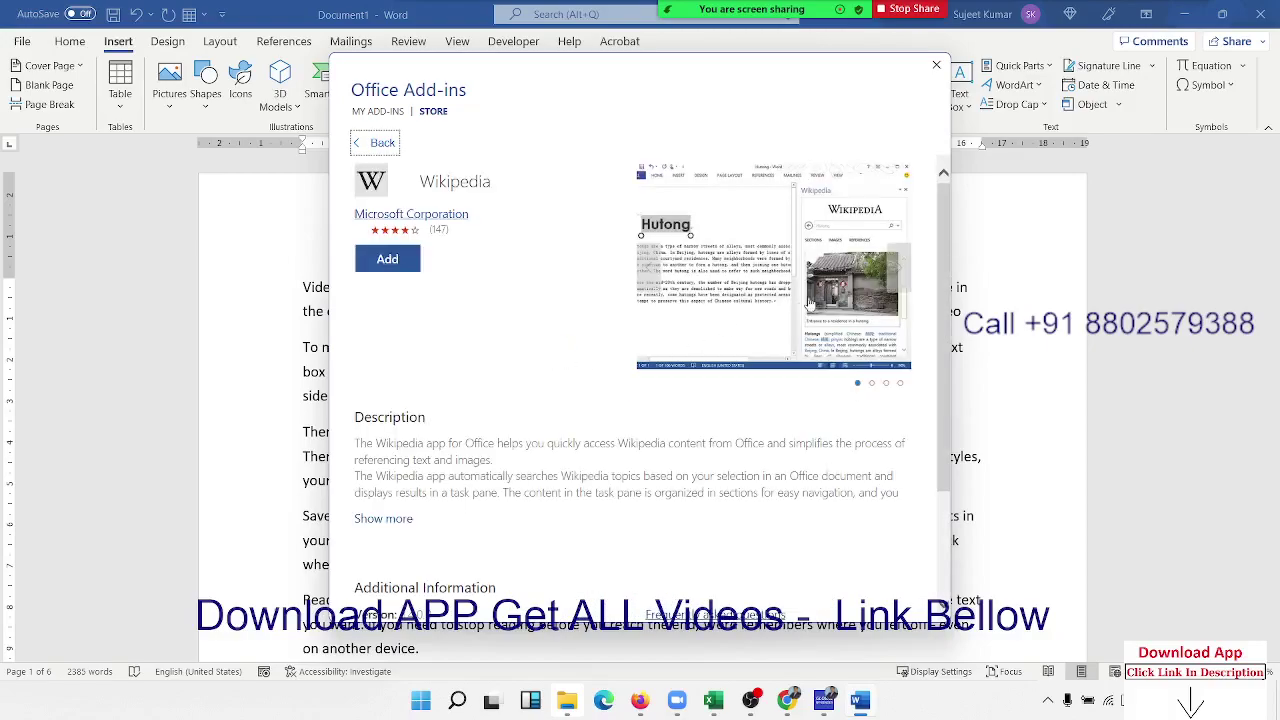
pyautogui.click(400, 262)
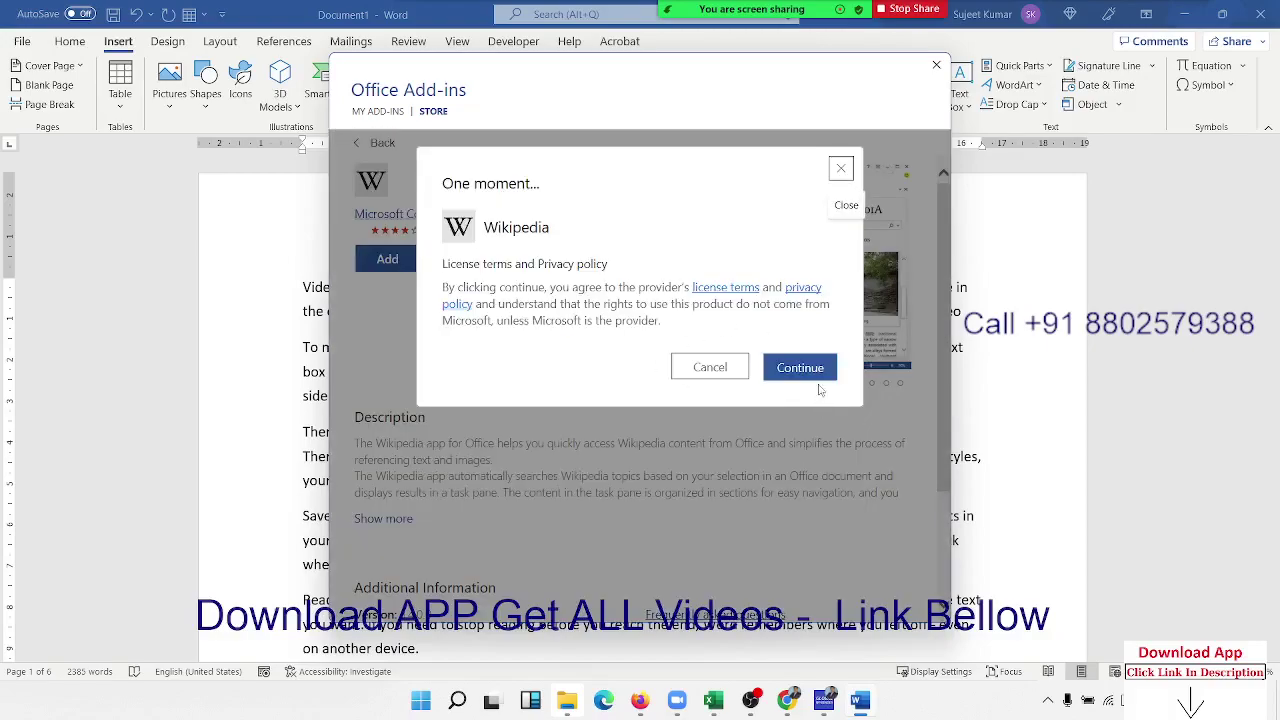
pyautogui.click(805, 369)
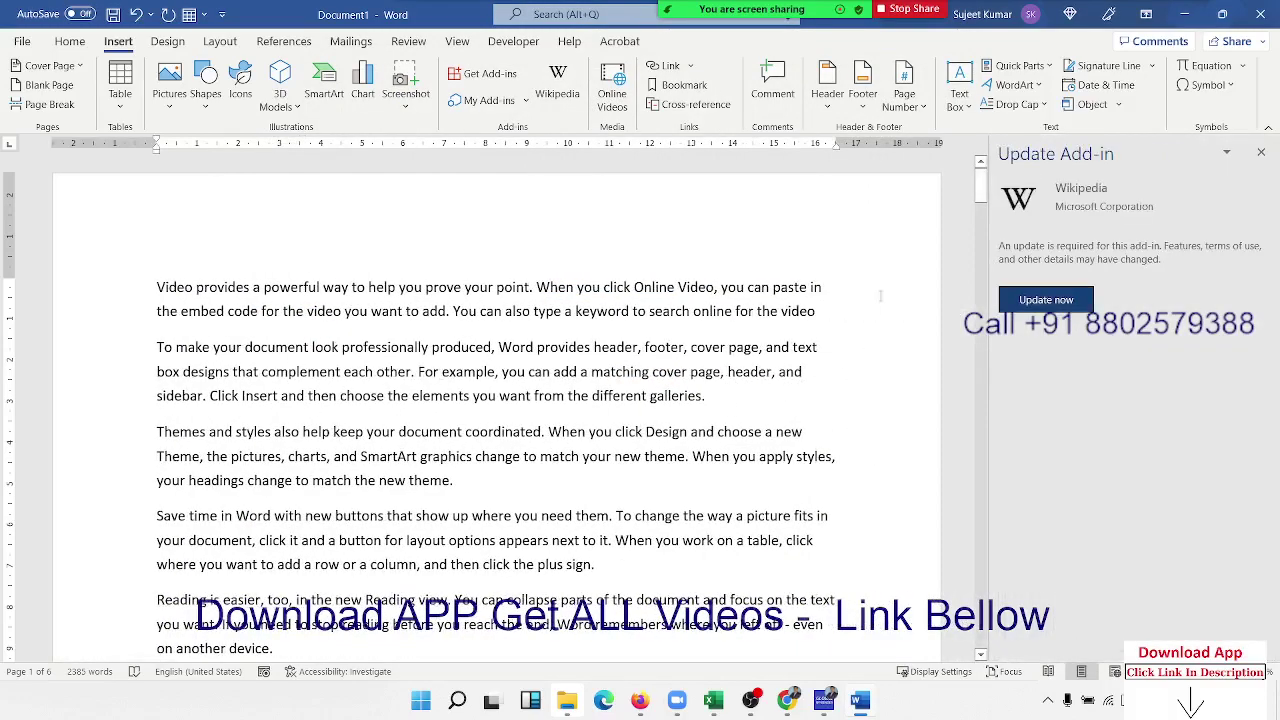
pyautogui.click(1046, 300)
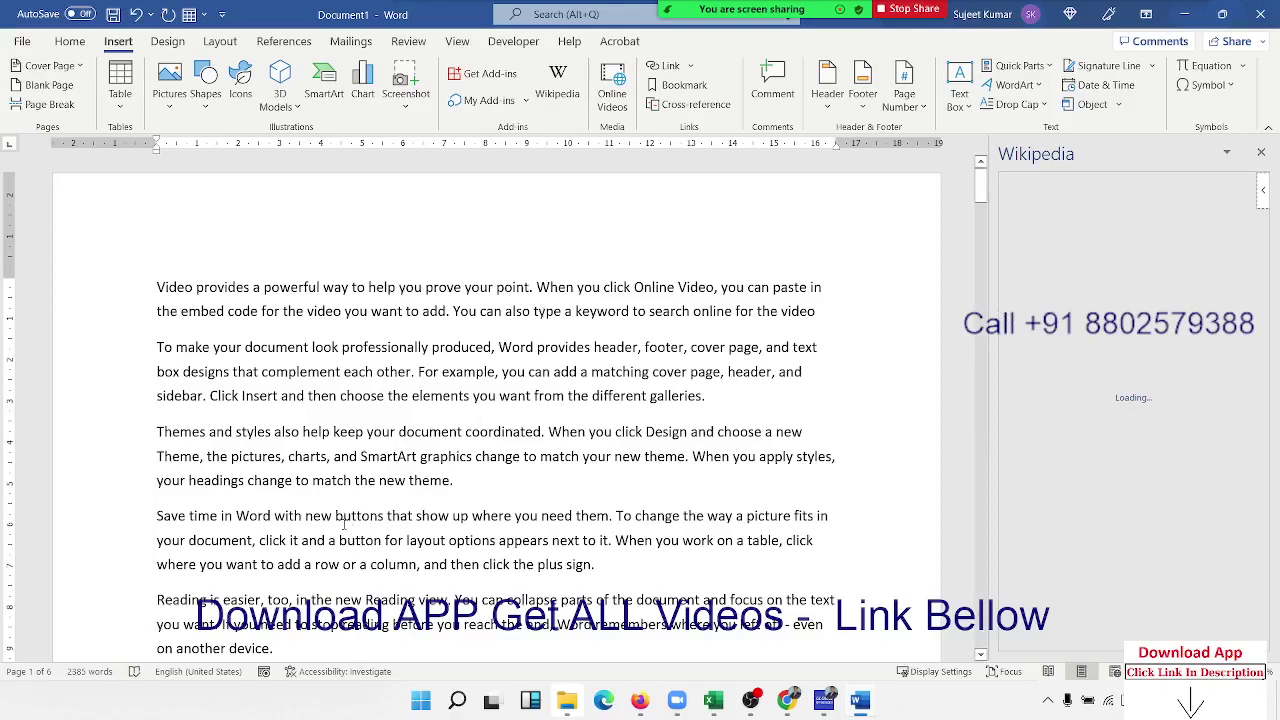
# Look up the document words 'easier', 'Video' and 'Reading' in the Wikipedia pane
pyautogui.scroll(-3, 343, 524)
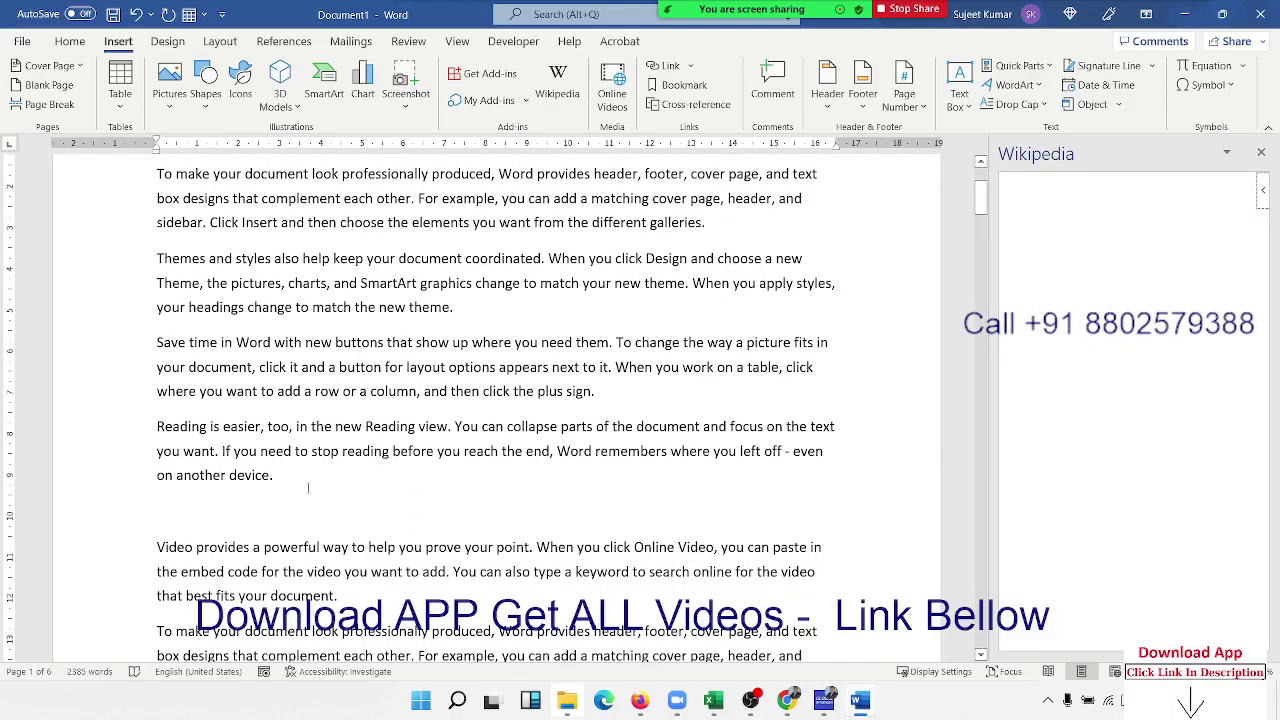
pyautogui.doubleClick(241, 427)
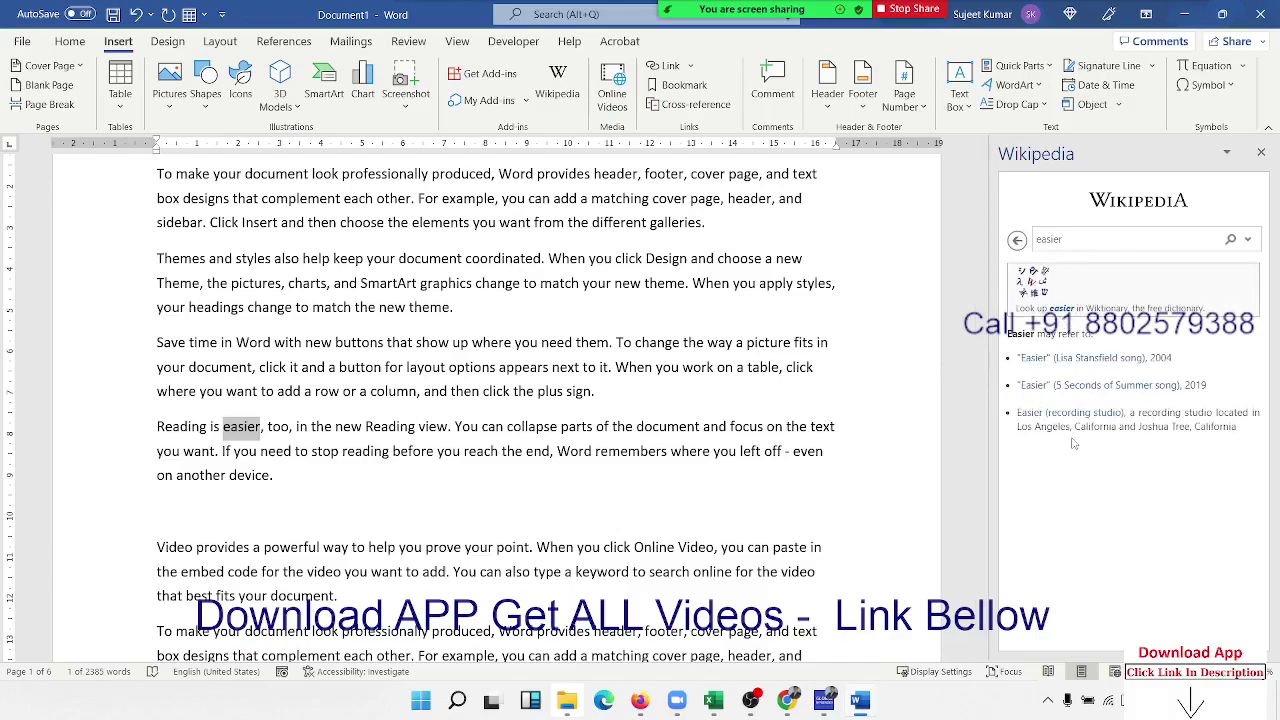
pyautogui.doubleClick(177, 549)
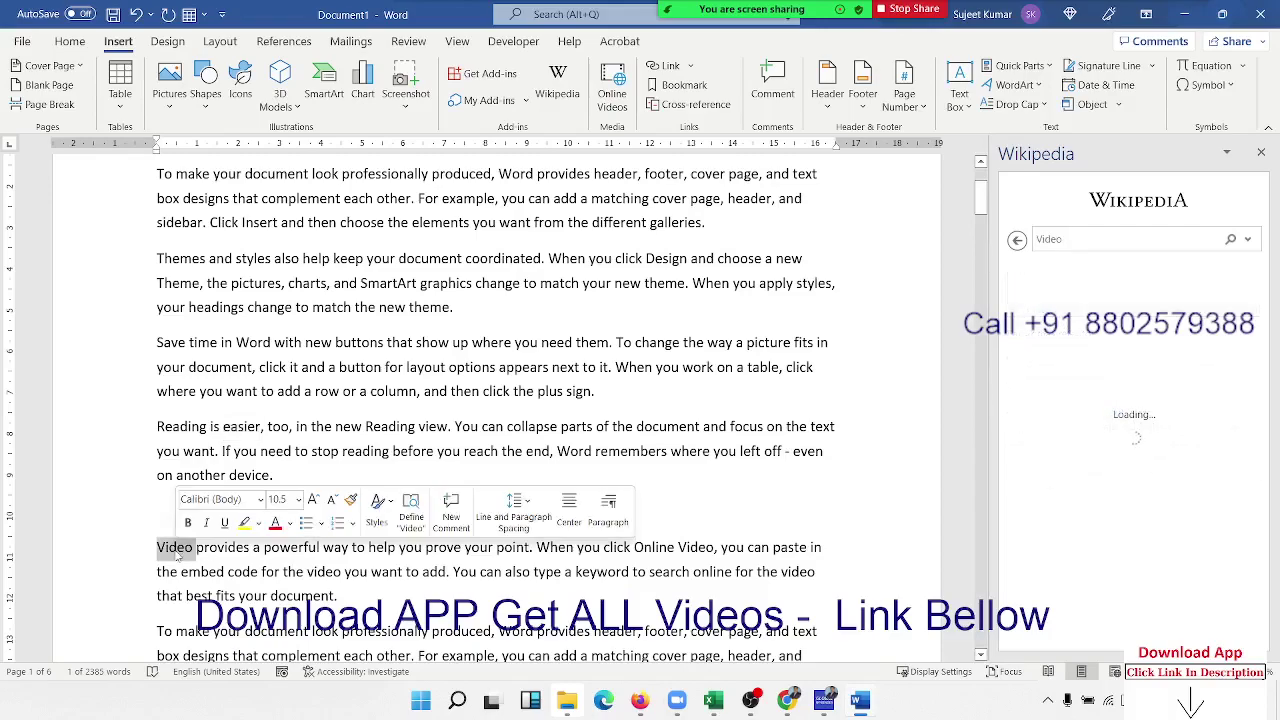
pyautogui.scroll(-5, 1166, 444)
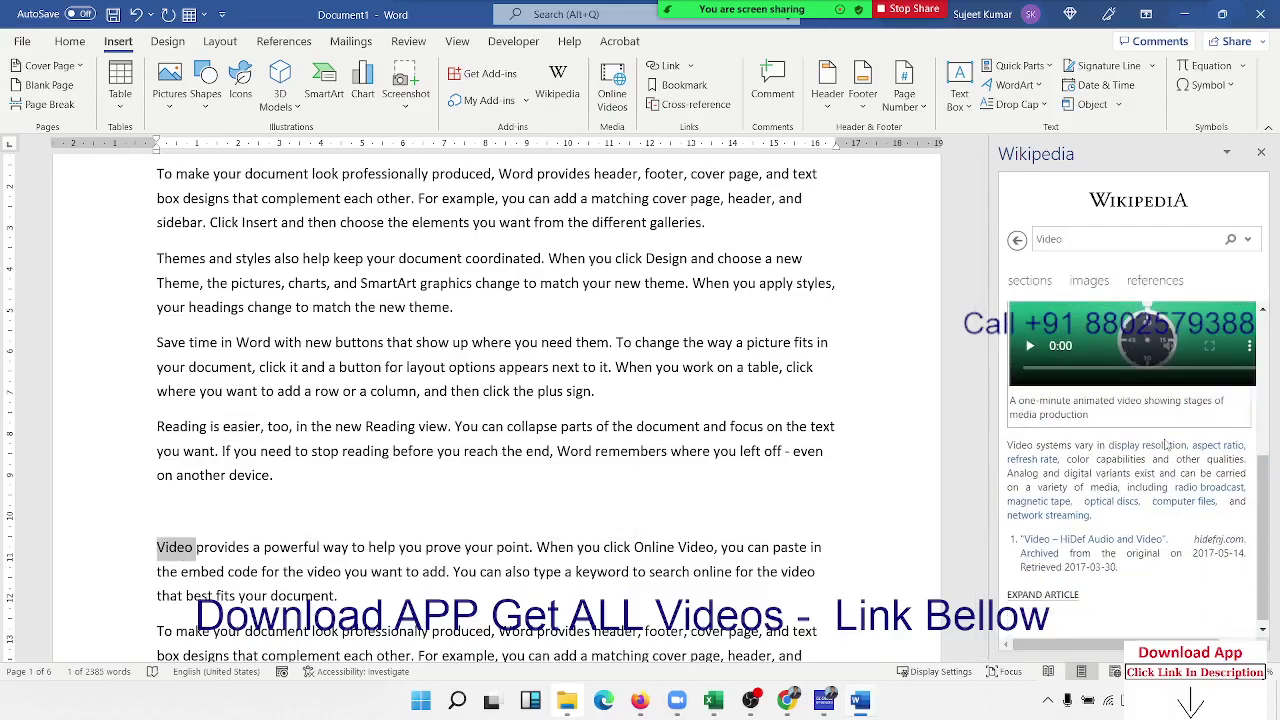
pyautogui.scroll(3, 1166, 444)
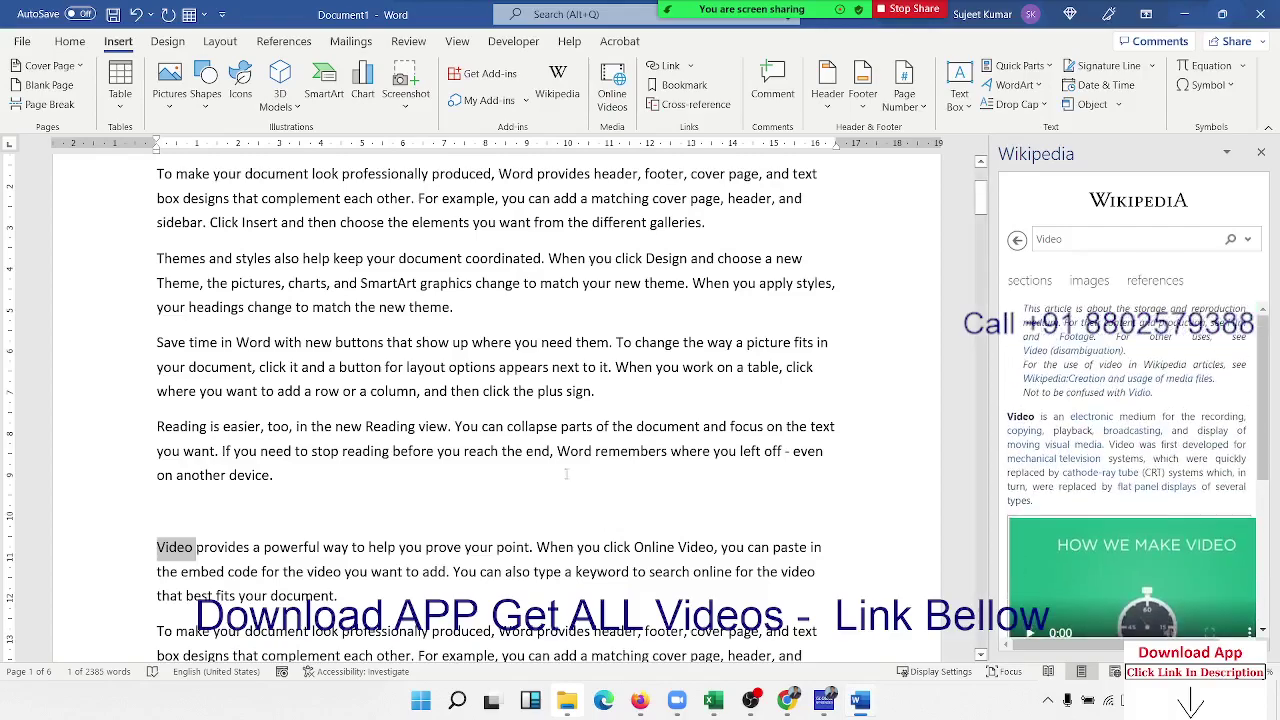
pyautogui.scroll(-5, 566, 474)
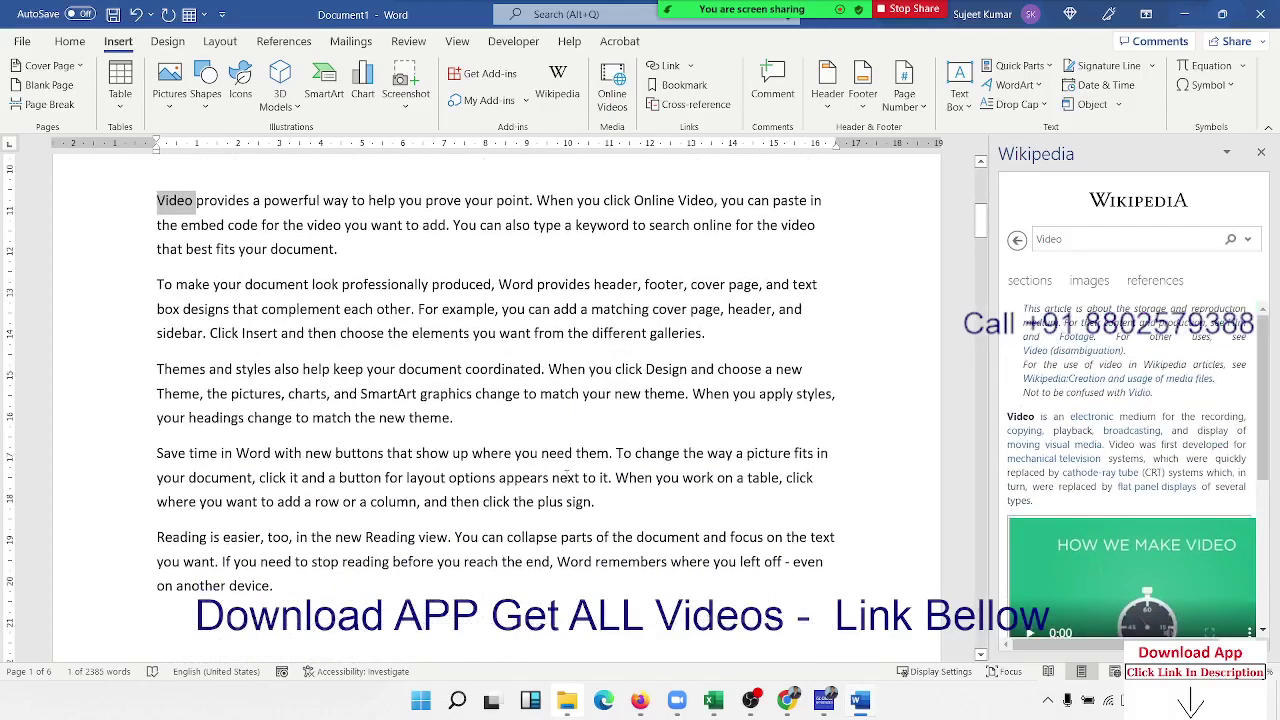
pyautogui.doubleClick(198, 537)
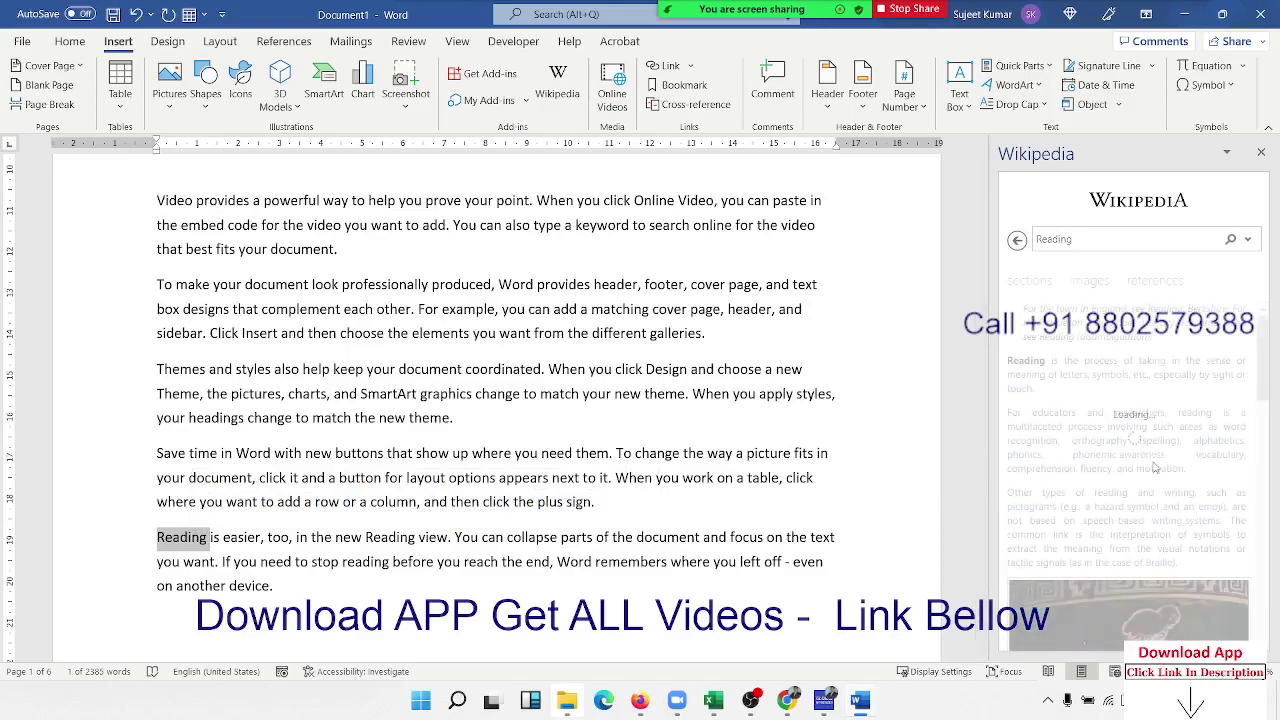
pyautogui.scroll(-5, 1150, 455)
pyautogui.scroll(-3, 1150, 455)
pyautogui.scroll(-3, 1150, 460)
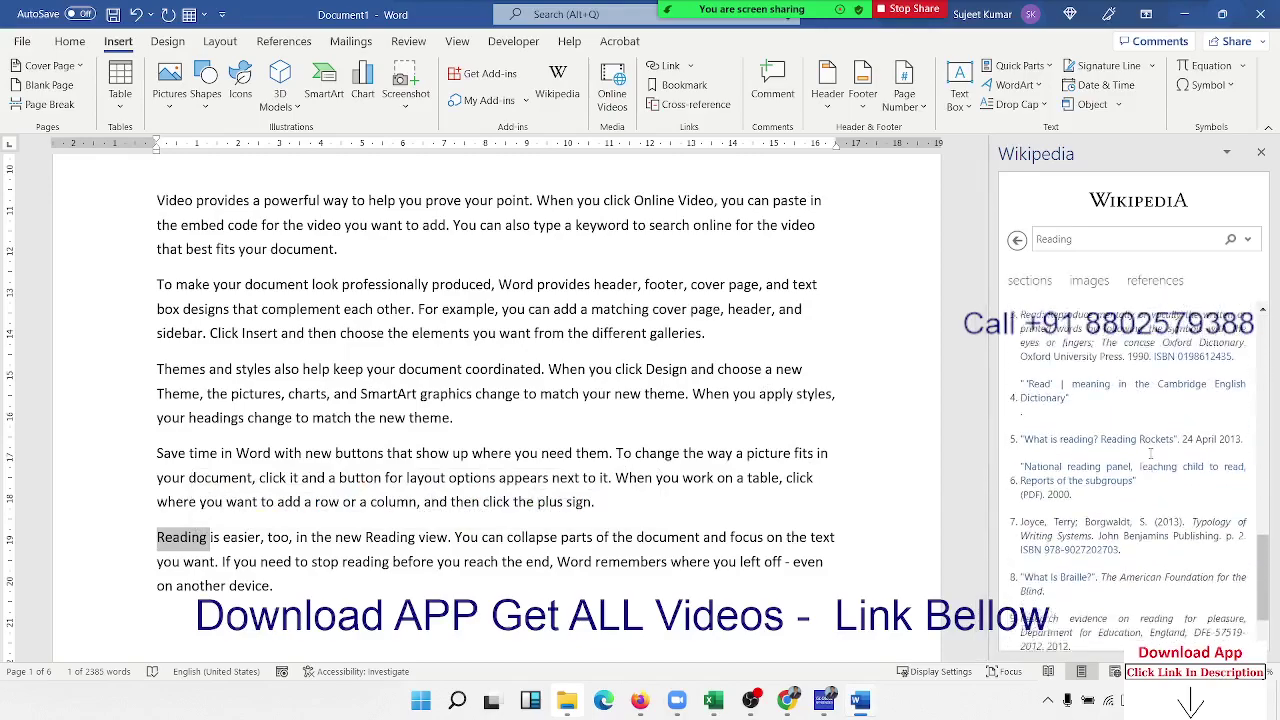
pyautogui.scroll(-2, 1150, 460)
pyautogui.scroll(-3, 1150, 460)
pyautogui.scroll(-2, 1147, 457)
pyautogui.scroll(2, 1147, 457)
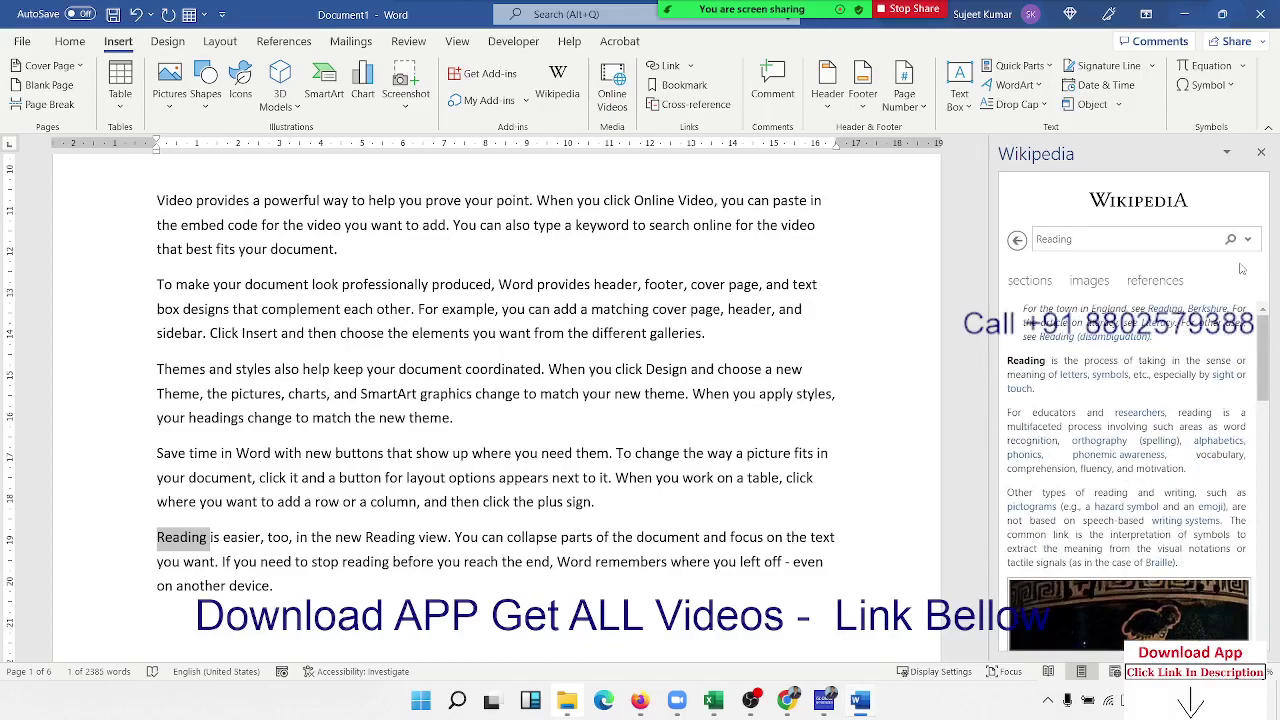
# Close the Wikipedia pane and the Office Add-ins store
pyautogui.click(1261, 153)
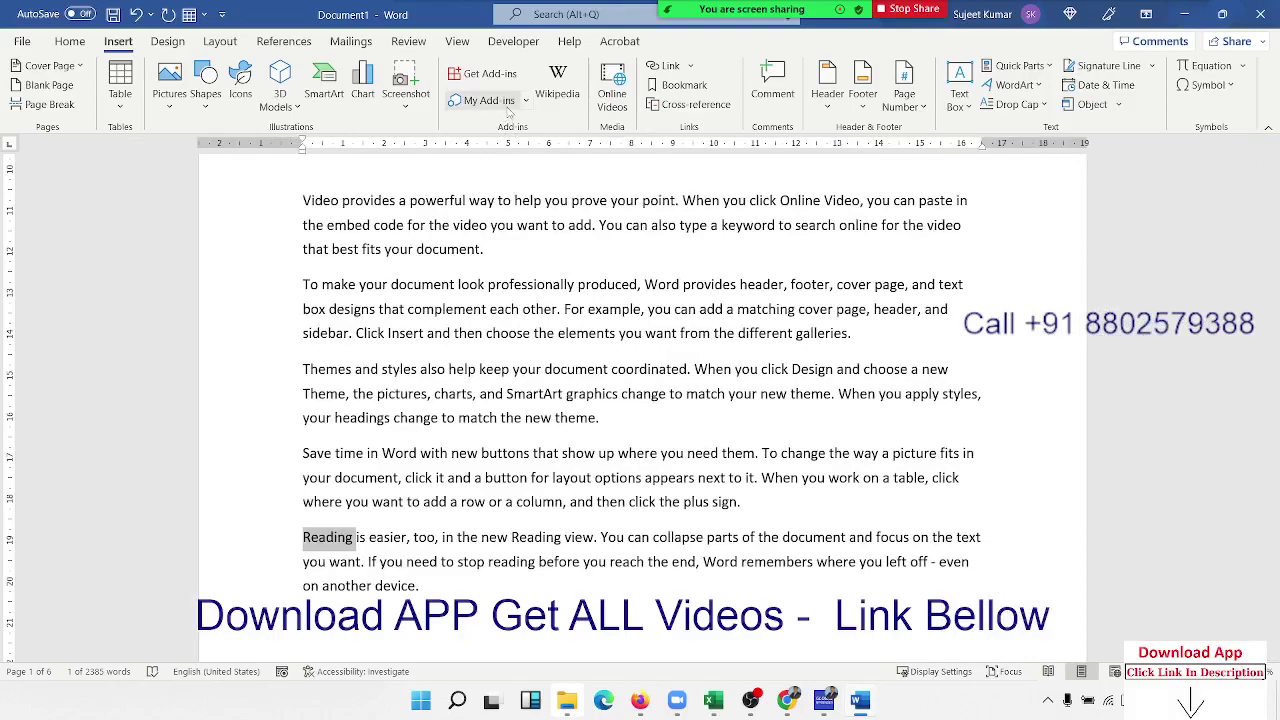
pyautogui.click(466, 90)
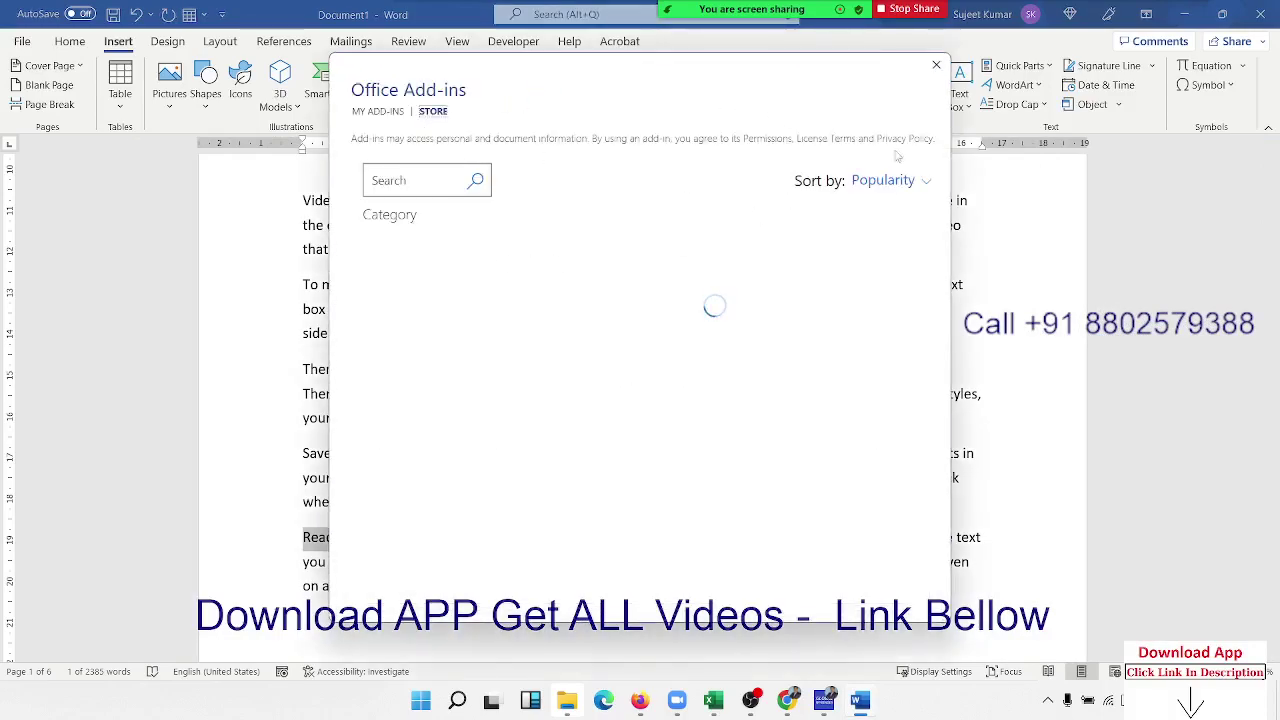
pyautogui.click(936, 65)
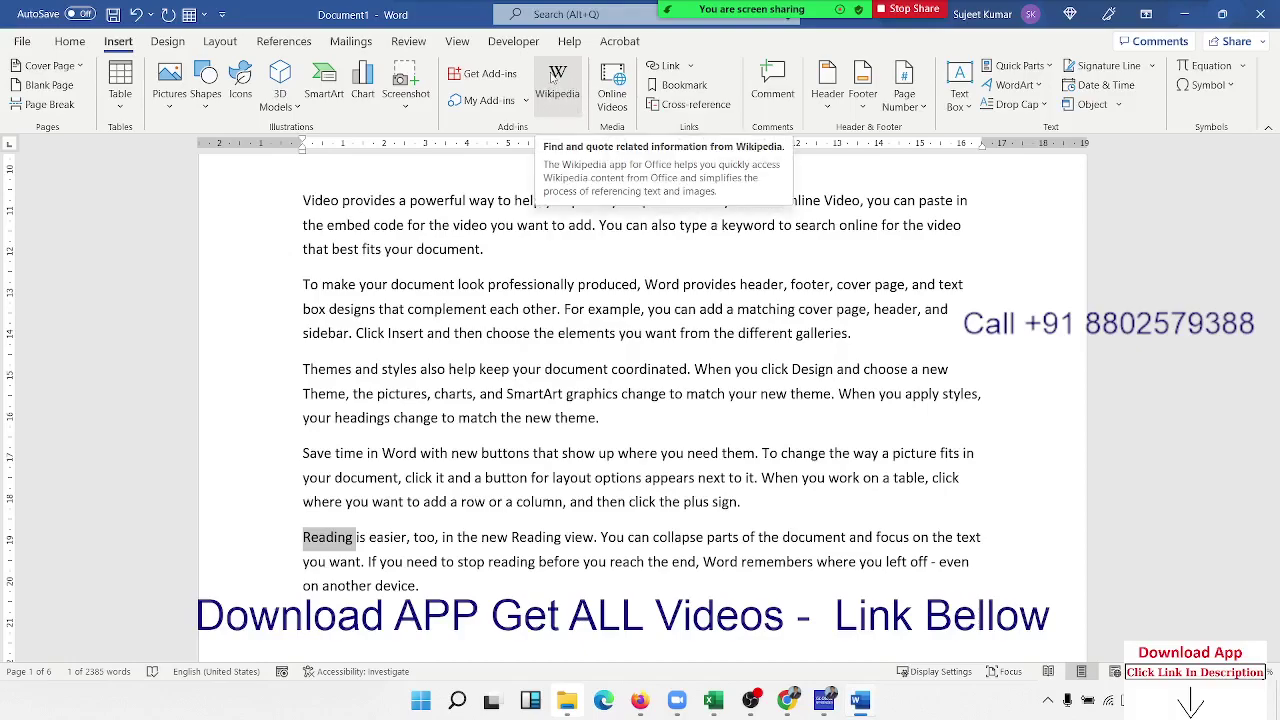
# Insert four empty lines just before the Themes and styles paragraph
pyautogui.click(319, 522)
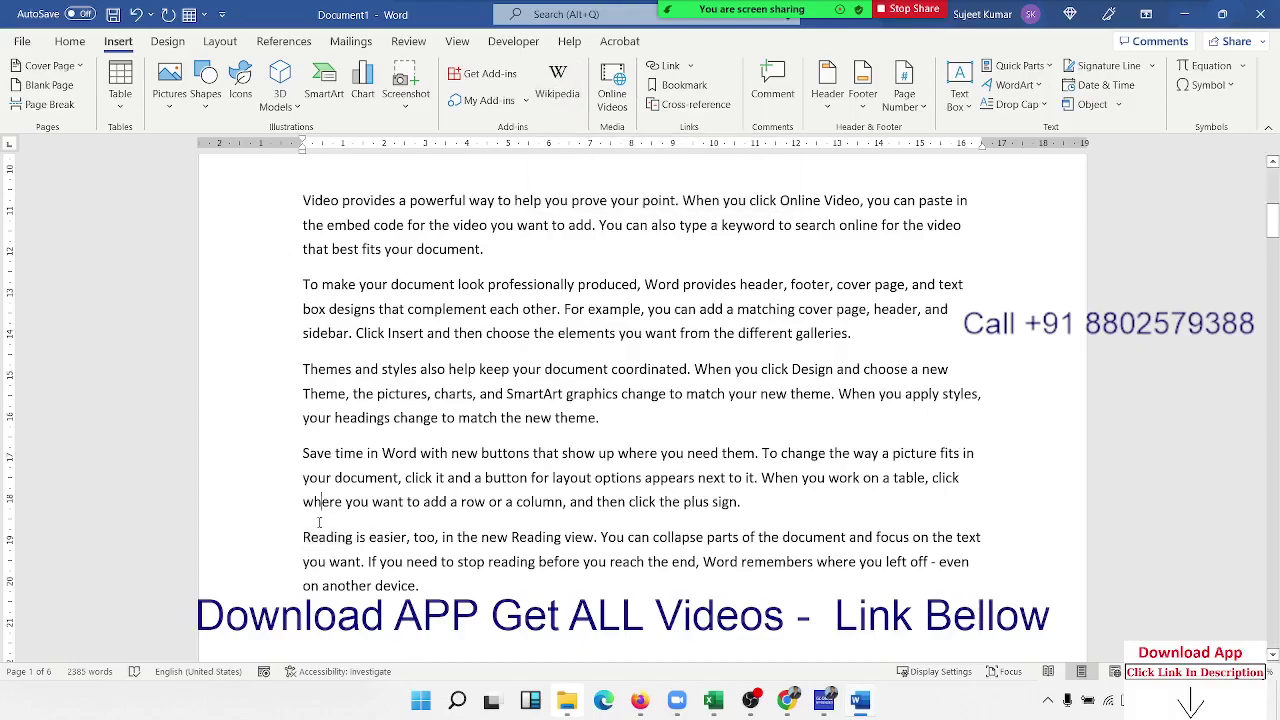
pyautogui.press('Return')
pyautogui.press('Return')
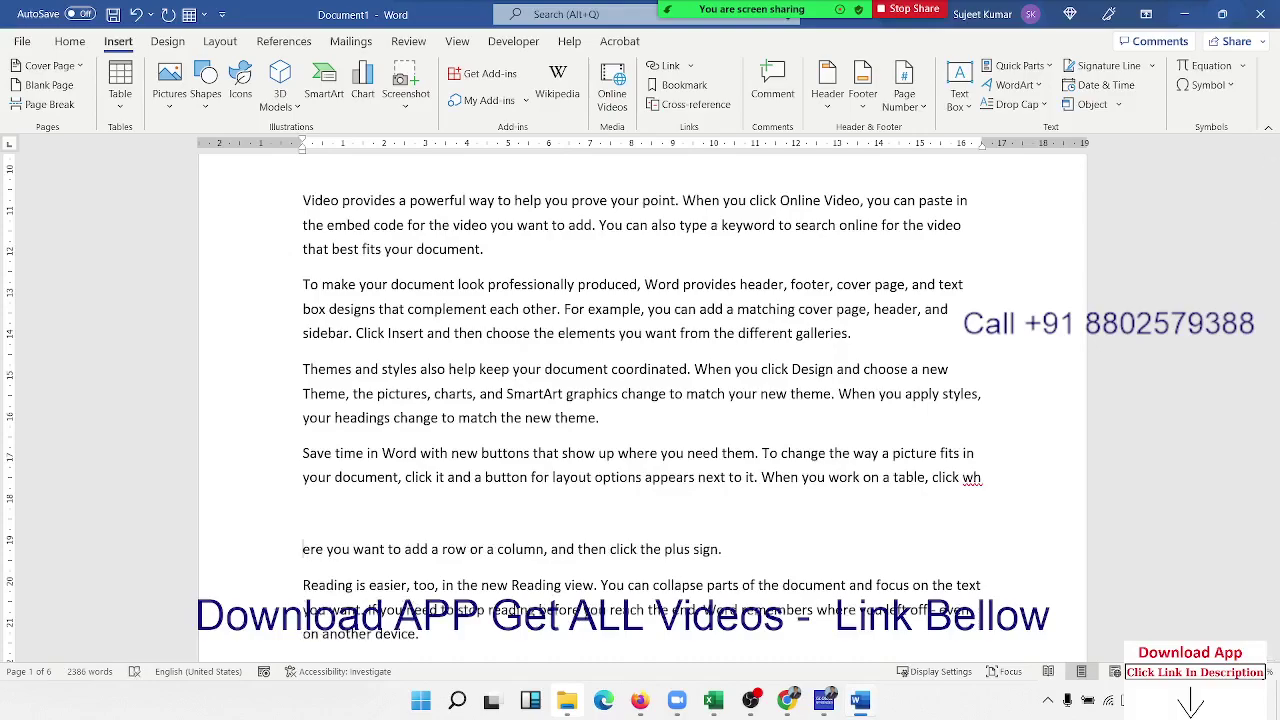
pyautogui.press('BackSpace')
pyautogui.press('BackSpace')
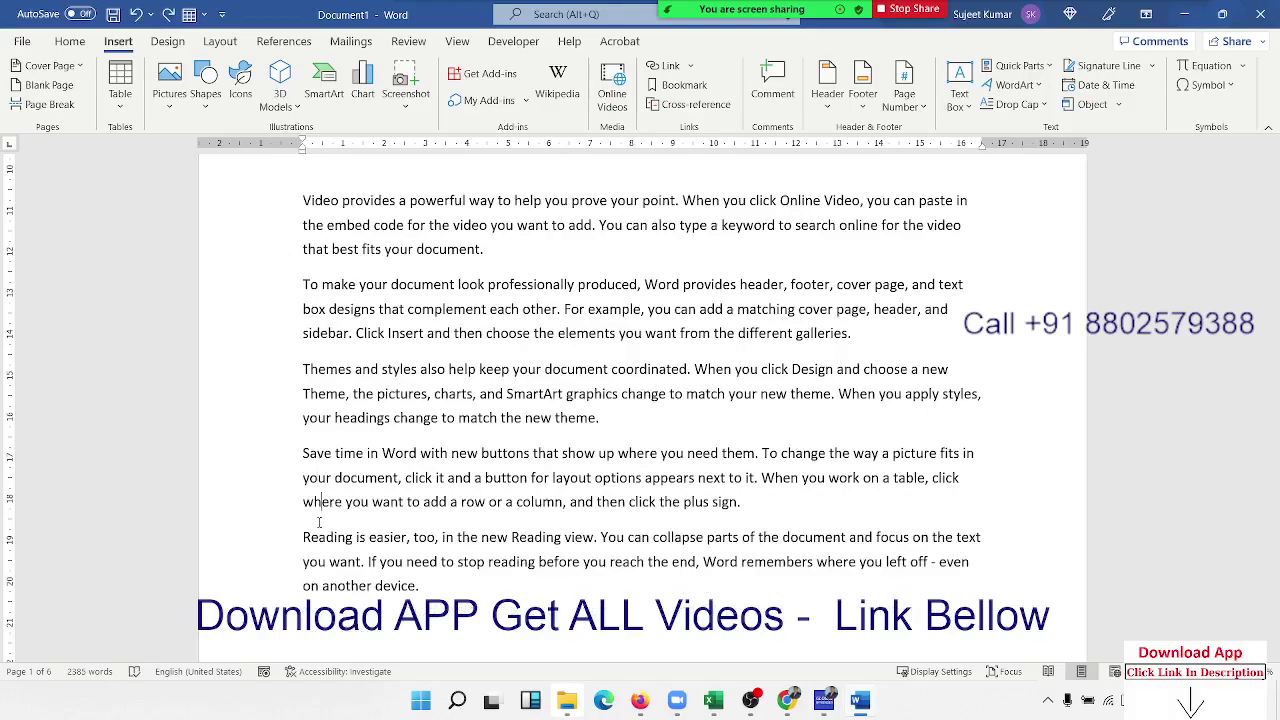
pyautogui.press('Home')
pyautogui.press('Return')
pyautogui.press('Return')
pyautogui.press('Return')
pyautogui.press('Return')
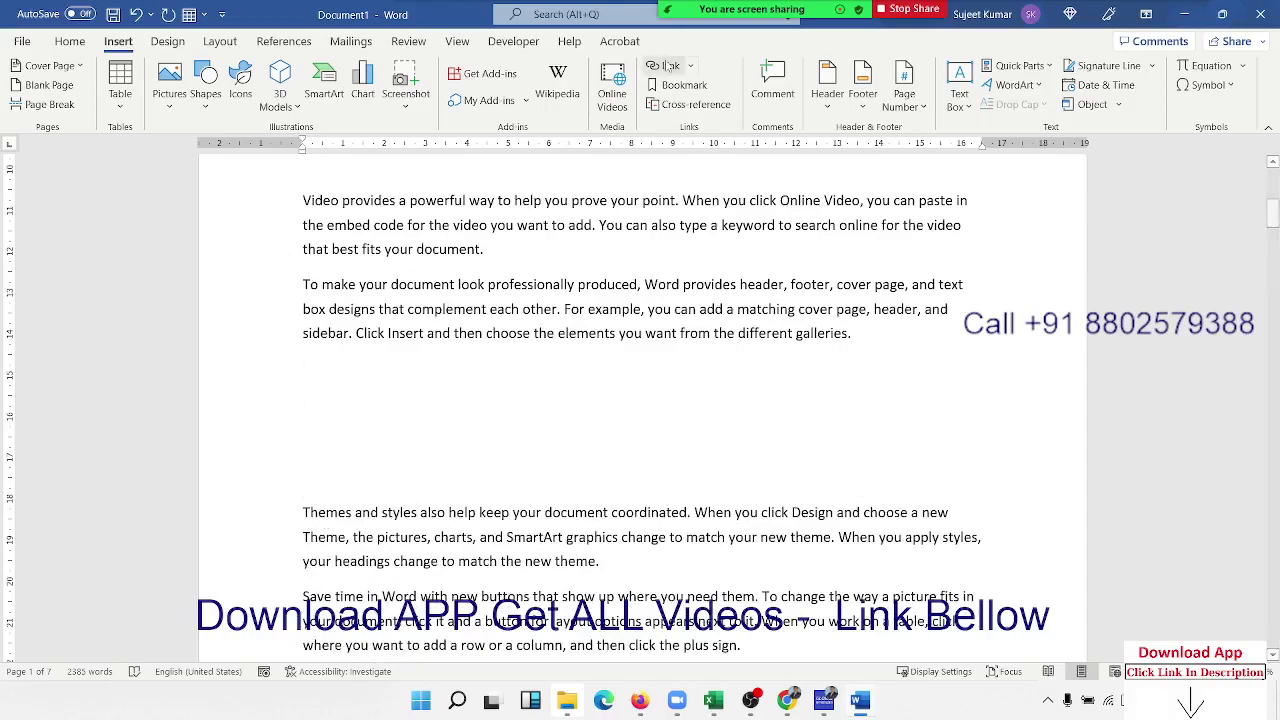
pyautogui.click(607, 80)
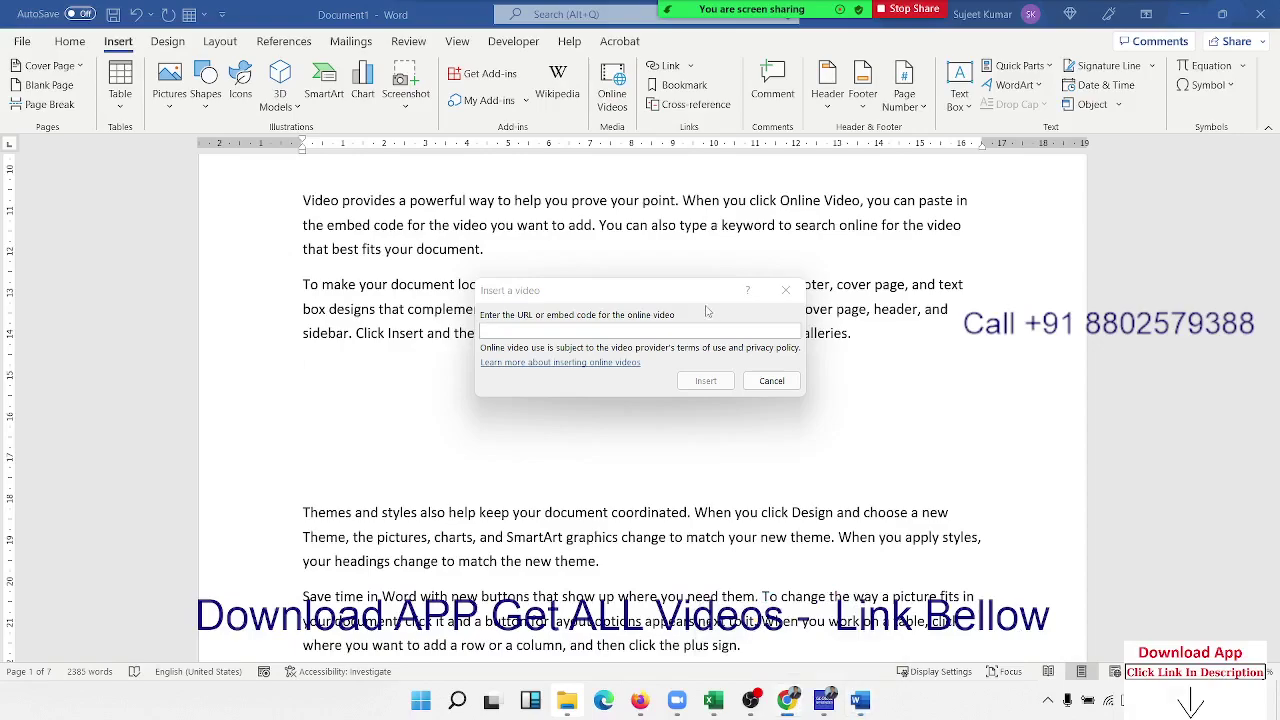
pyautogui.click(658, 330)
pyautogui.write('https://youtube.com/shorts/N35AQe7fdDc?feature=share')
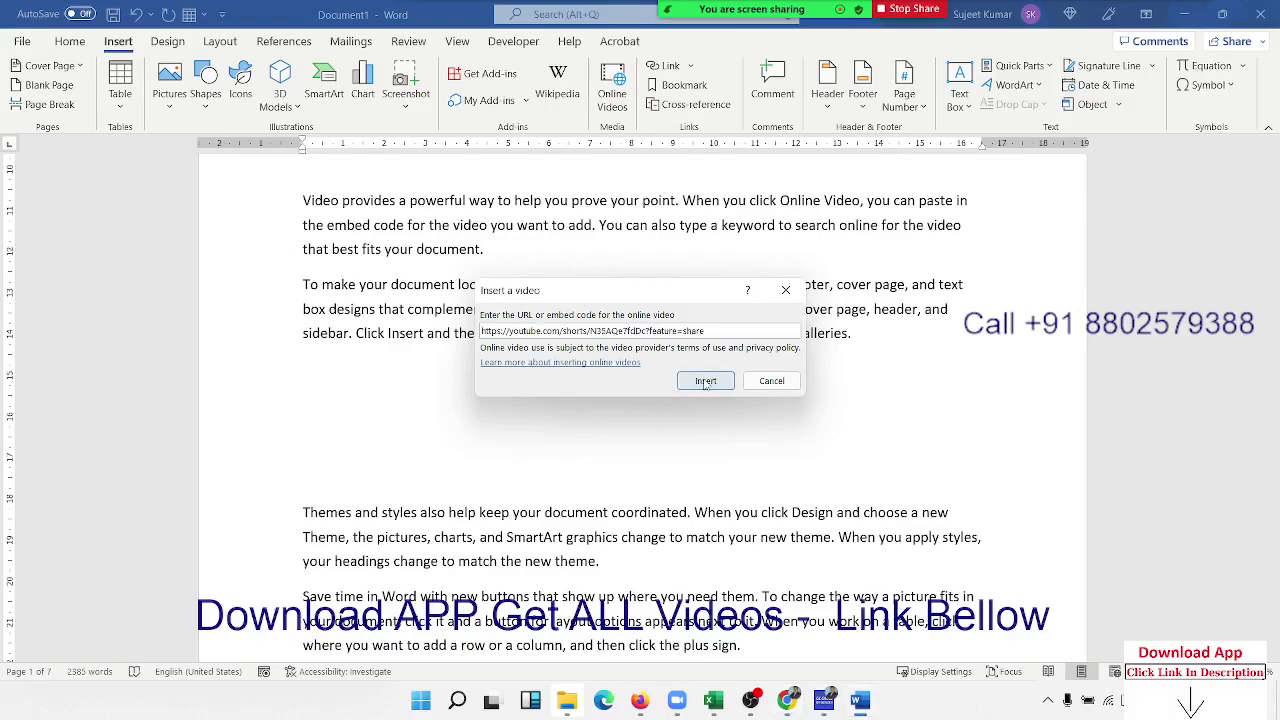
pyautogui.click(705, 388)
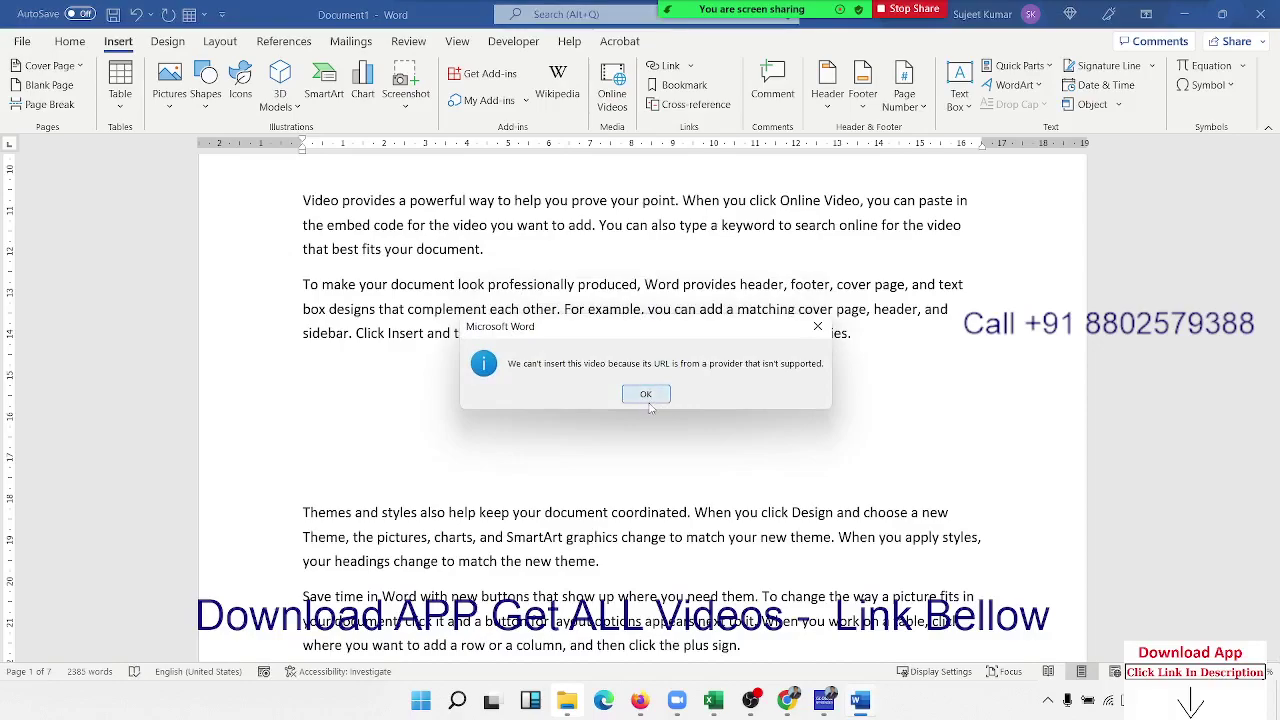
pyautogui.click(649, 399)
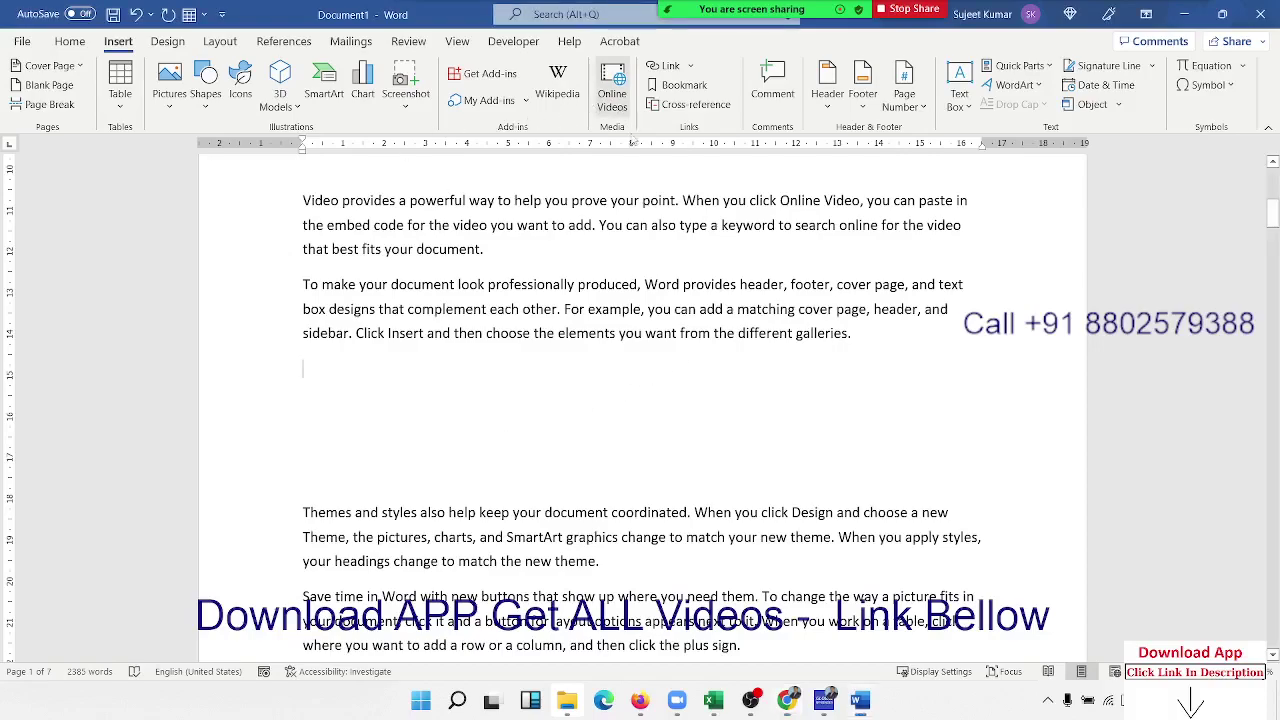
pyautogui.click(612, 85)
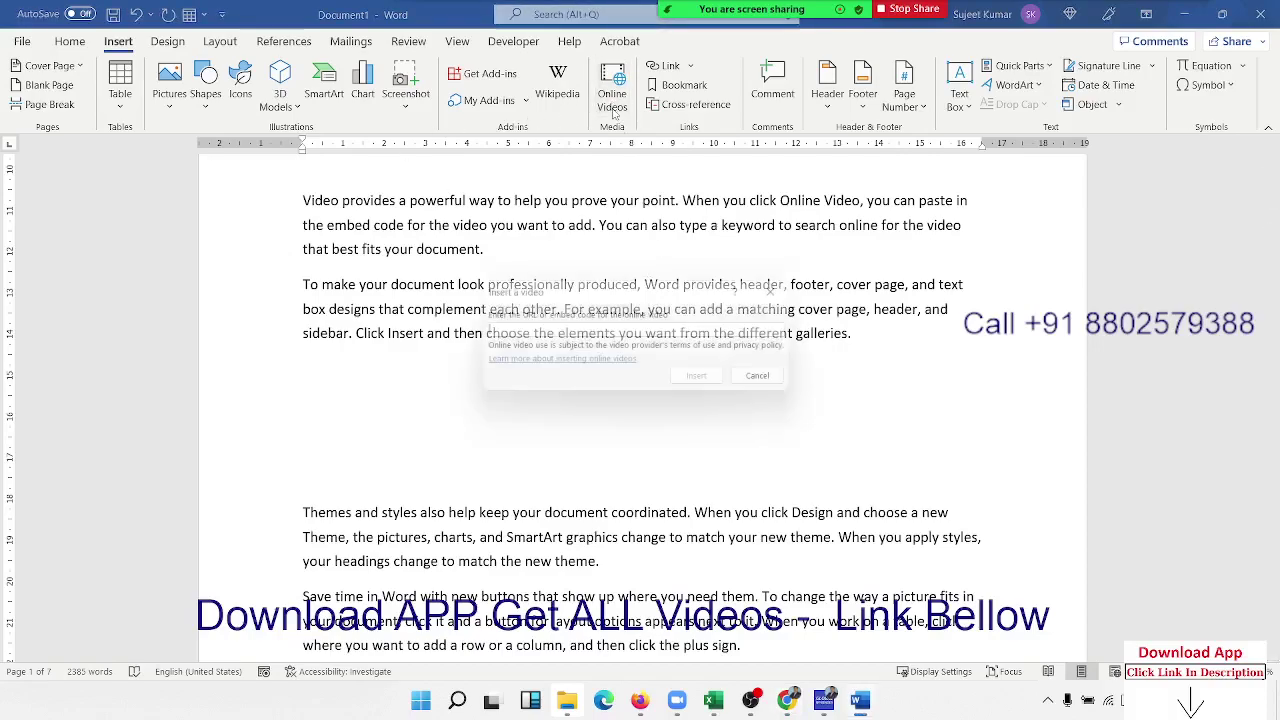
pyautogui.write('https://www.youtube.com/shorts/N35AQe7fdDc')
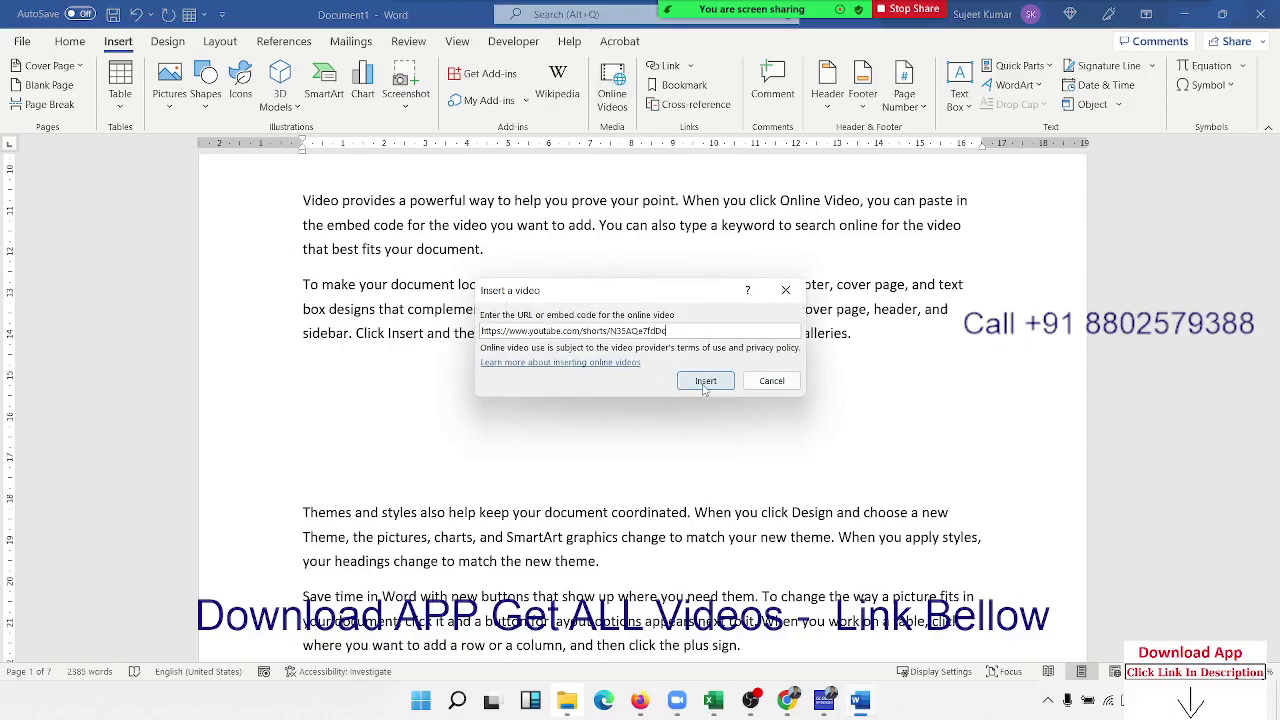
pyautogui.click(705, 385)
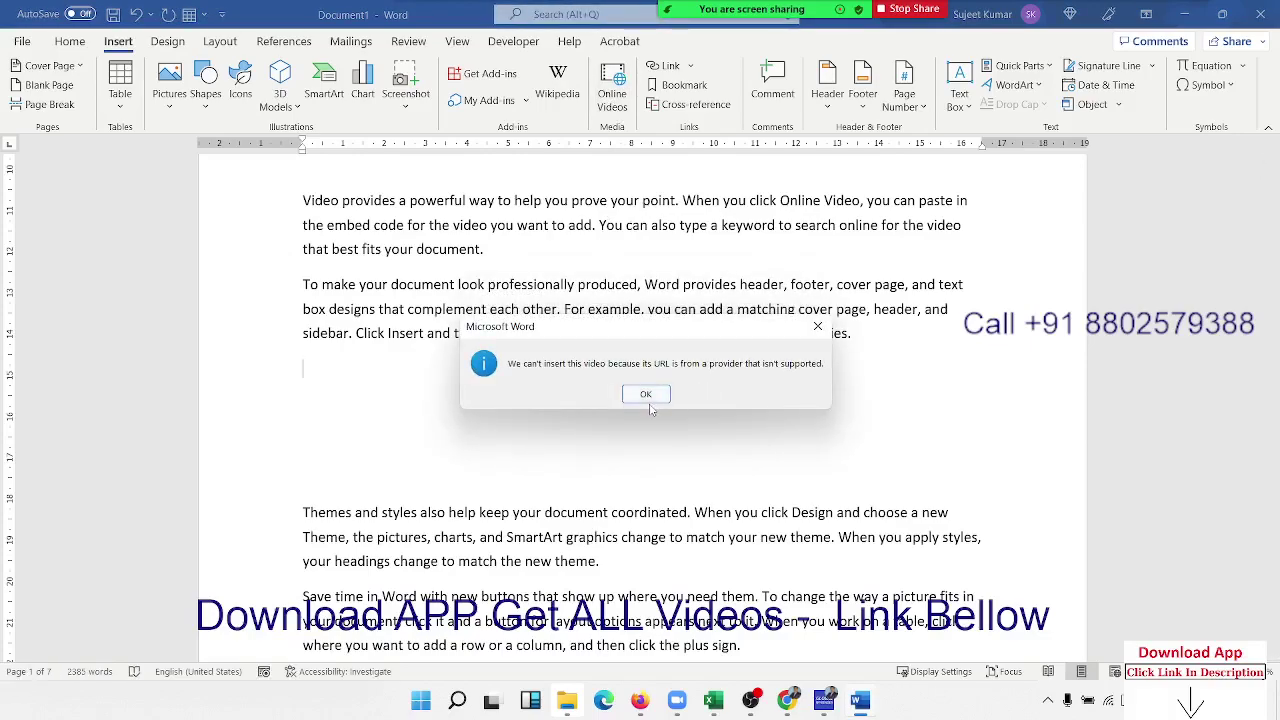
pyautogui.click(647, 396)
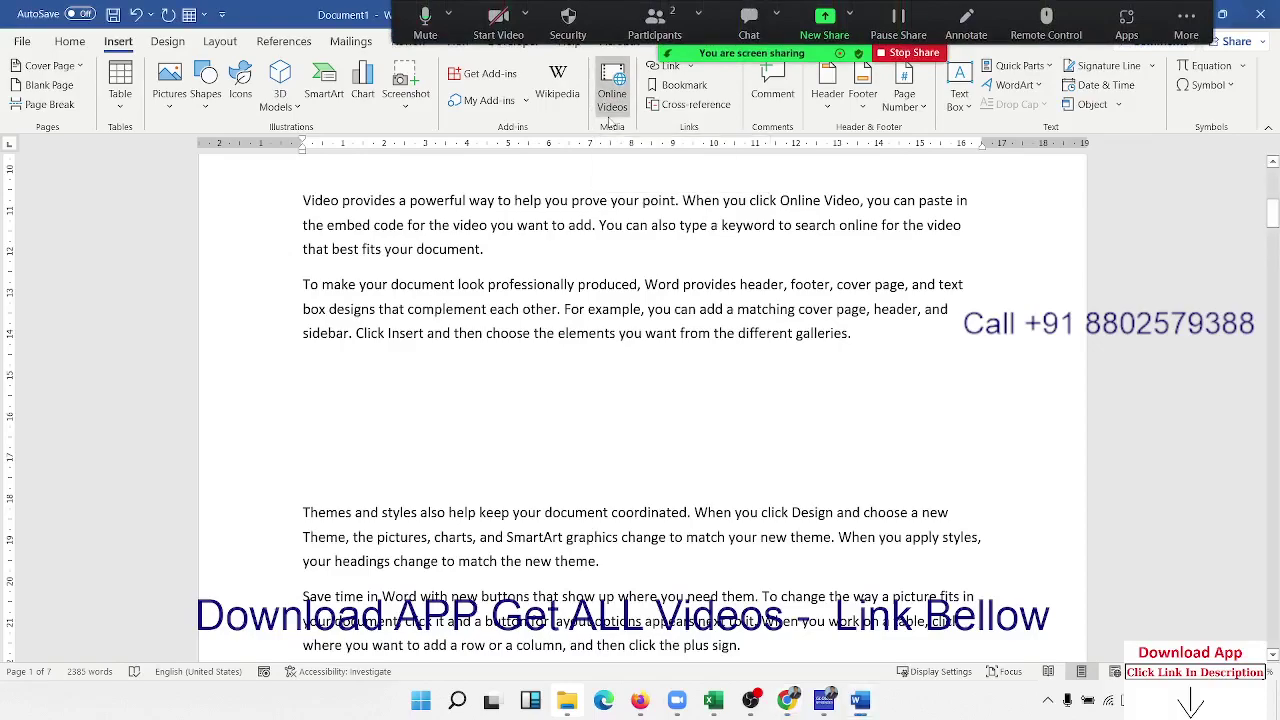
# Reopen the Insert a video dialog from Insert > Online Videos
pyautogui.click(605, 110)
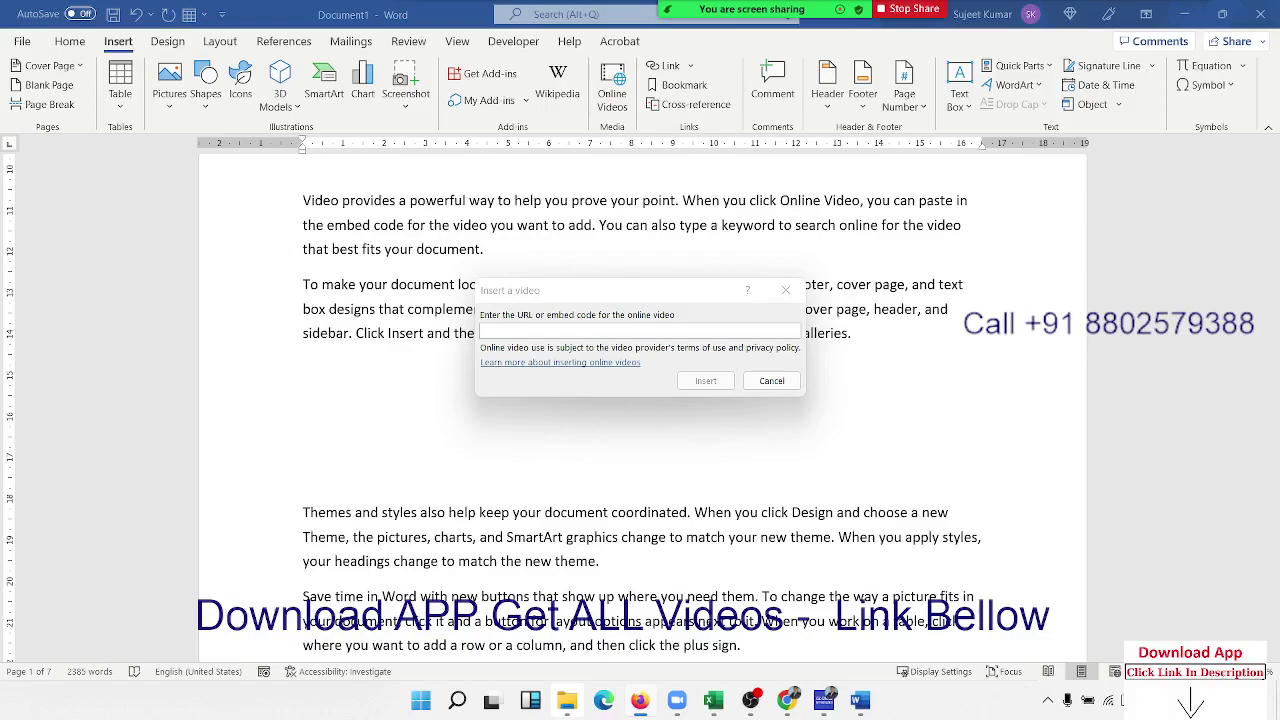
# Paste the youtu.be link to the Excel BETA.DIST video and insert it into the document
pyautogui.click(661, 332)
pyautogui.write('https://youtu.be/KLfi6oWDOLk')
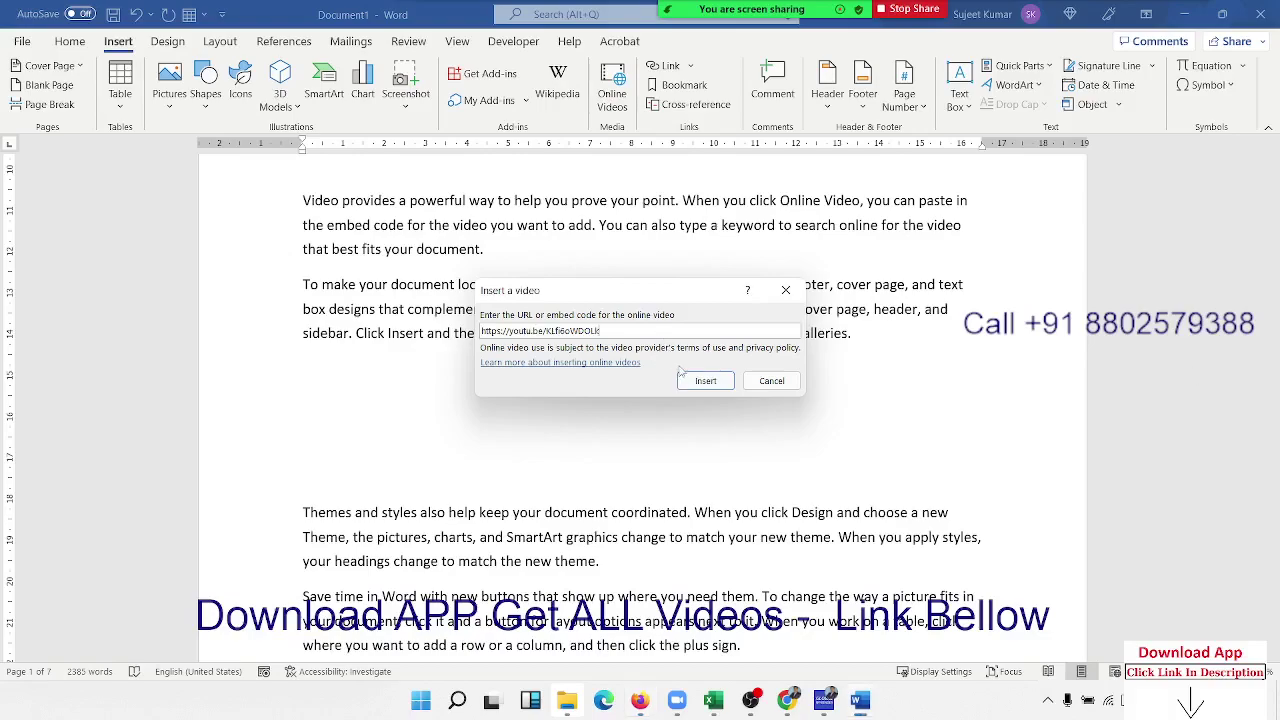
pyautogui.click(690, 380)
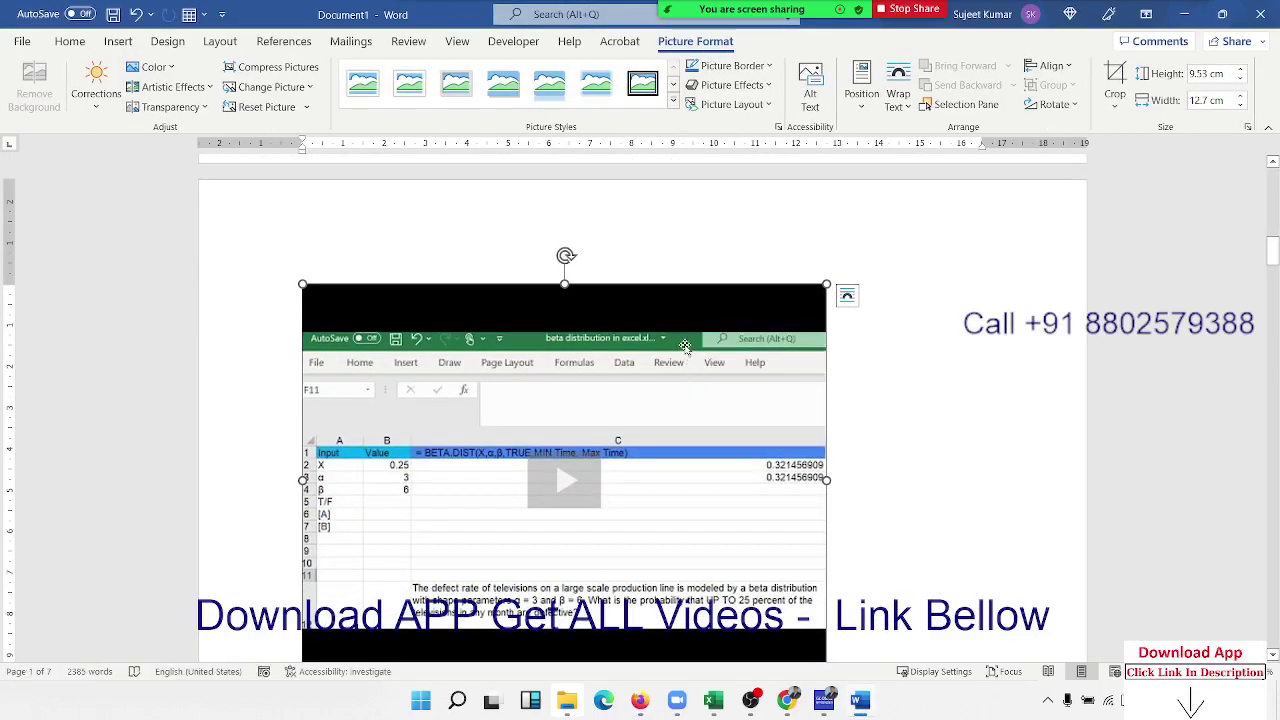
pyautogui.scroll(-5, 825, 365)
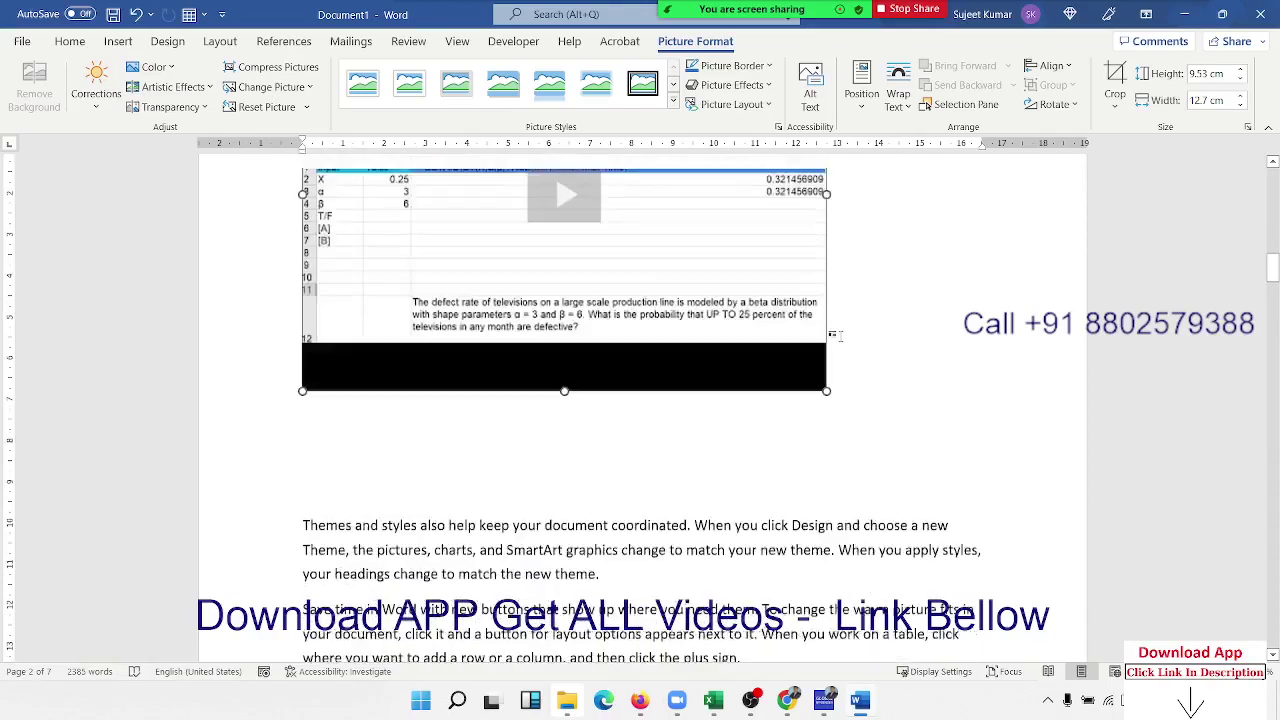
pyautogui.scroll(5, 840, 335)
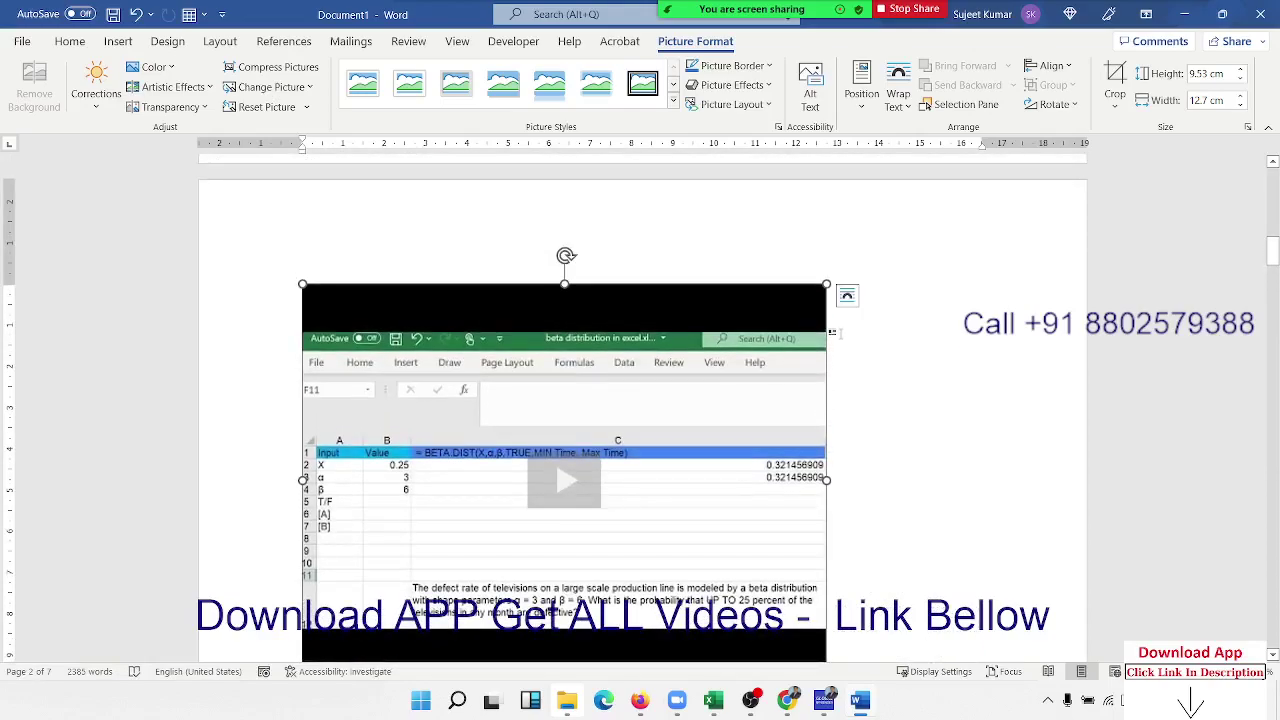
pyautogui.scroll(-3, 845, 320)
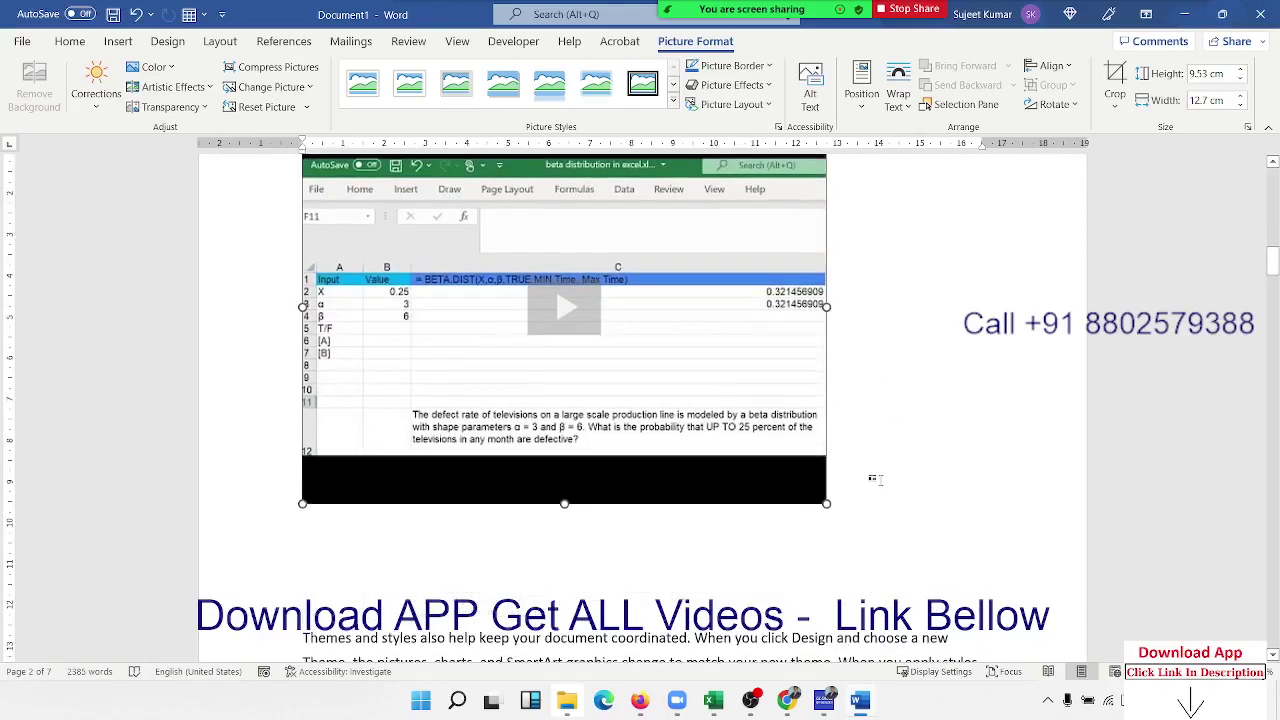
pyautogui.click(870, 508)
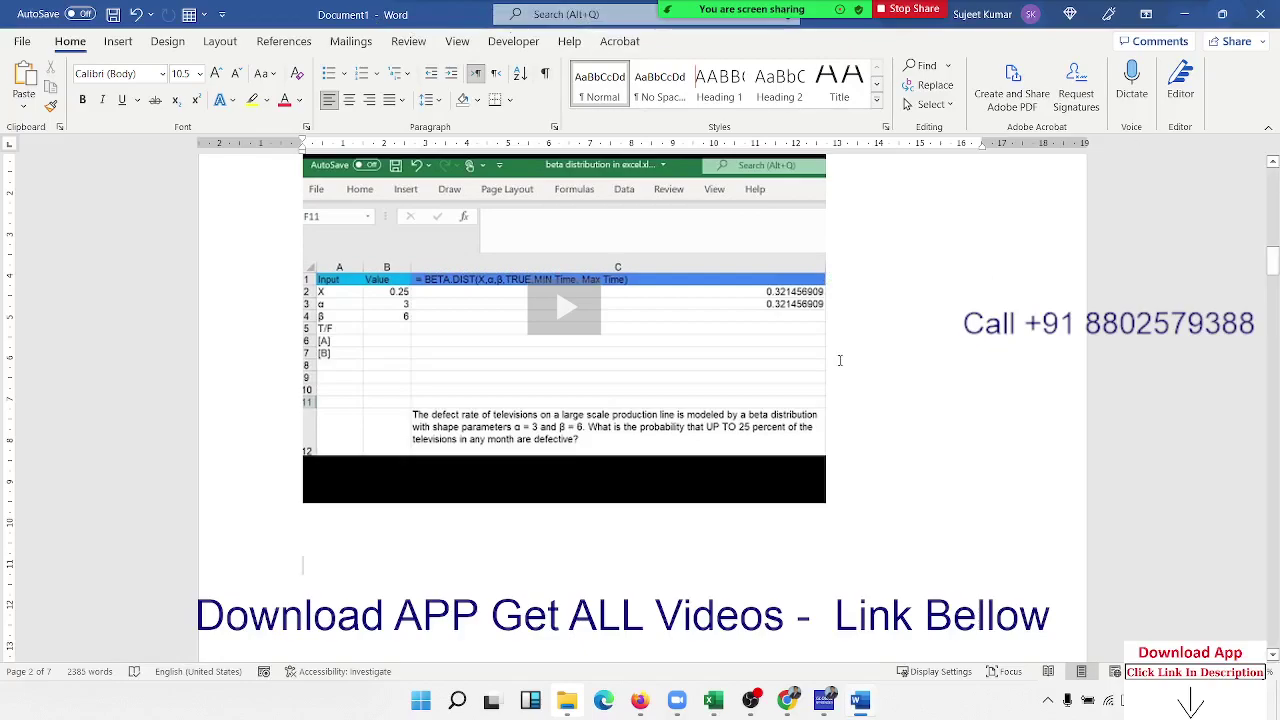
# Add a blank paragraph after the Themes and styles paragraph below the embedded video
pyautogui.scroll(5, 840, 360)
pyautogui.scroll(5, 840, 360)
pyautogui.scroll(-3, 840, 360)
pyautogui.scroll(-2, 840, 360)
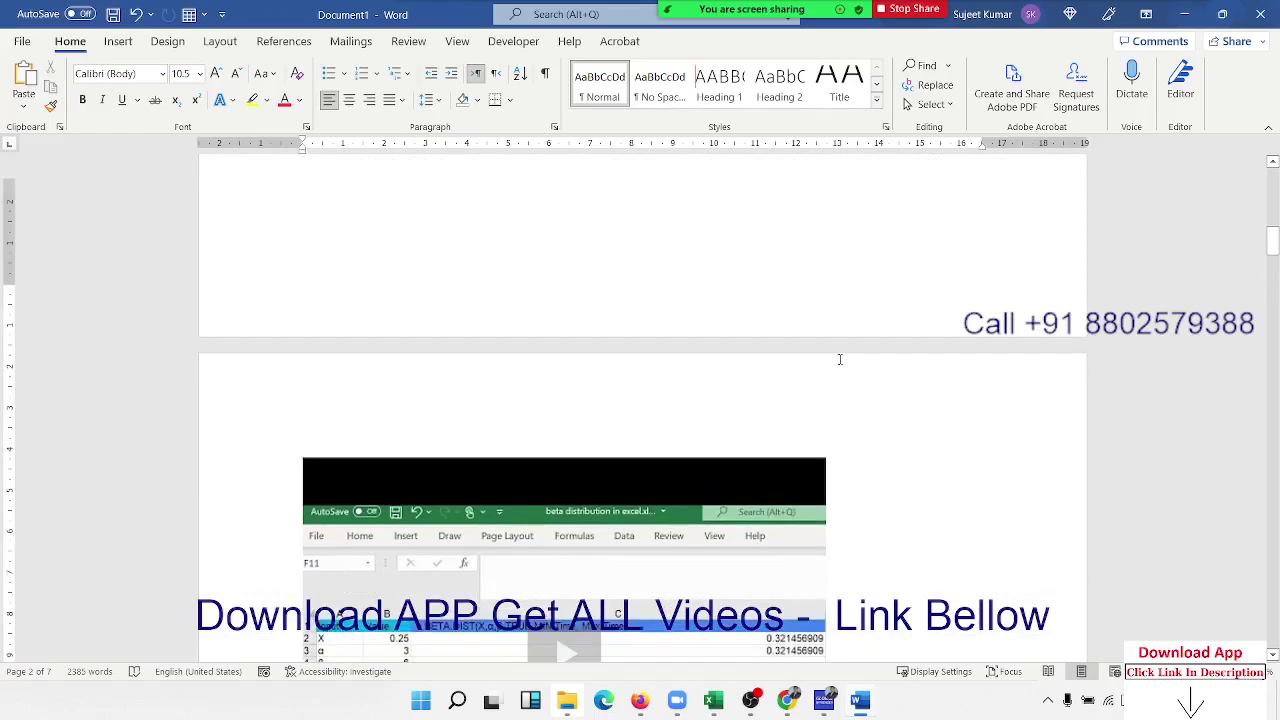
pyautogui.scroll(-3, 840, 359)
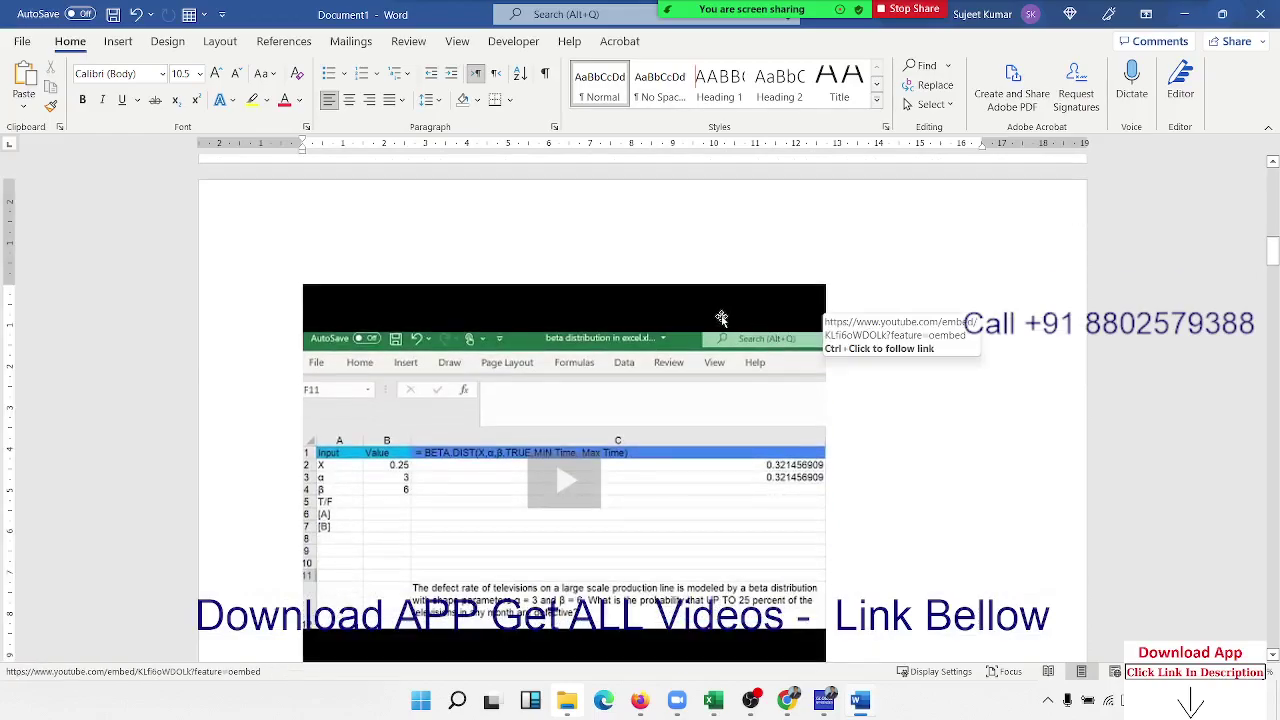
pyautogui.scroll(-6, 705, 386)
pyautogui.scroll(-5, 660, 280)
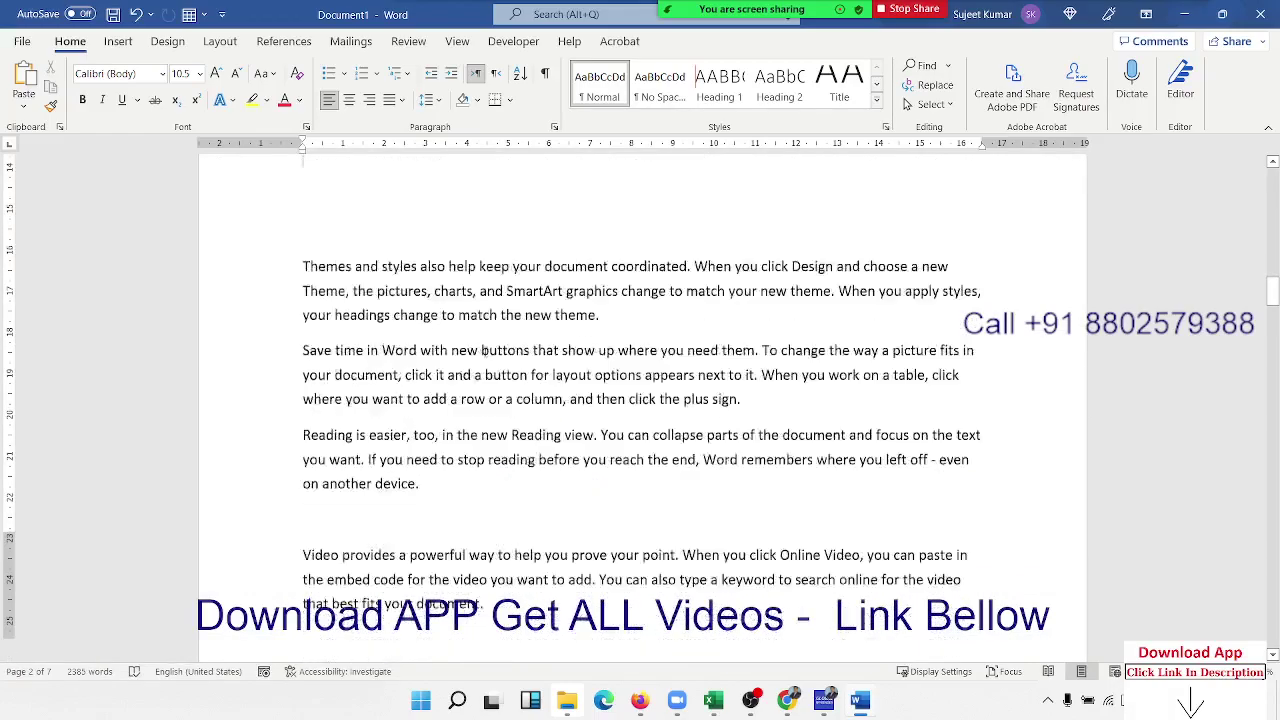
pyautogui.press('Return')
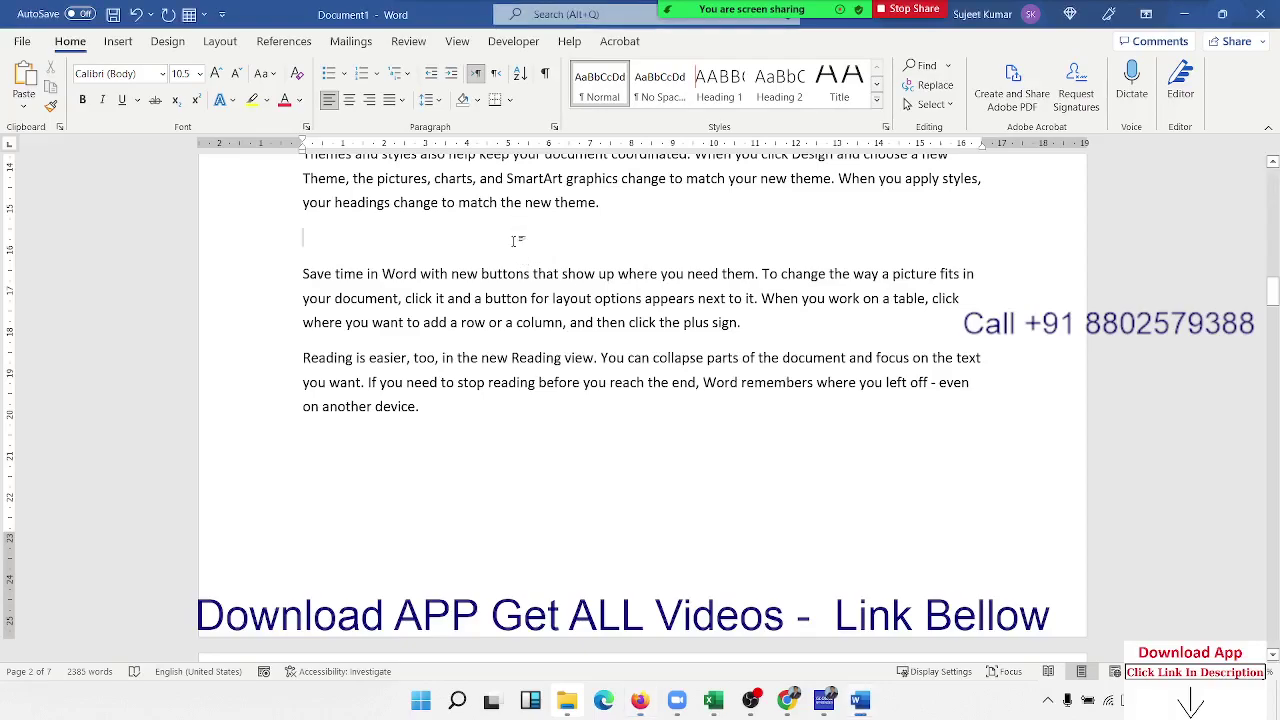
pyautogui.scroll(5, 483, 246)
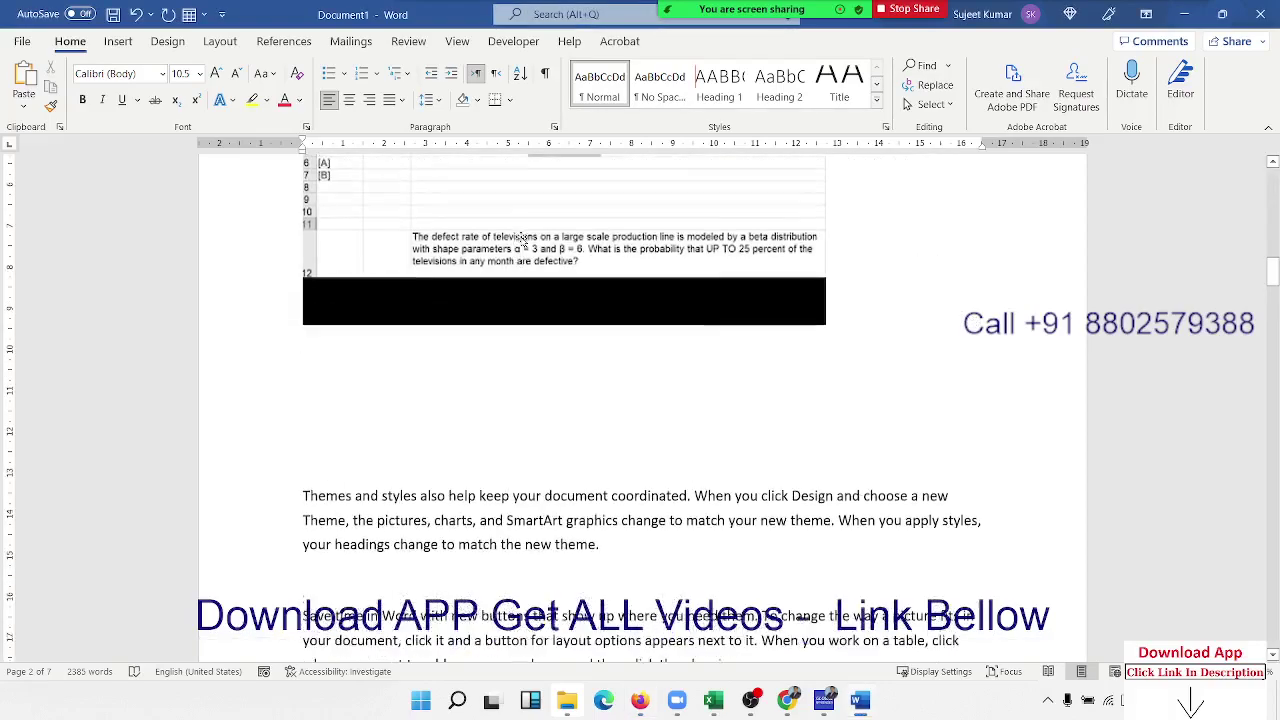
pyautogui.click(128, 40)
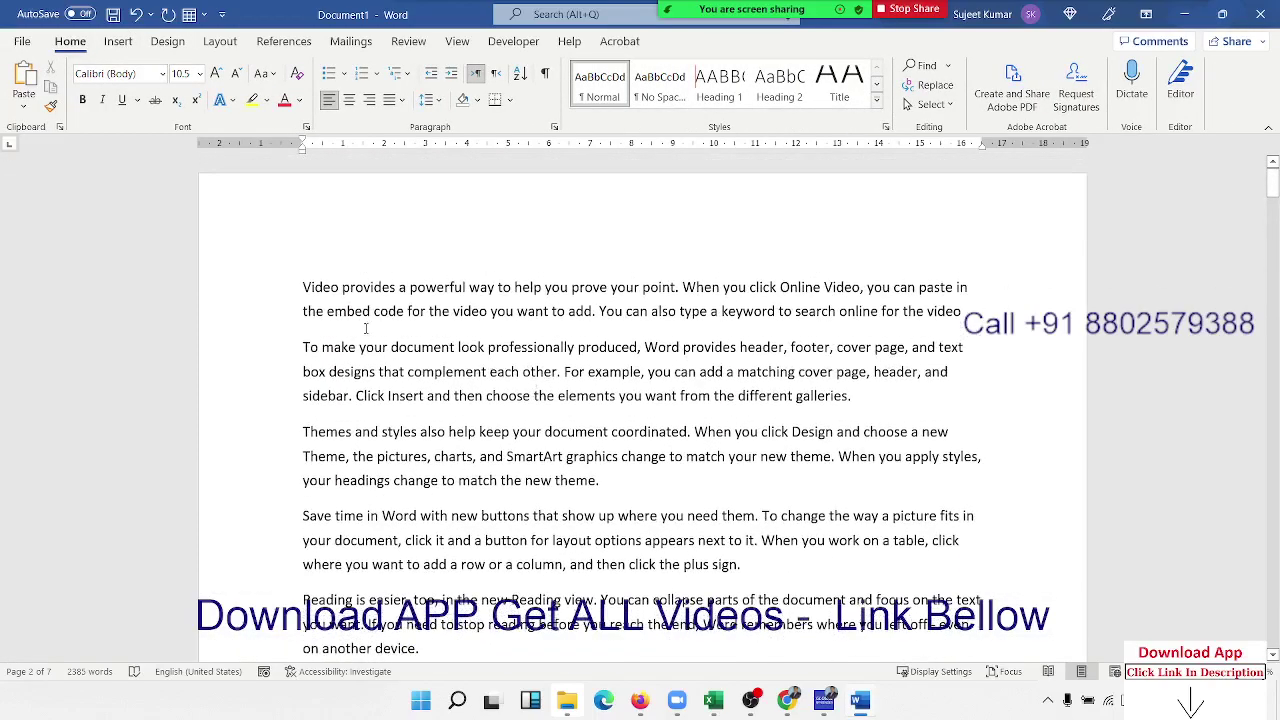
pyautogui.doubleClick(396, 517)
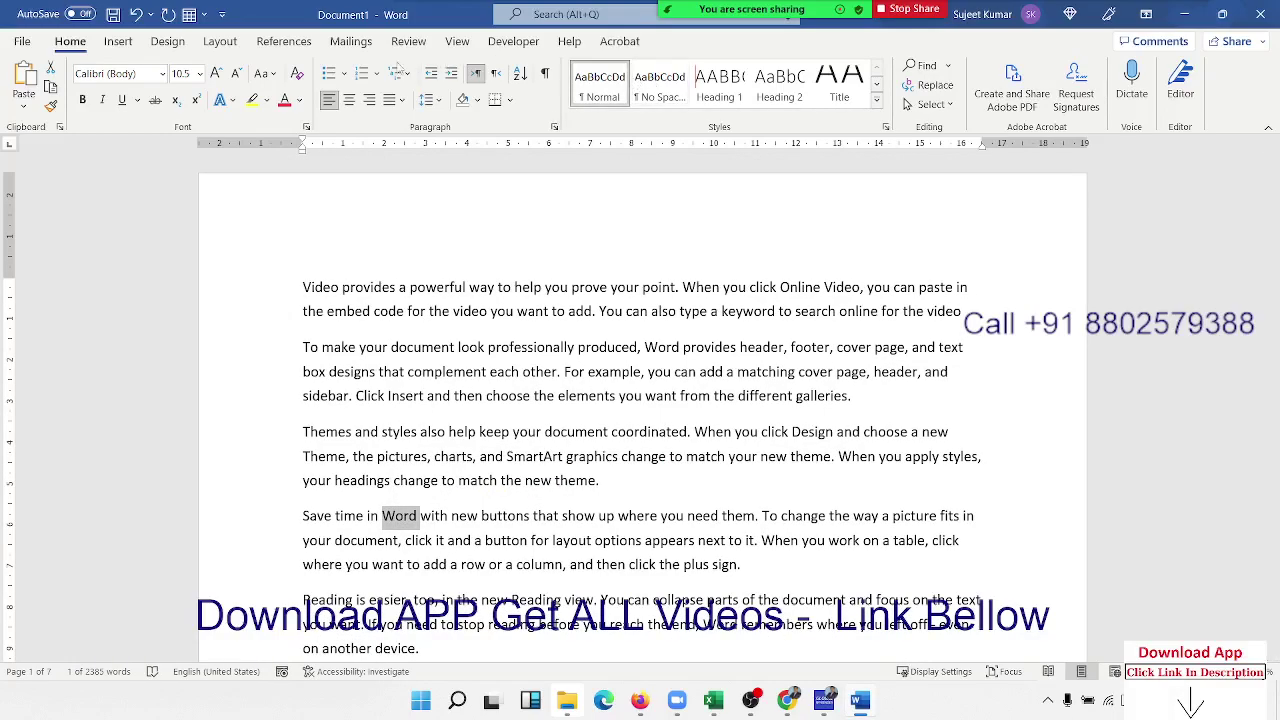
pyautogui.click(137, 45)
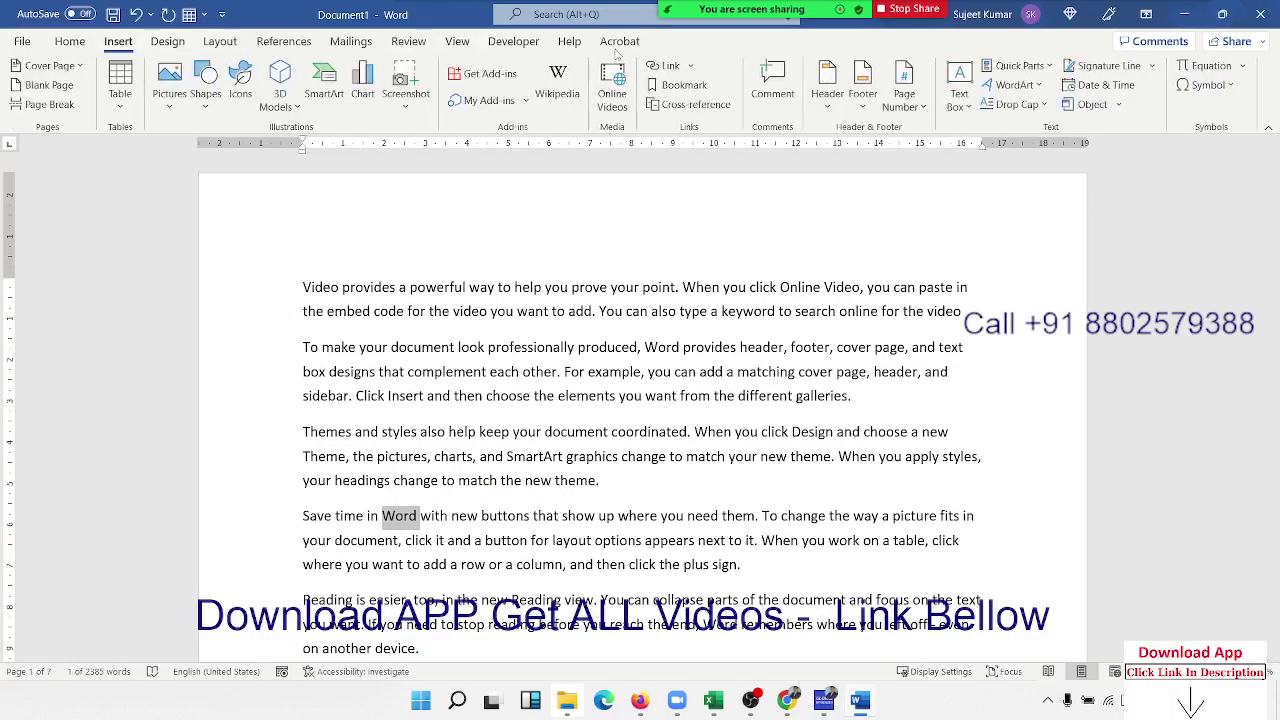
pyautogui.click(668, 66)
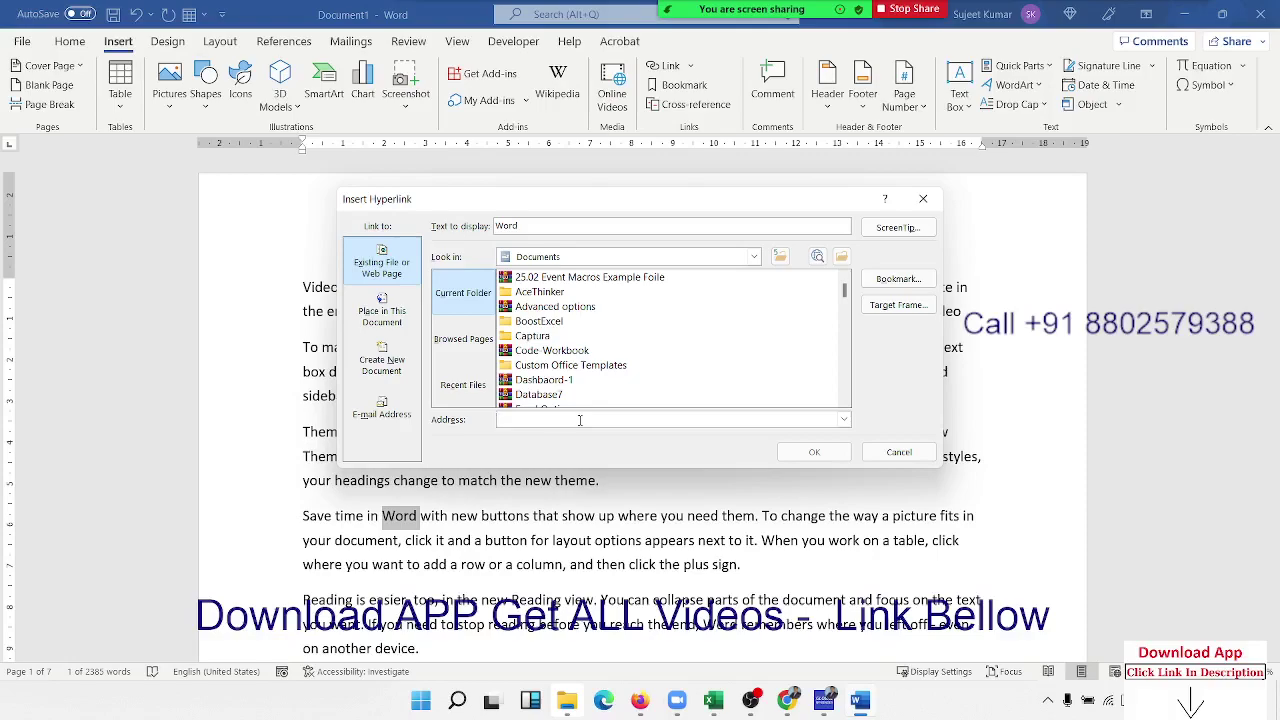
pyautogui.write('google.com')
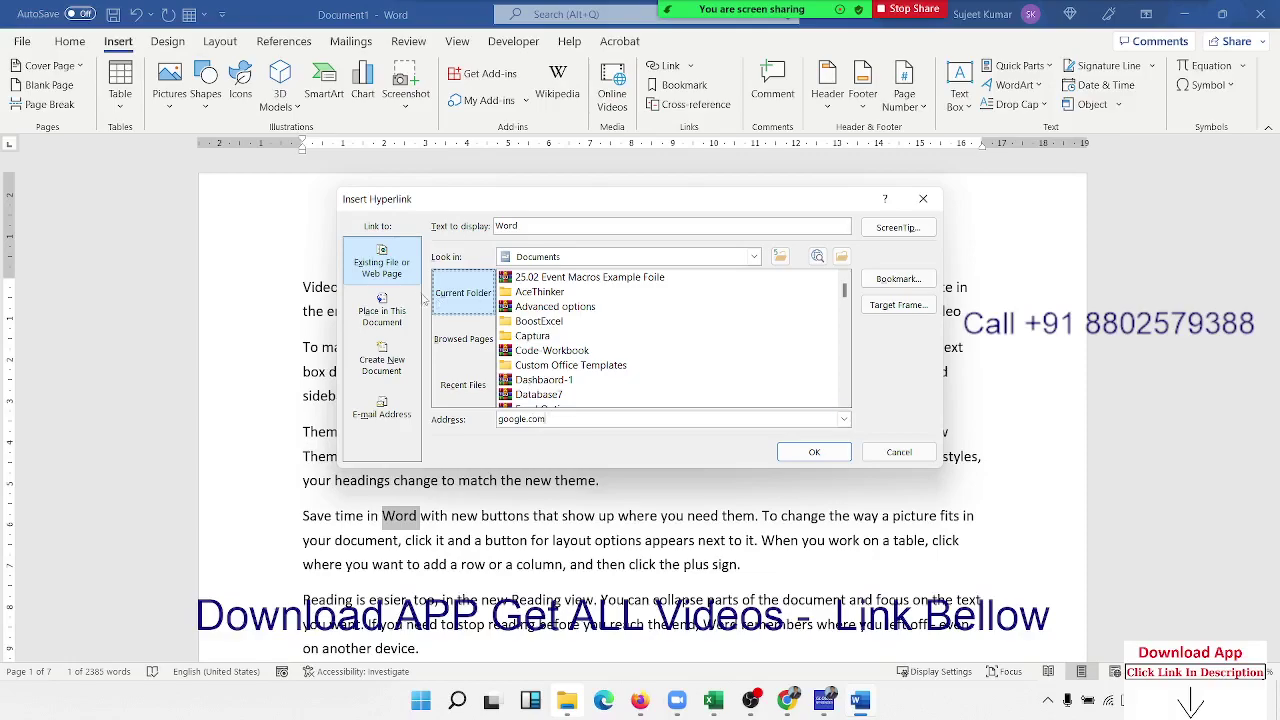
pyautogui.moveTo(569, 421); pyautogui.dragTo(422, 426)
pyautogui.write('www')
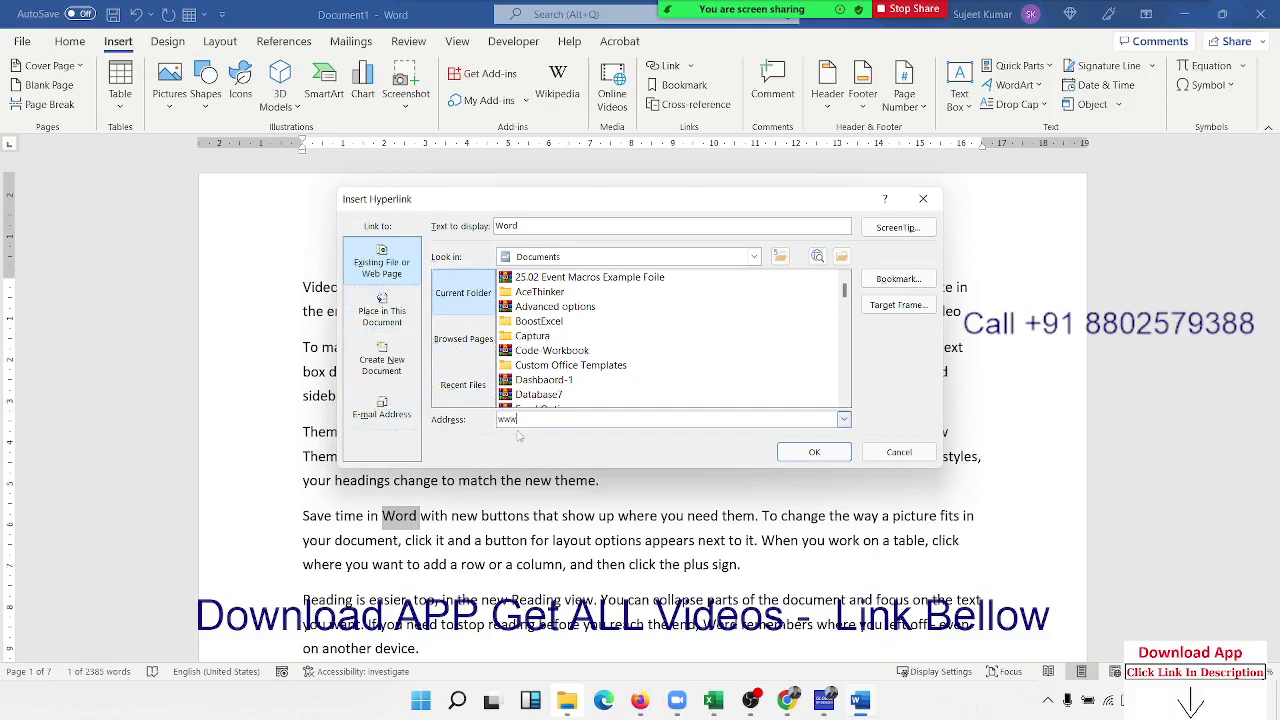
pyautogui.write('.')
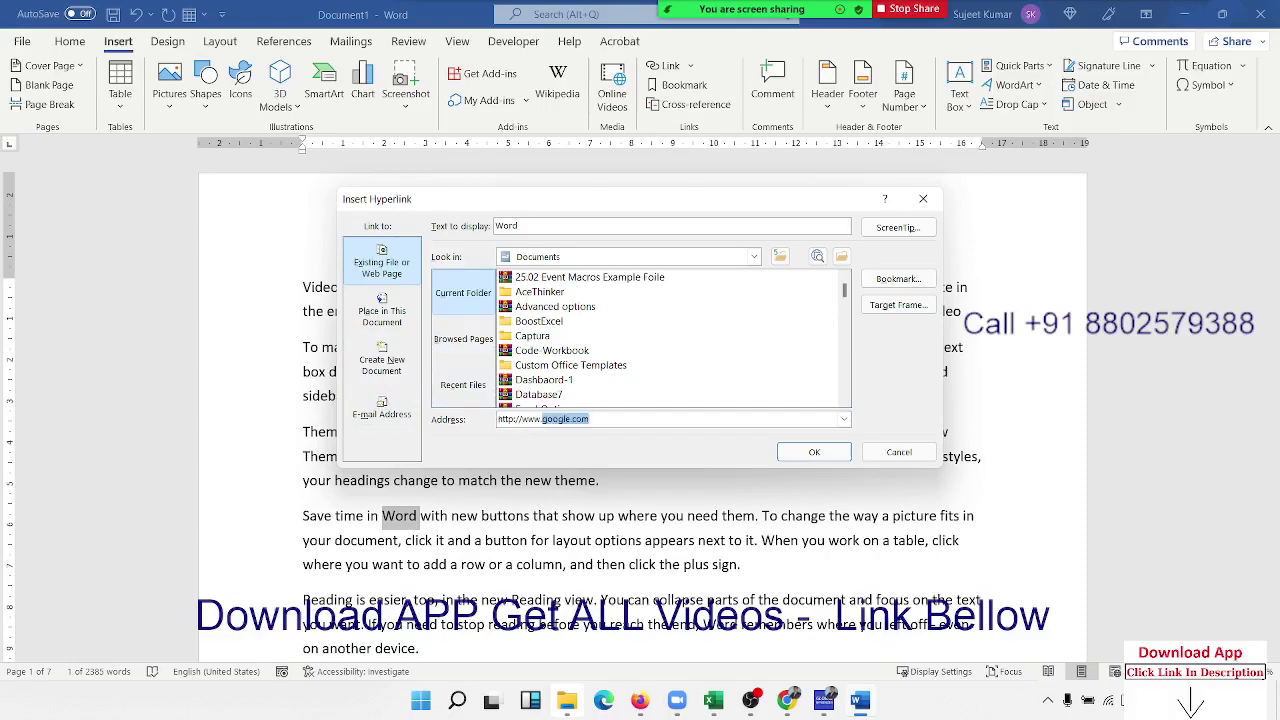
pyautogui.write('google.com')
pyautogui.click(812, 453)
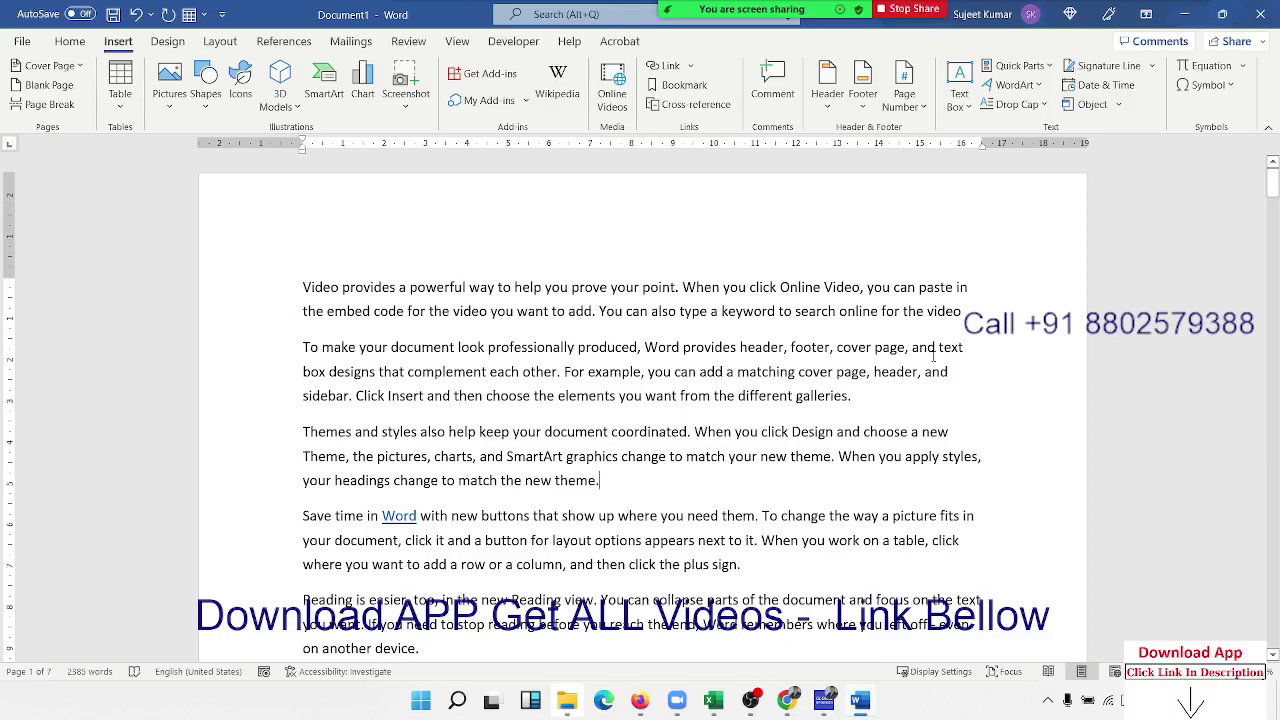
pyautogui.scroll(-3, 411, 427)
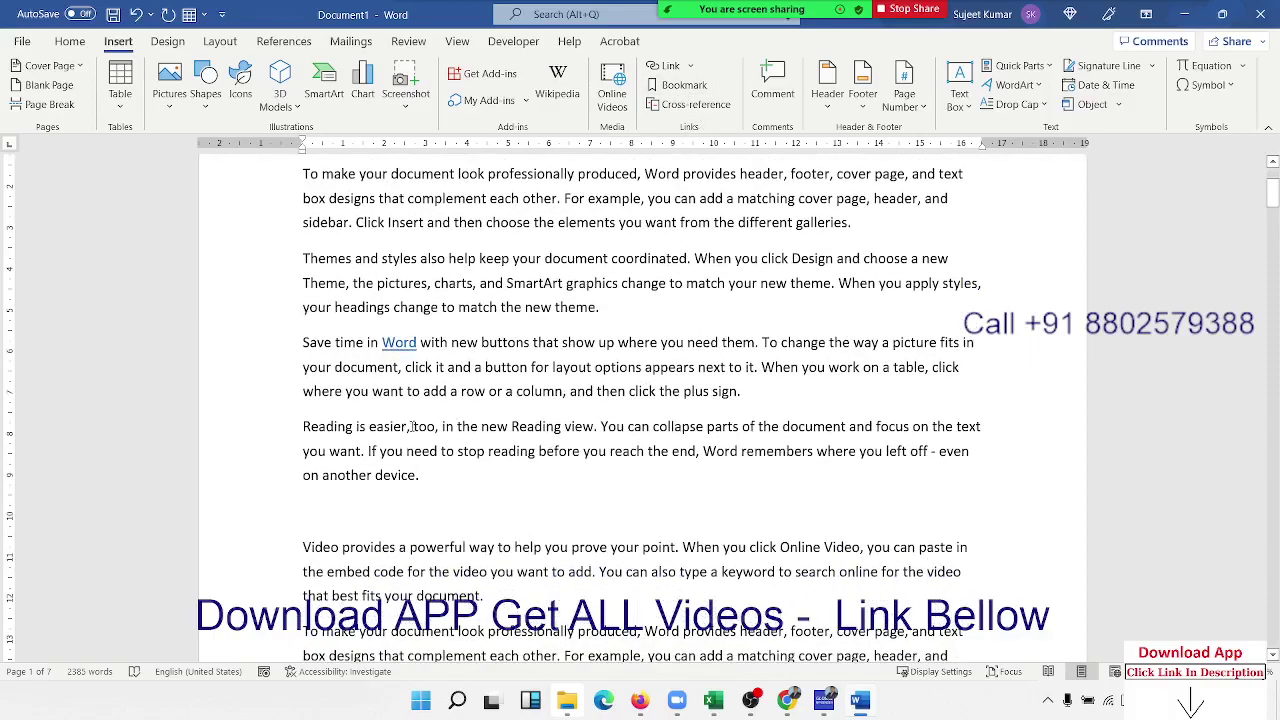
pyautogui.scroll(4, 195, 449)
pyautogui.scroll(-4, 364, 537)
pyautogui.scroll(-3, 364, 537)
pyautogui.scroll(3, 364, 537)
pyautogui.scroll(5, 418, 487)
pyautogui.scroll(5, 415, 515)
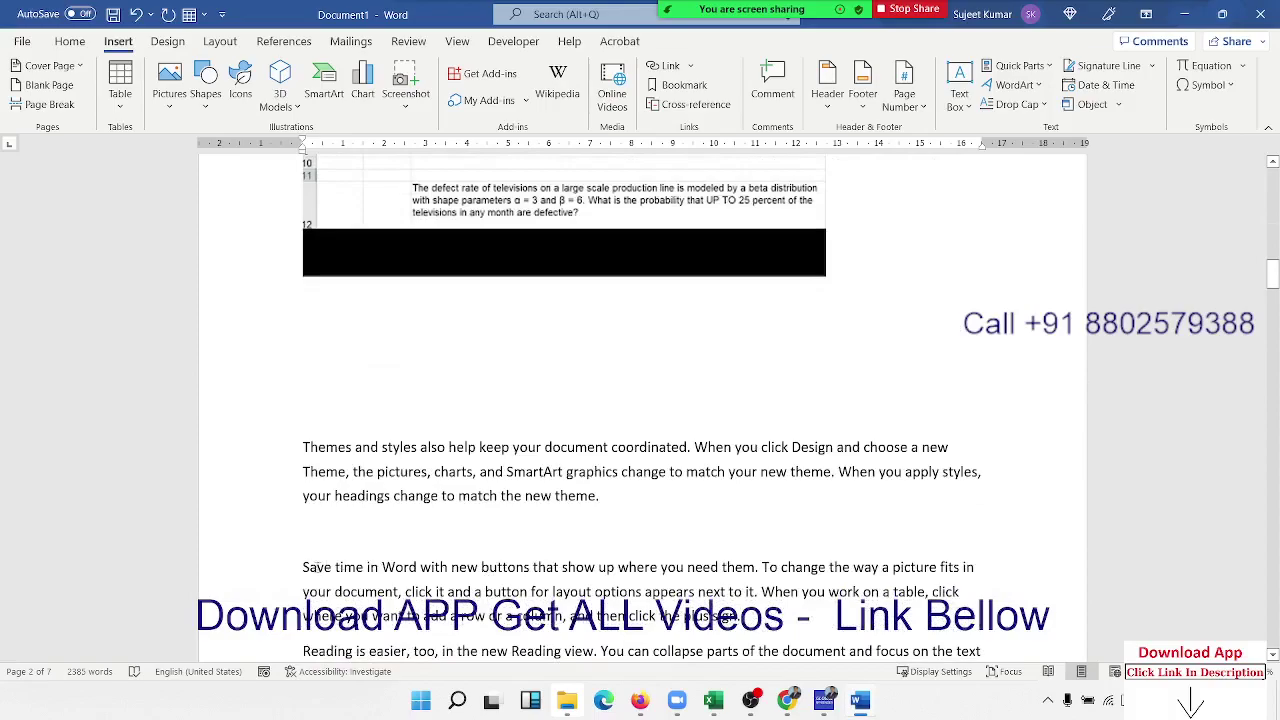
pyautogui.moveTo(303, 567); pyautogui.dragTo(366, 567)
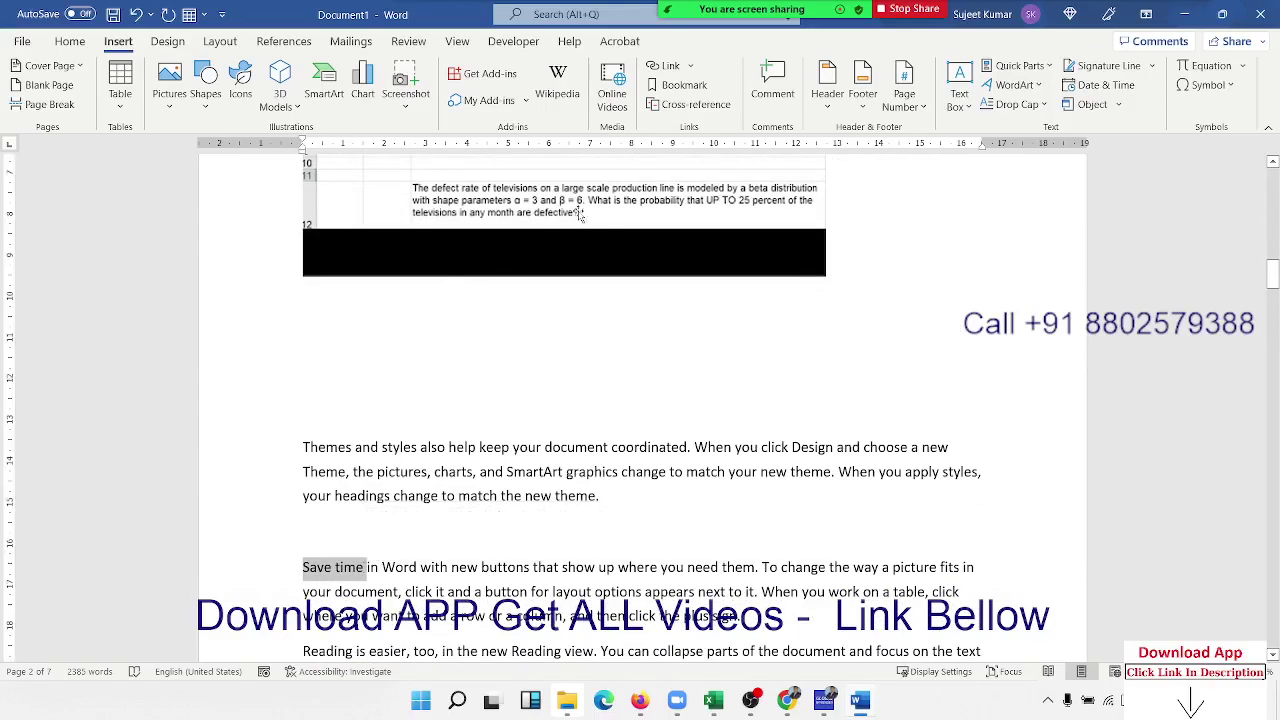
pyautogui.click(670, 87)
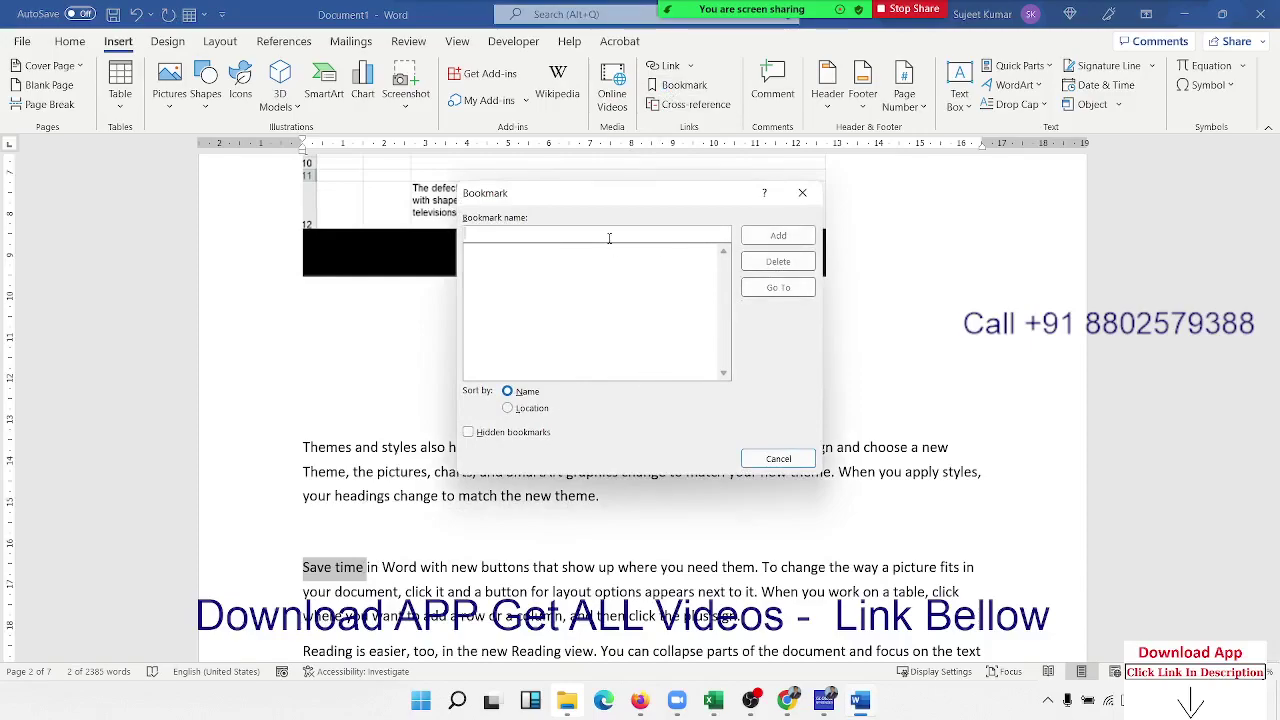
pyautogui.write('Save')
pyautogui.write(' t')
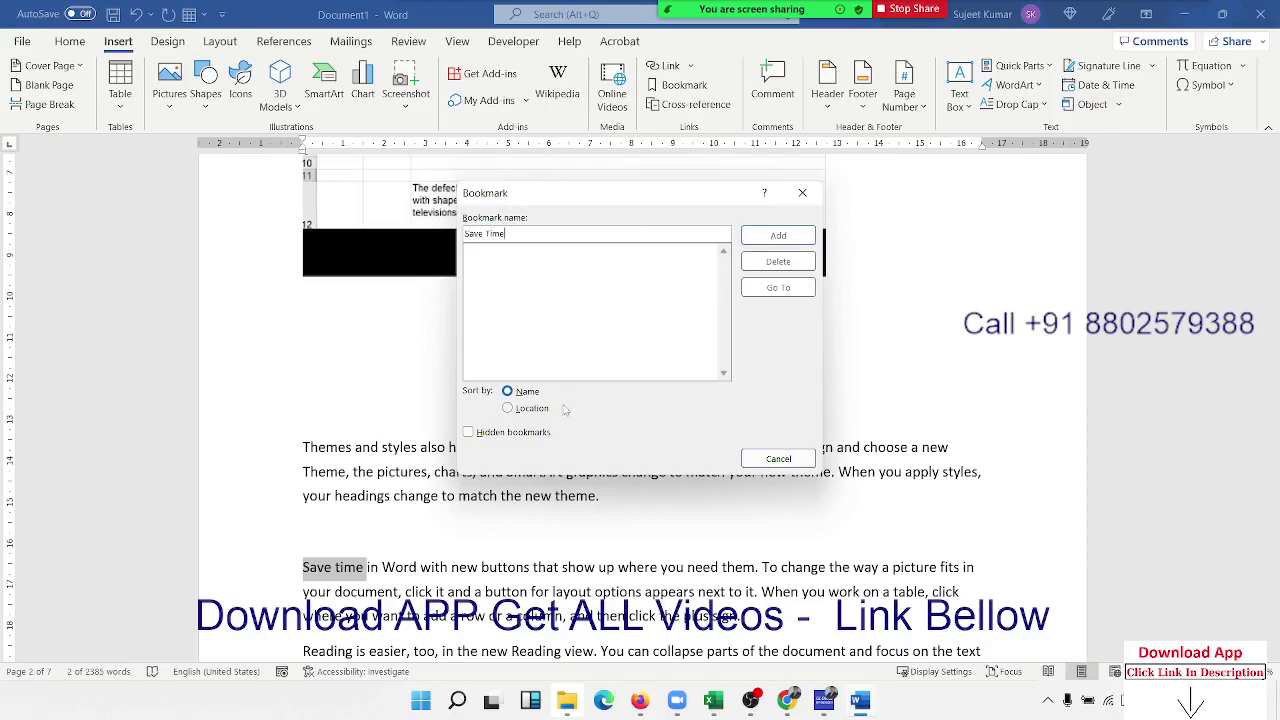
pyautogui.click(468, 432)
pyautogui.click(468, 432)
pyautogui.moveTo(695, 207); pyautogui.dragTo(679, 252)
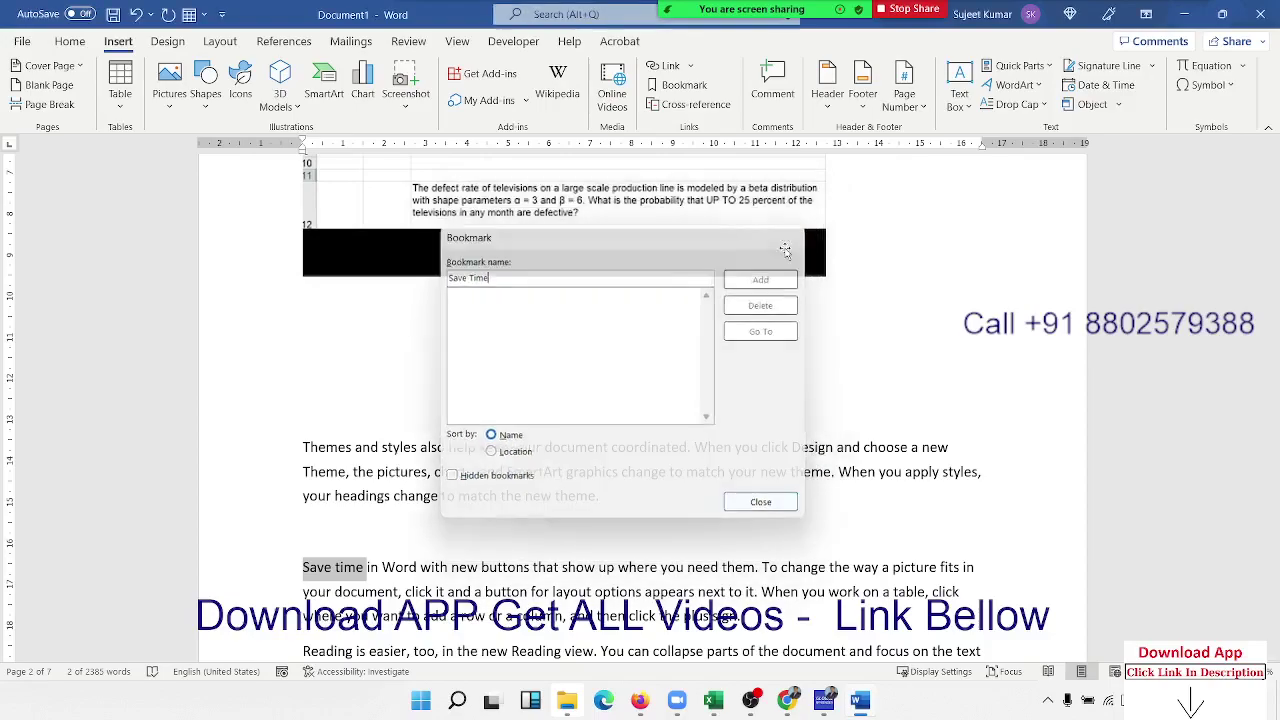
pyautogui.click(785, 248)
pyautogui.scroll(5, 679, 478)
# Save the document to 2022 (F:) under its suggested name 'Video provides a powerful way to help you prove your point'
pyautogui.scroll(-10, 679, 480)
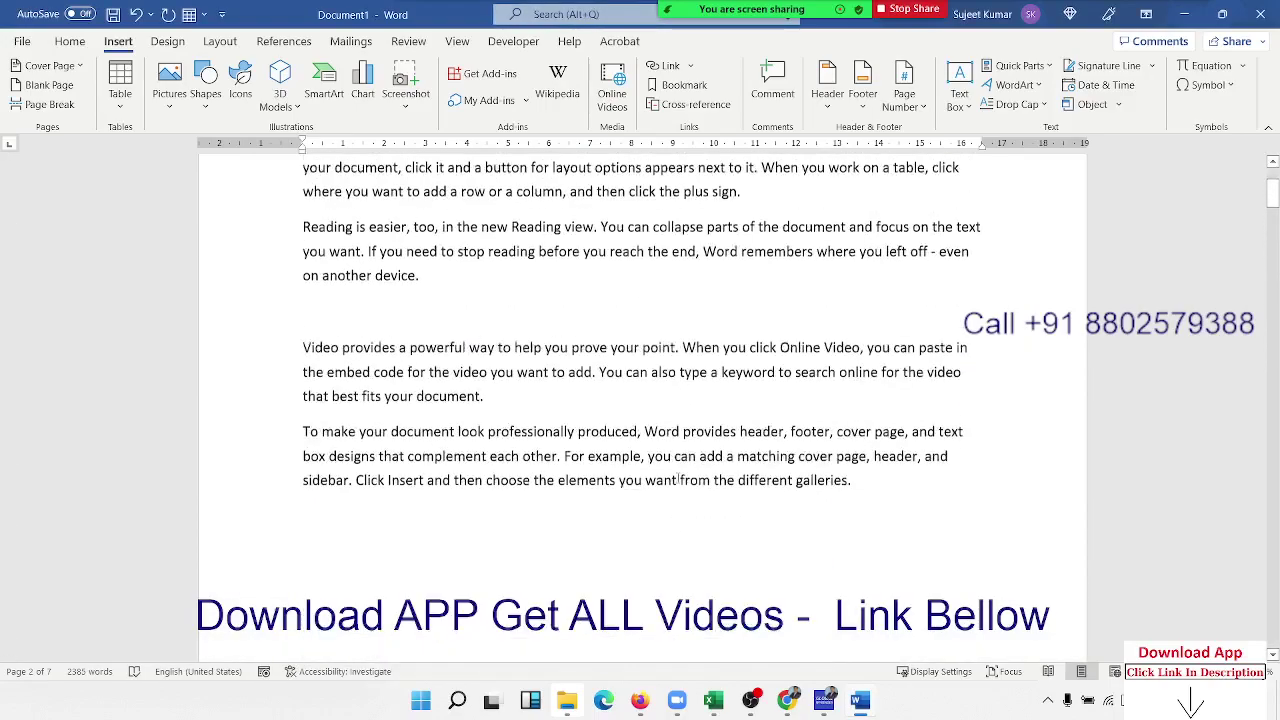
pyautogui.scroll(-2, 679, 482)
pyautogui.hotkey('ctrl', 's')
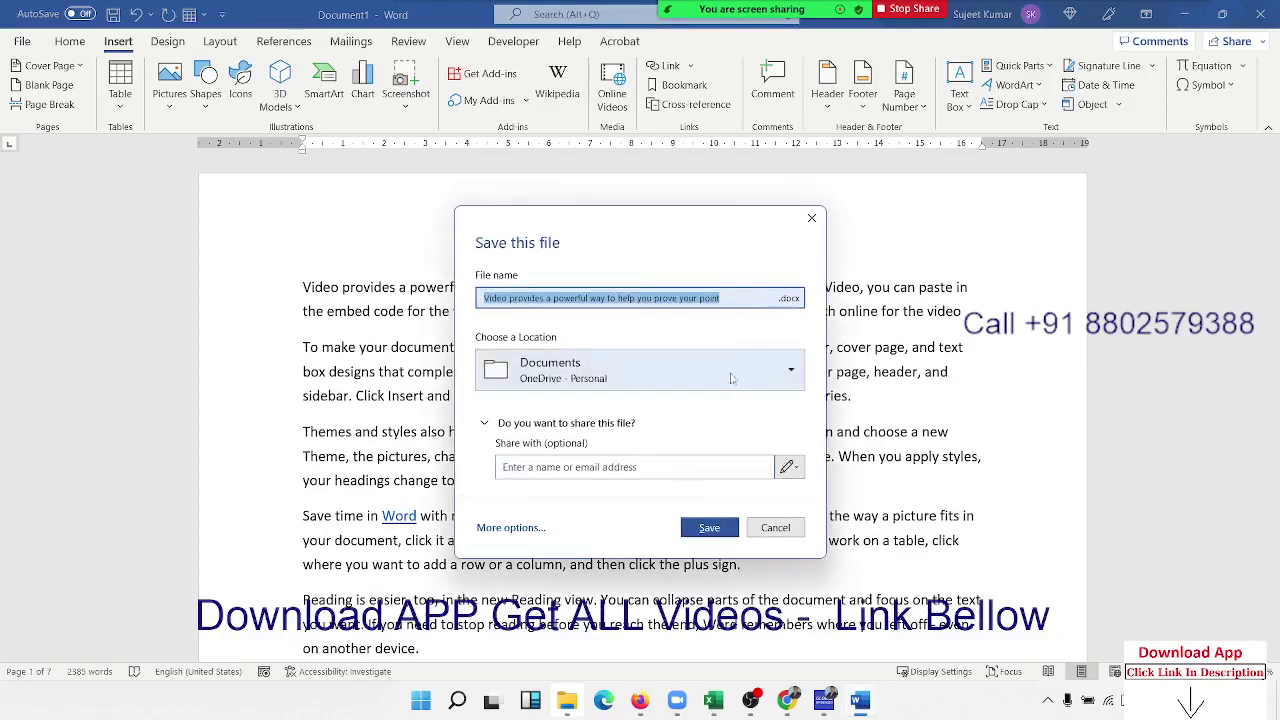
pyautogui.click(730, 378)
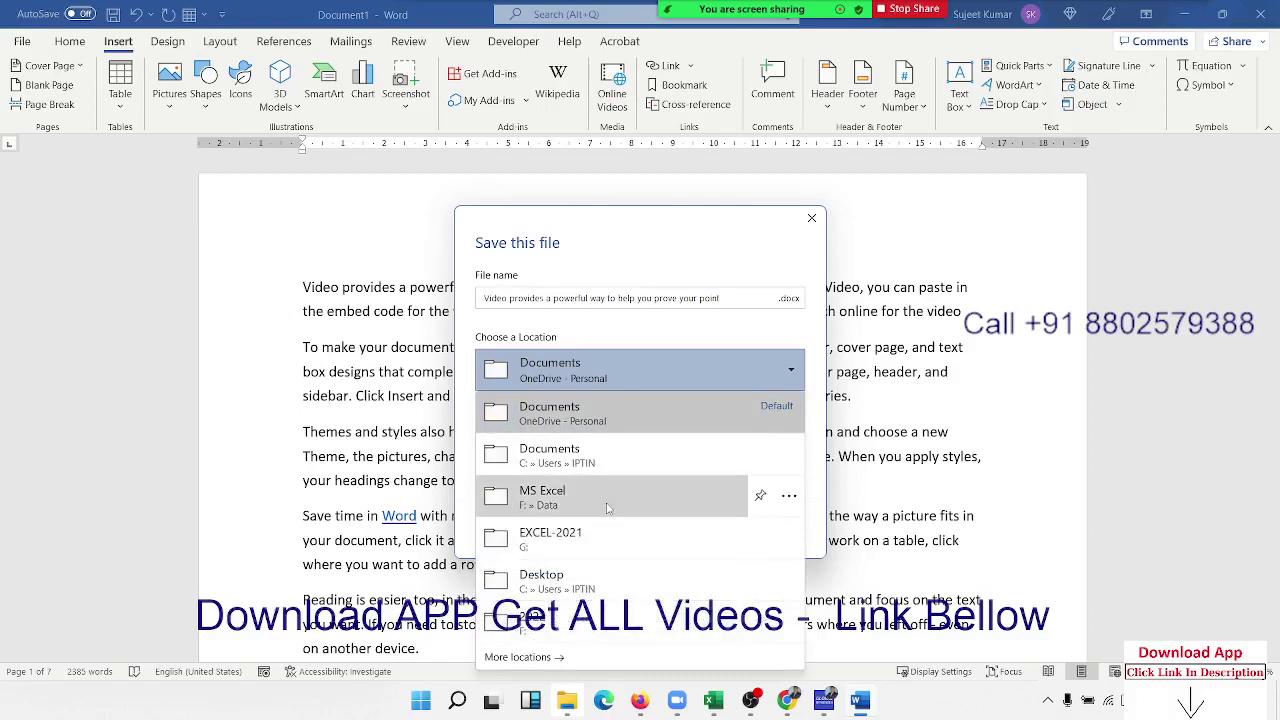
pyautogui.click(551, 627)
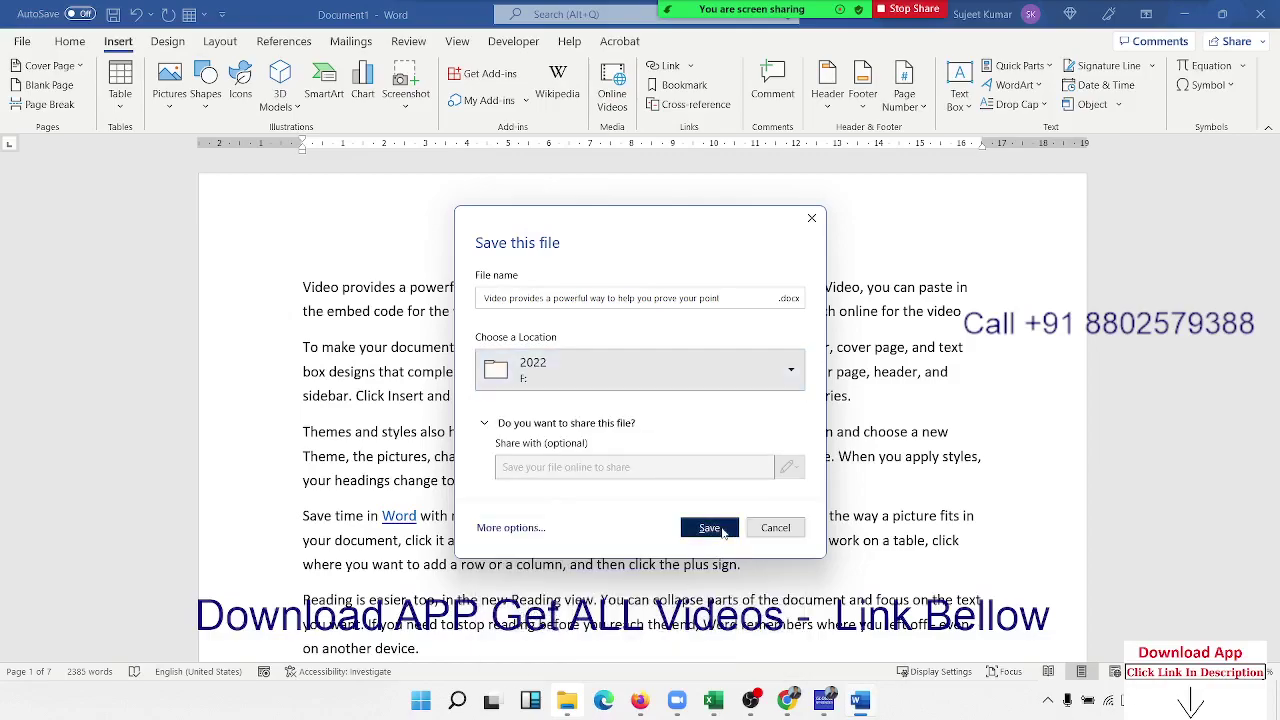
pyautogui.click(709, 527)
pyautogui.scroll(-1, 678, 425)
# Select the words 'Save time' and add a bookmark named Save_Time
pyautogui.scroll(-4, 678, 425)
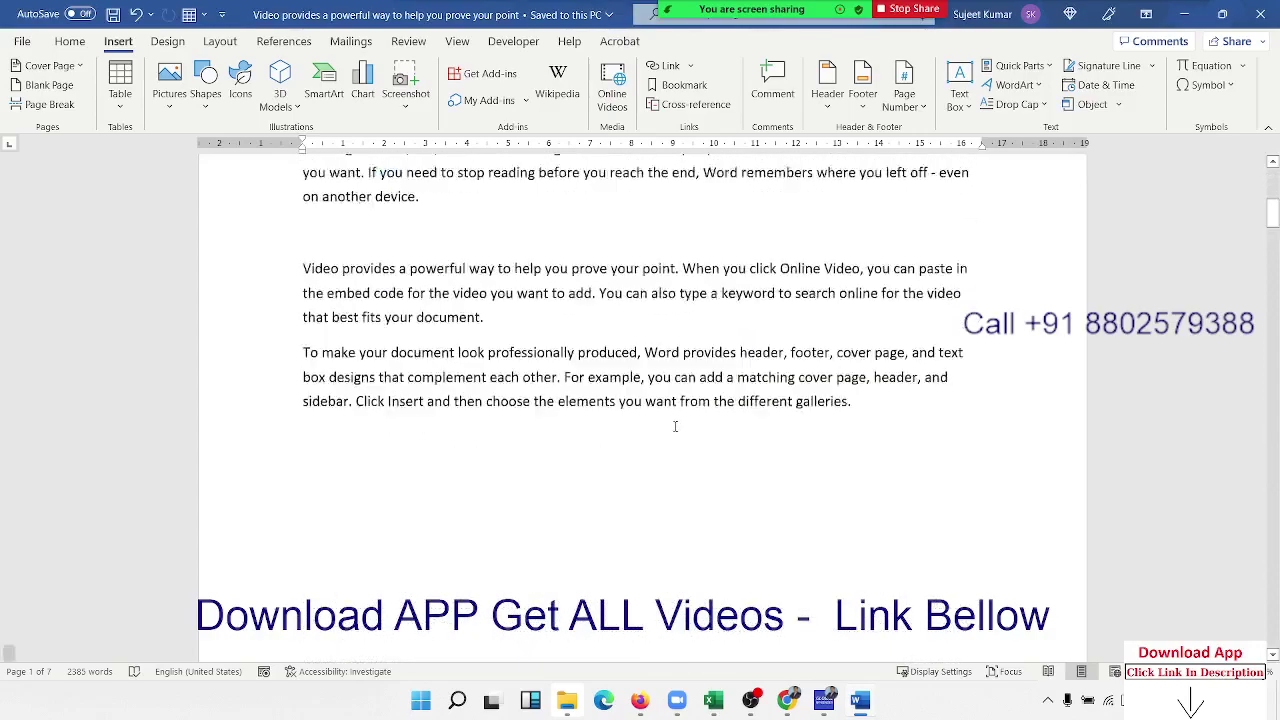
pyautogui.scroll(-4, 640, 425)
pyautogui.scroll(-3, 560, 425)
pyautogui.scroll(-3, 455, 425)
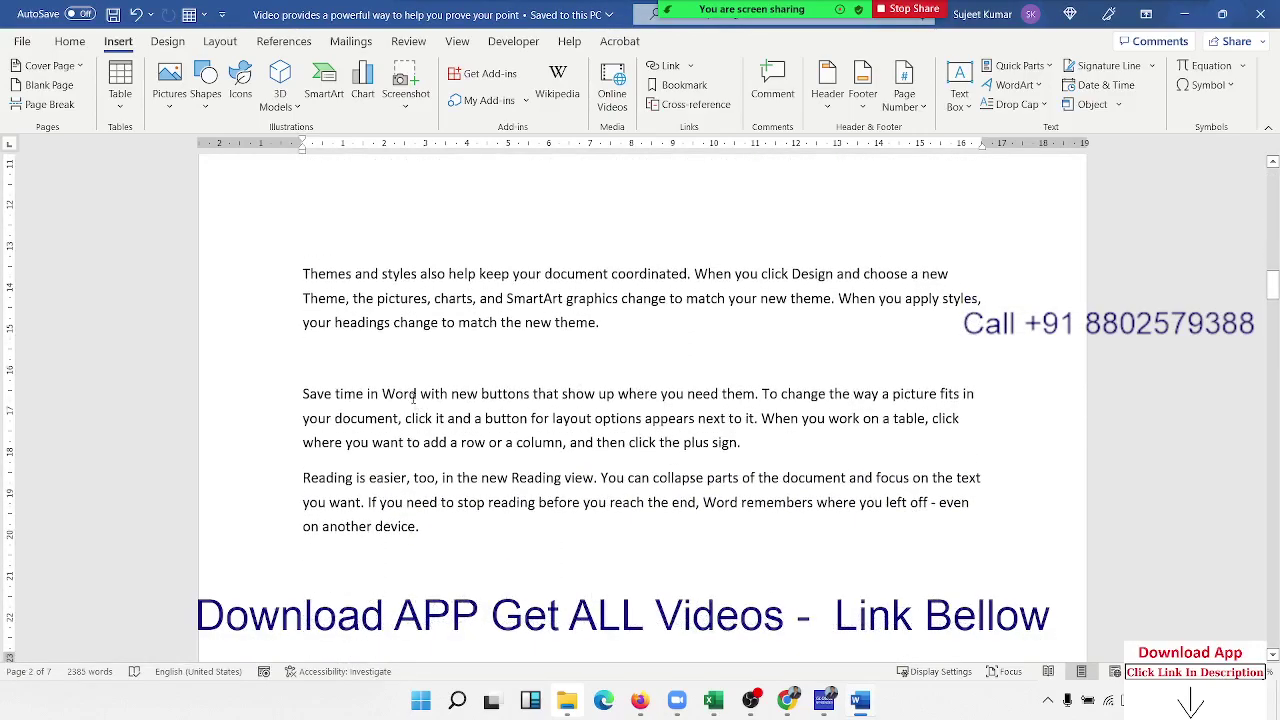
pyautogui.moveTo(365, 393); pyautogui.dragTo(302, 393)
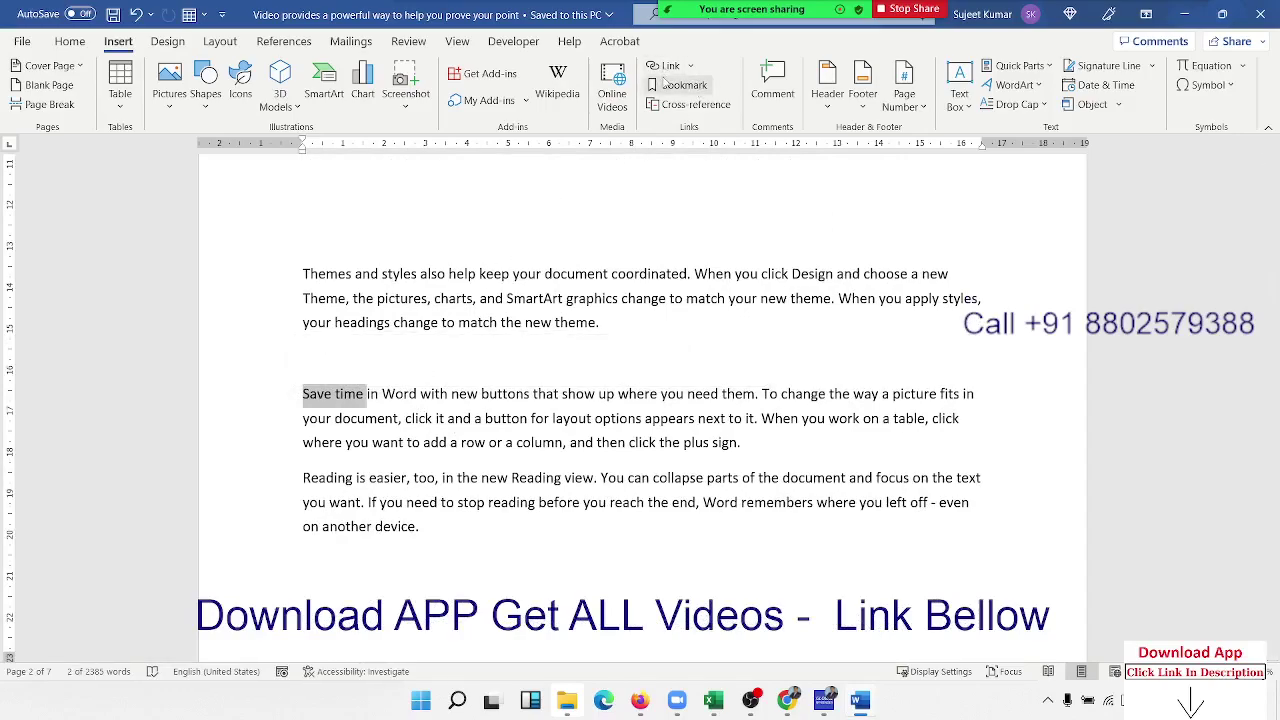
pyautogui.click(664, 86)
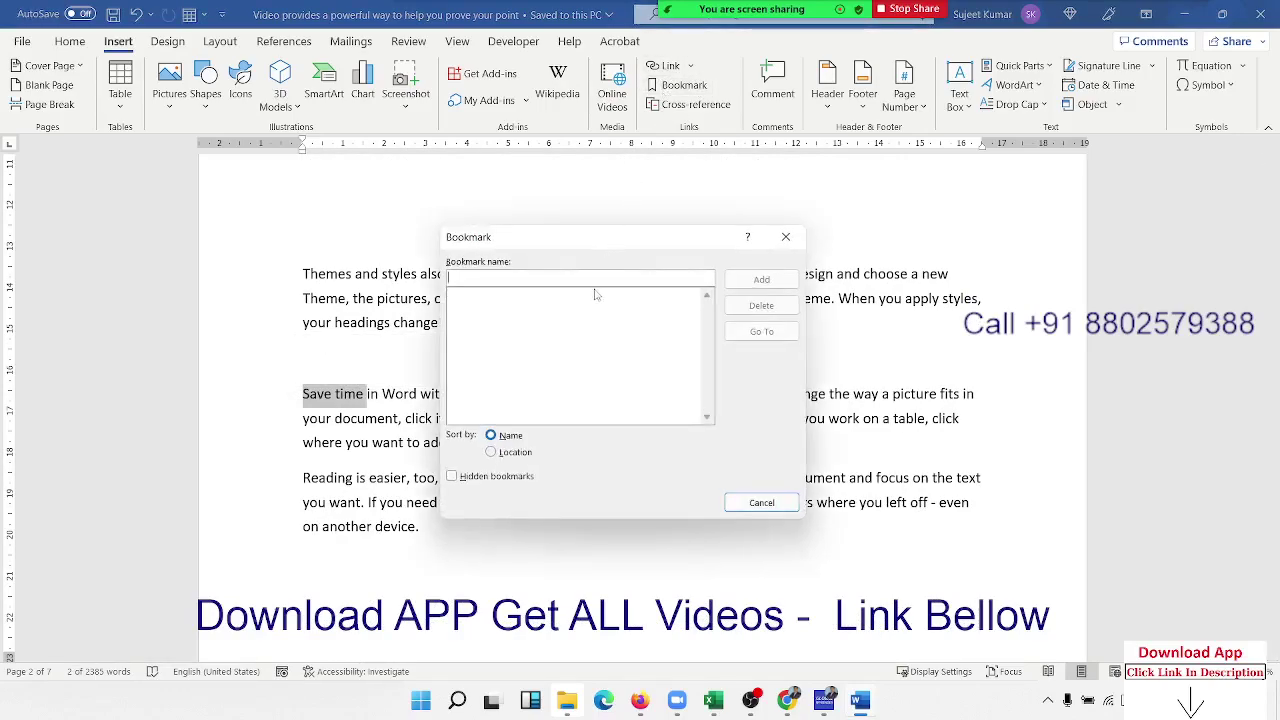
pyautogui.write('s')
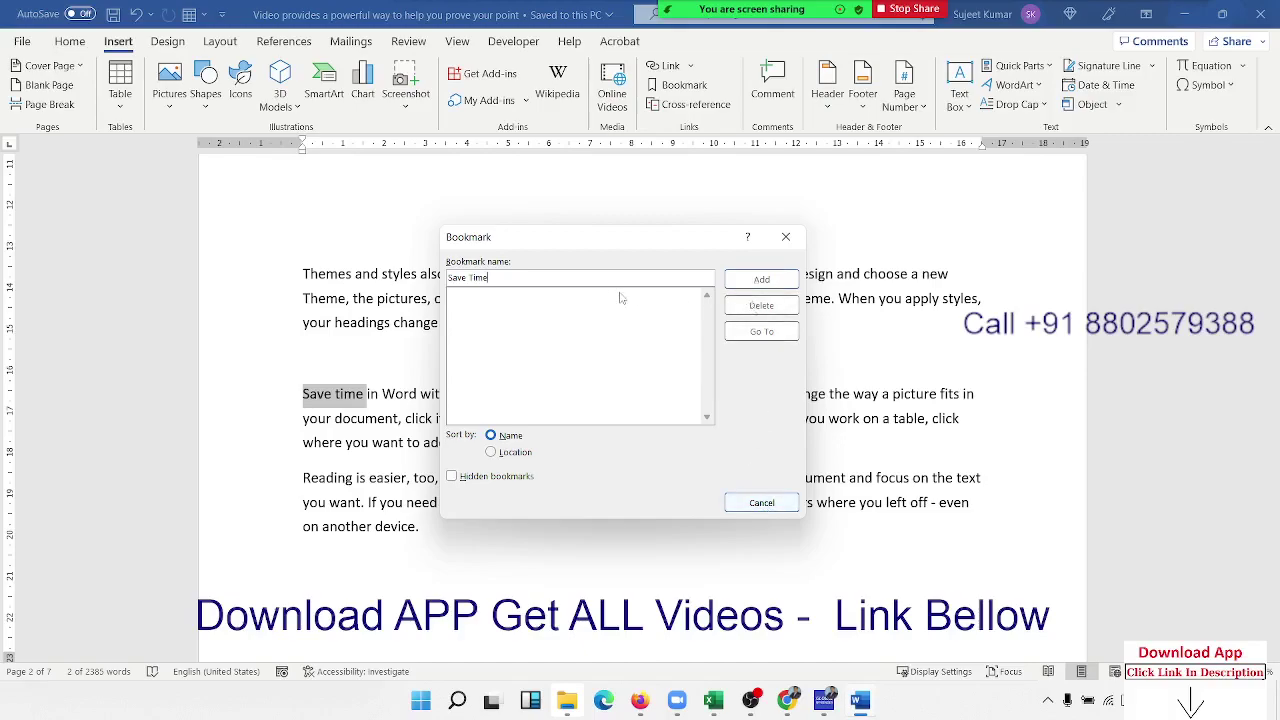
pyautogui.press('BackSpace')
pyautogui.press('BackSpace')
pyautogui.press('BackSpace')
pyautogui.press('BackSpace')
pyautogui.press('BackSpace')
pyautogui.click(762, 282)
# Go to the Save_Time bookmark from the Bookmark dialog to confirm it lands on 'Save time'
pyautogui.scroll(-5, 640, 342)
pyautogui.scroll(10, 640, 342)
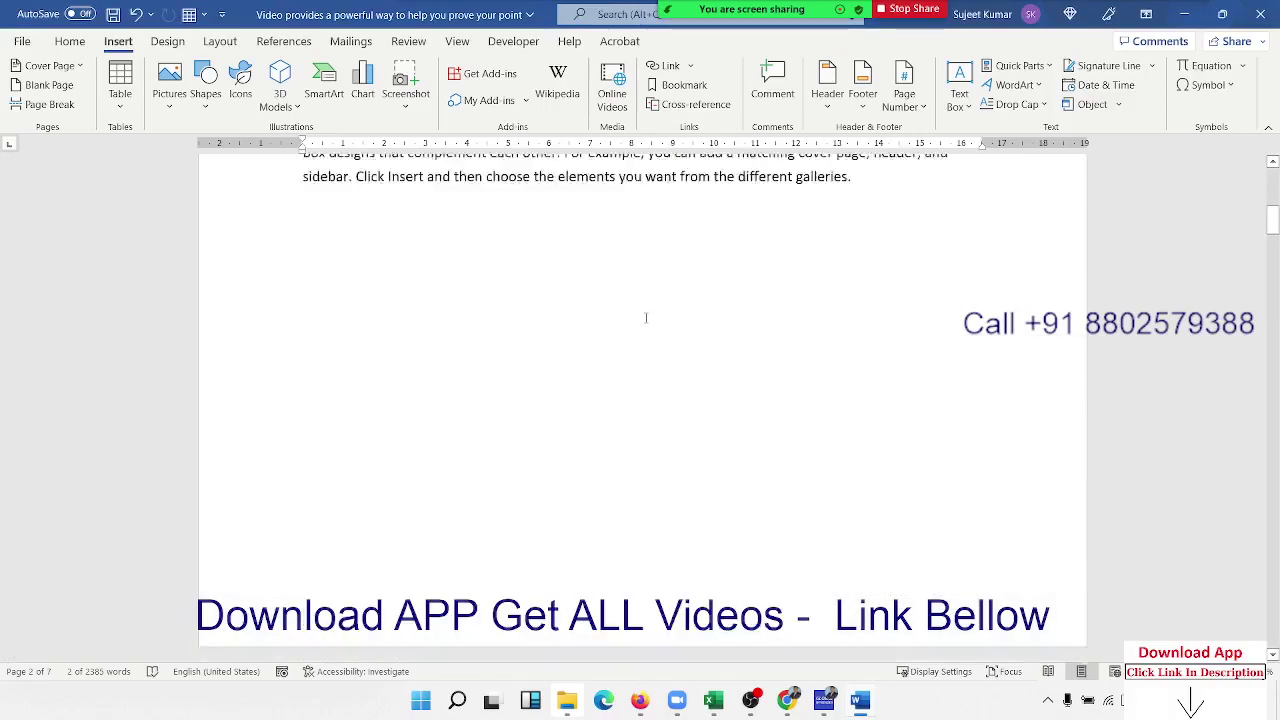
pyautogui.scroll(3, 646, 314)
pyautogui.scroll(1, 600, 290)
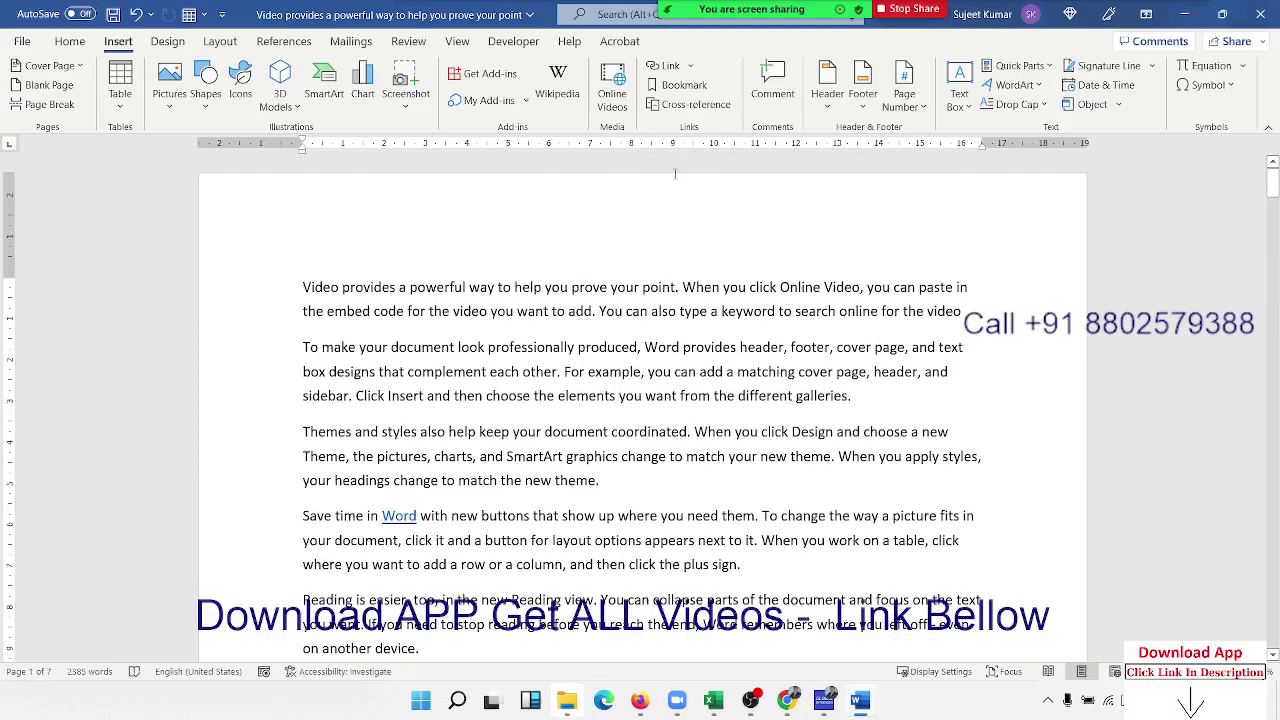
pyautogui.click(684, 86)
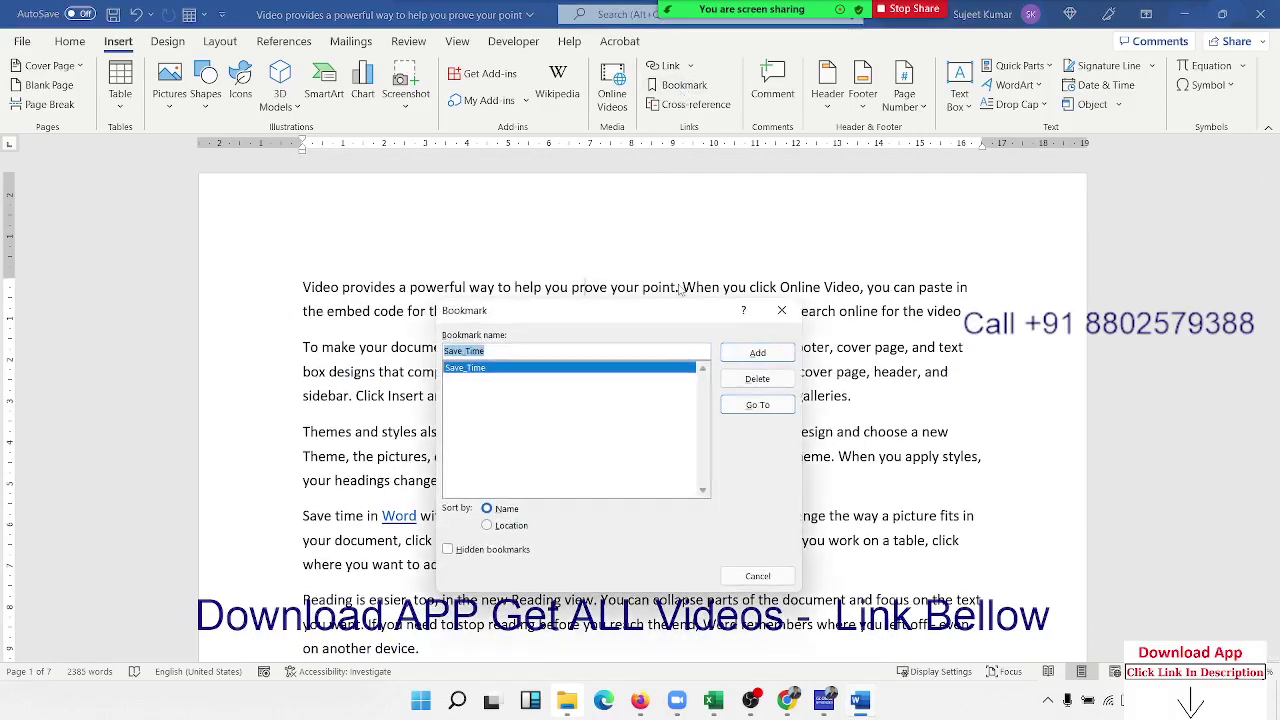
pyautogui.click(737, 411)
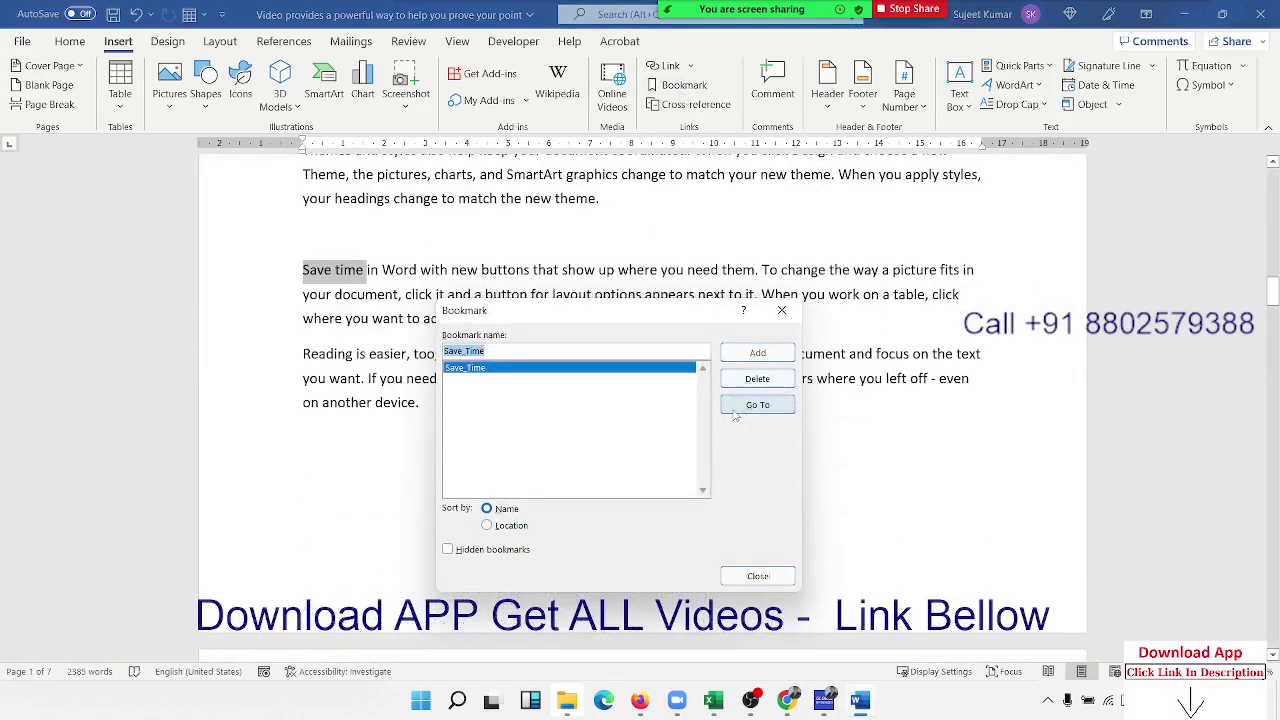
pyautogui.click(782, 310)
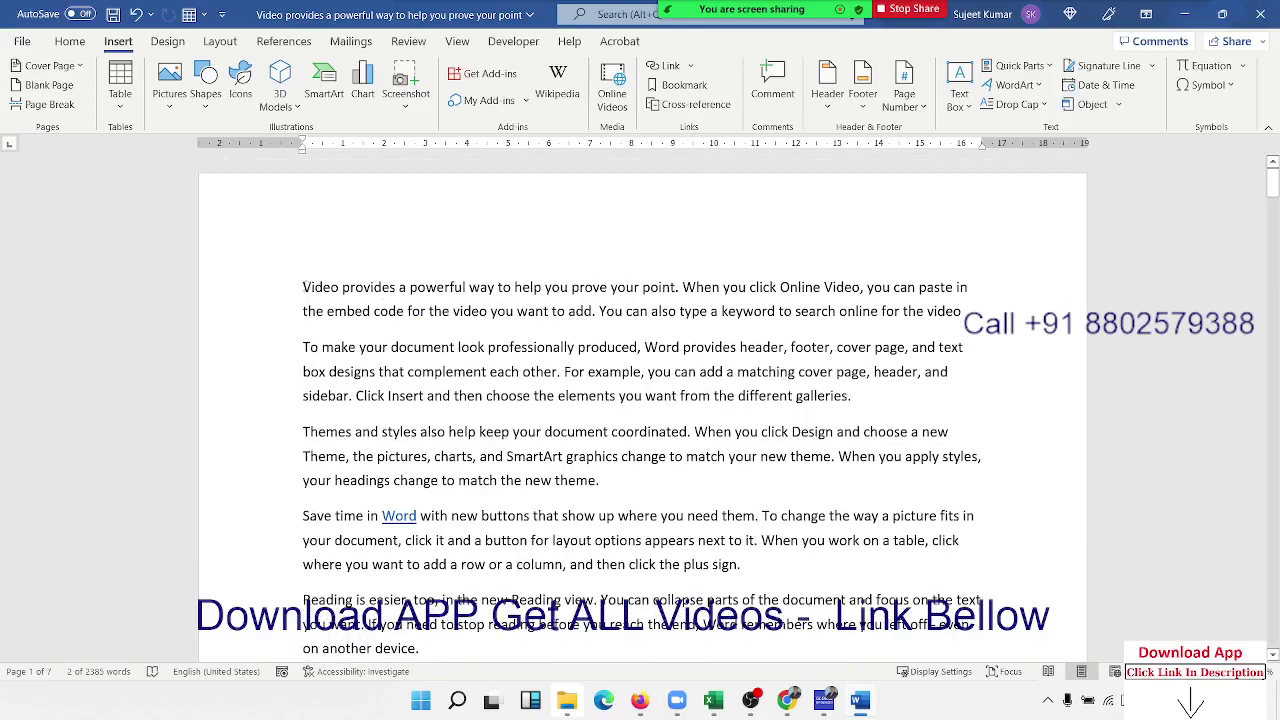
pyautogui.moveTo(302, 287); pyautogui.dragTo(340, 287)
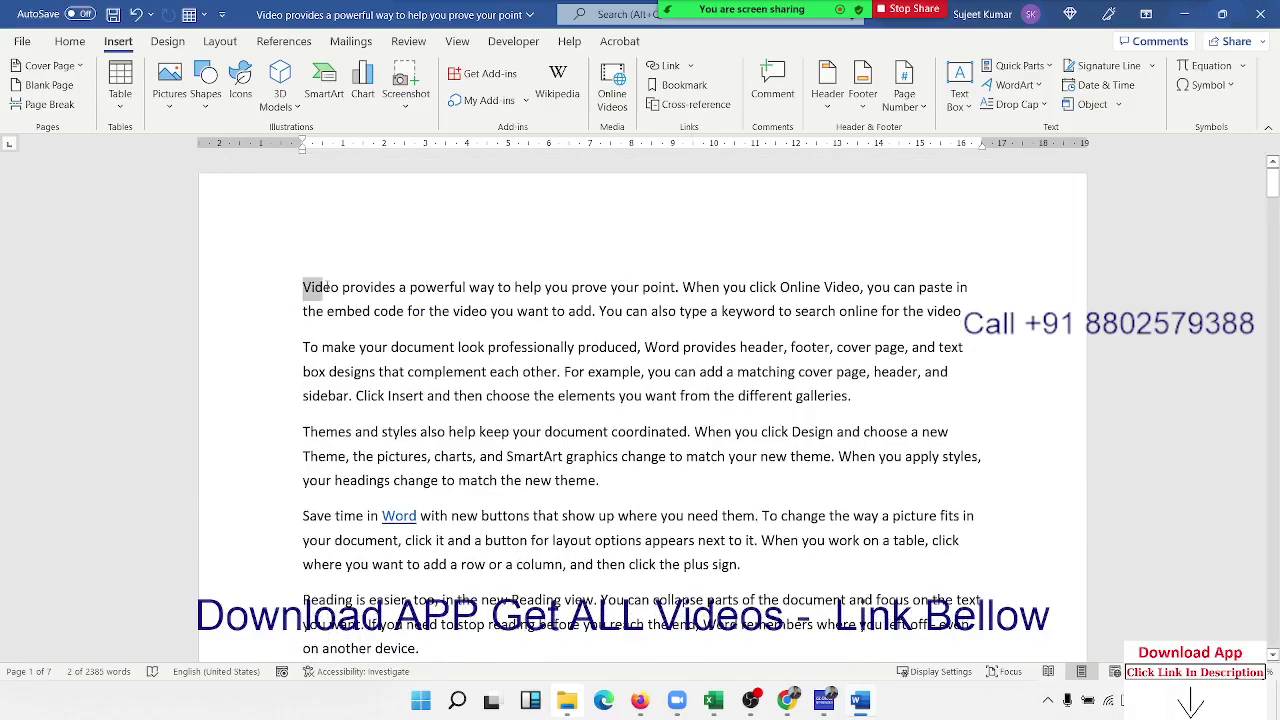
pyautogui.click(673, 104)
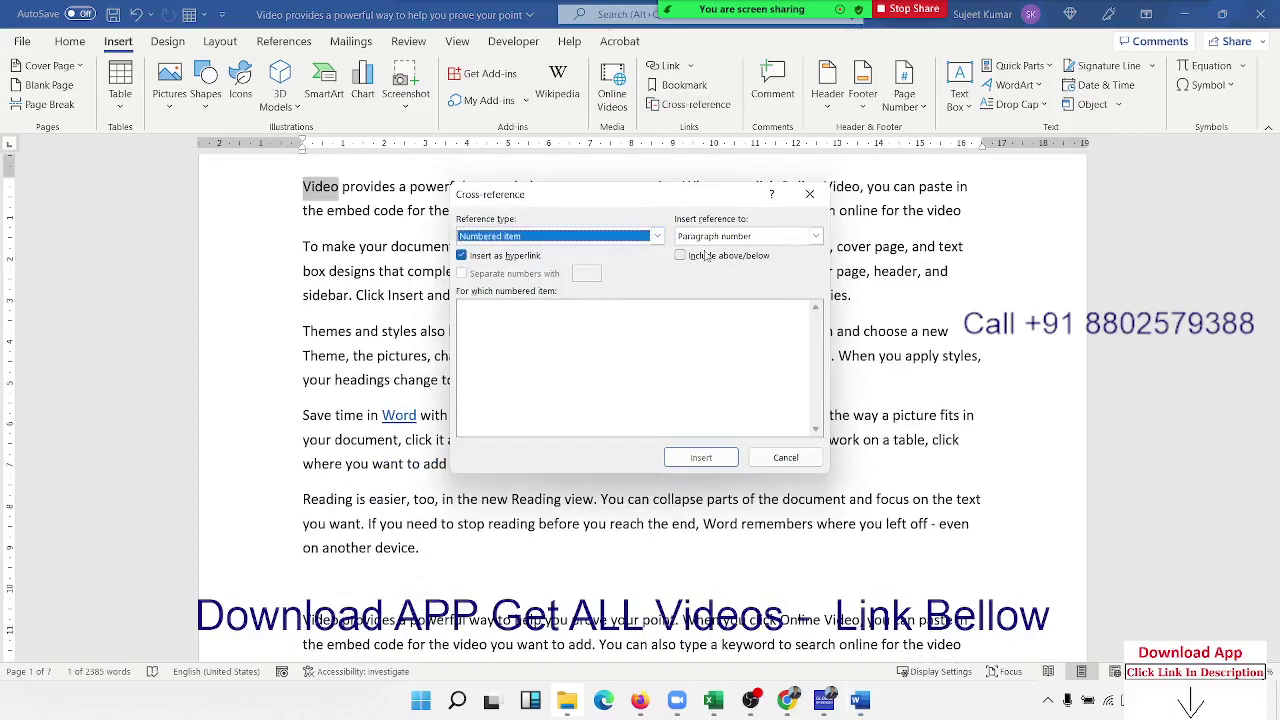
pyautogui.click(709, 238)
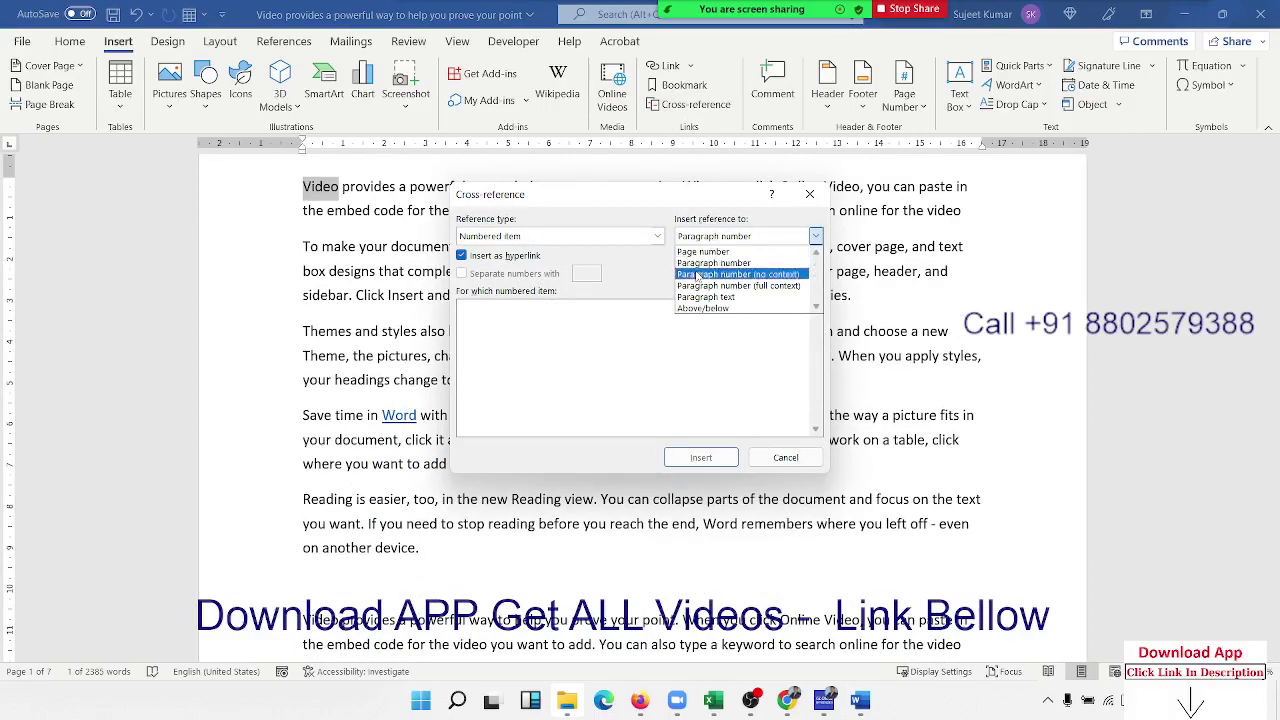
pyautogui.click(697, 264)
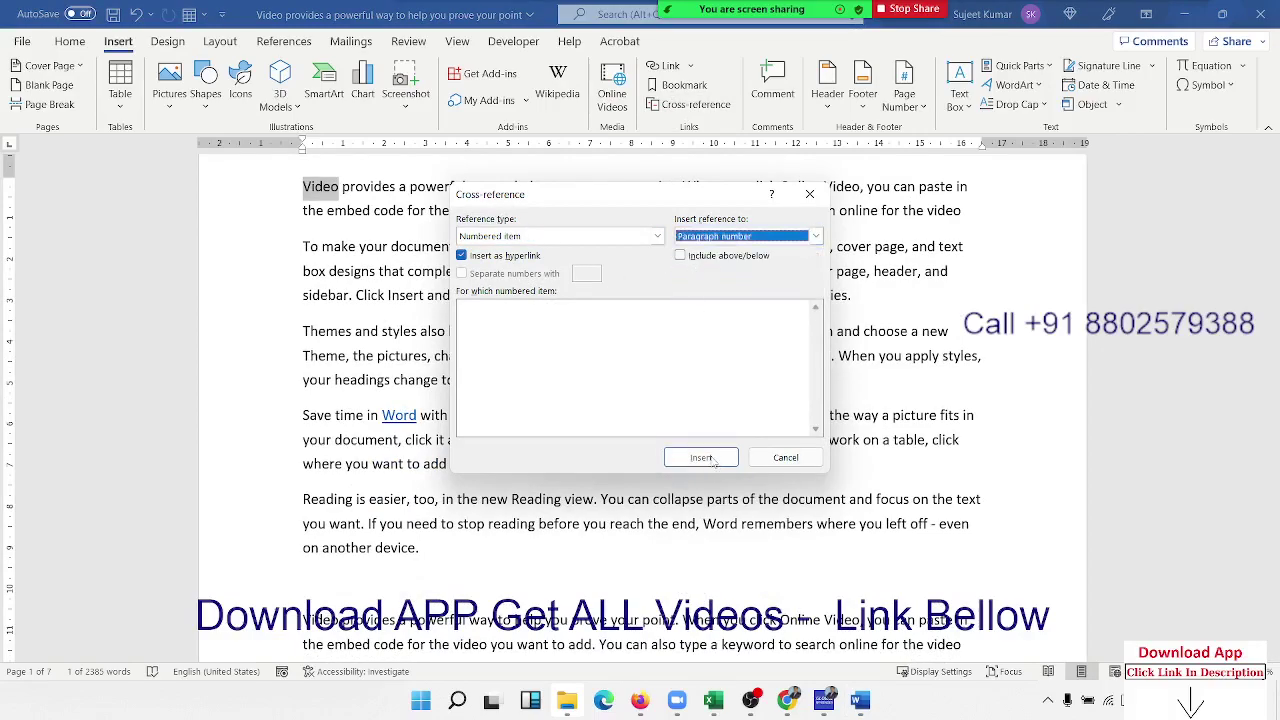
pyautogui.click(583, 236)
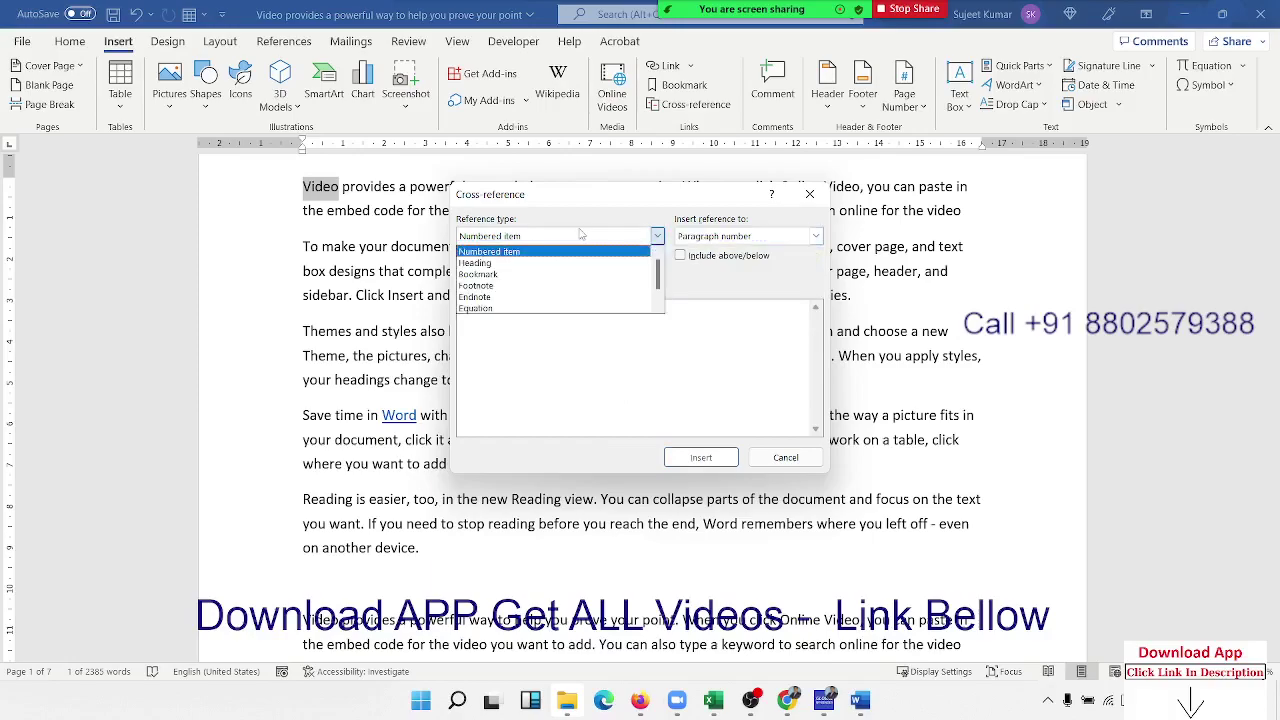
pyautogui.click(546, 262)
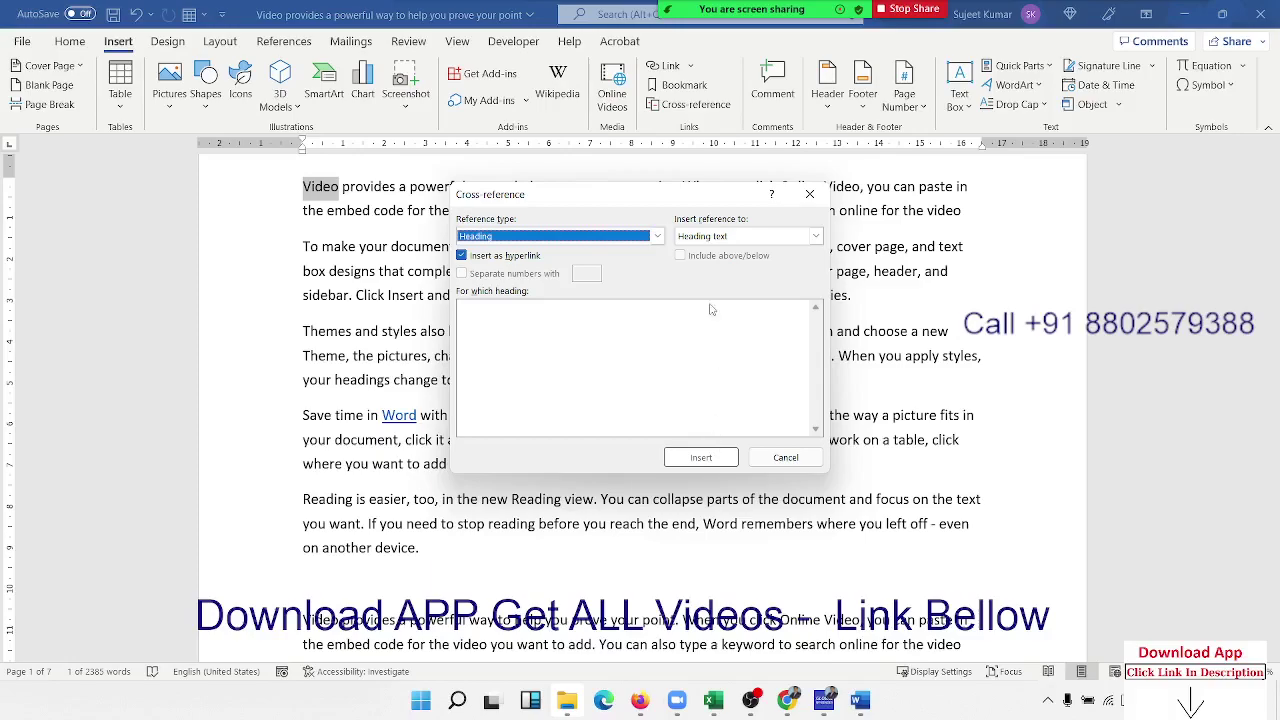
pyautogui.click(718, 240)
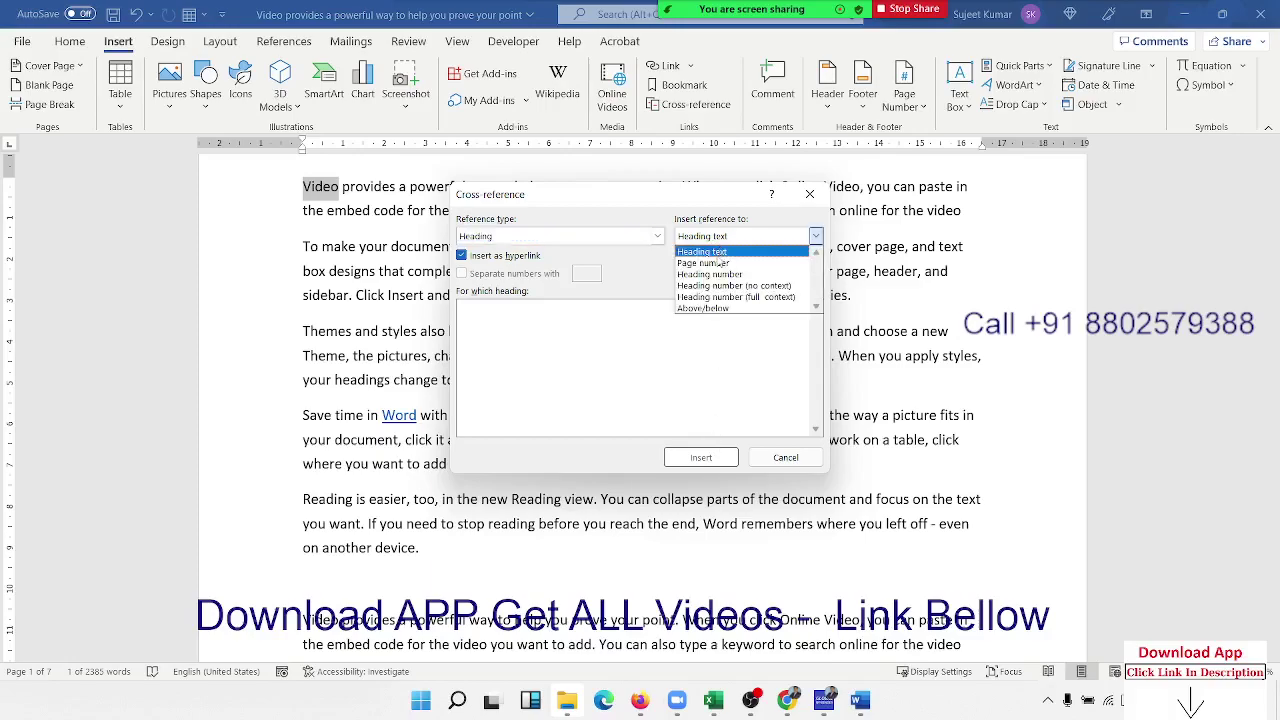
pyautogui.click(716, 263)
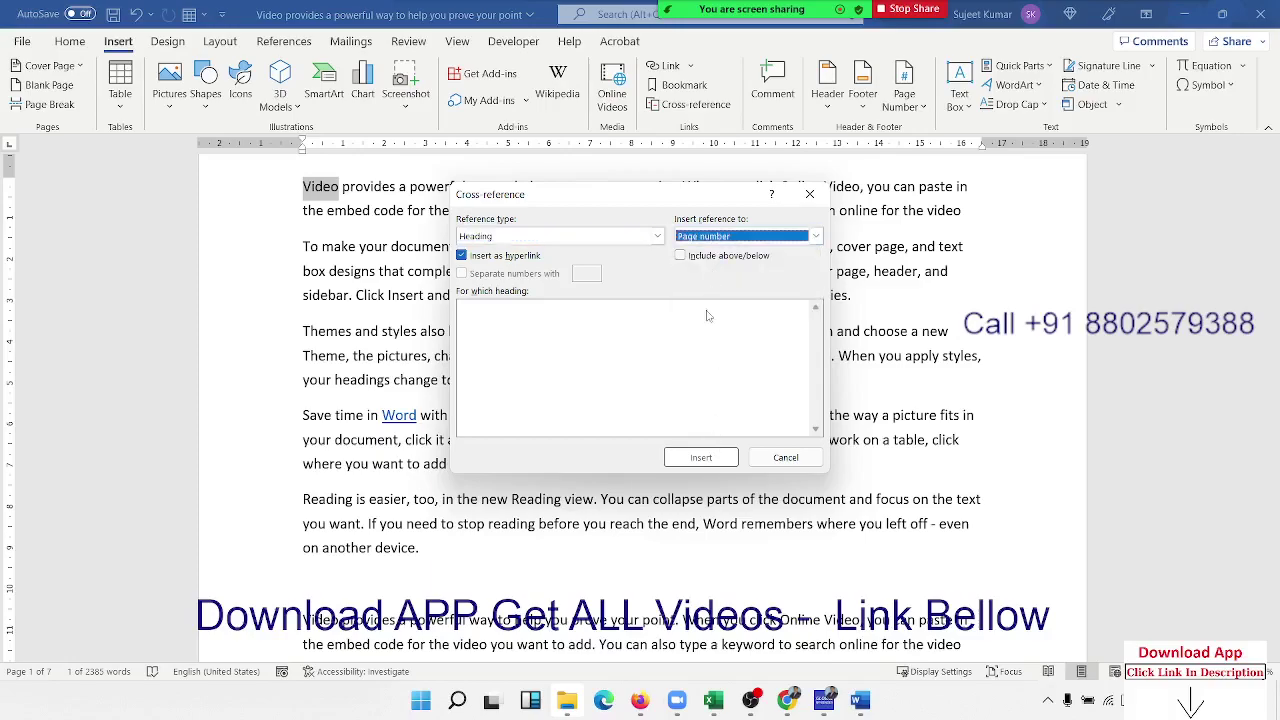
pyautogui.click(792, 459)
pyautogui.click(694, 247)
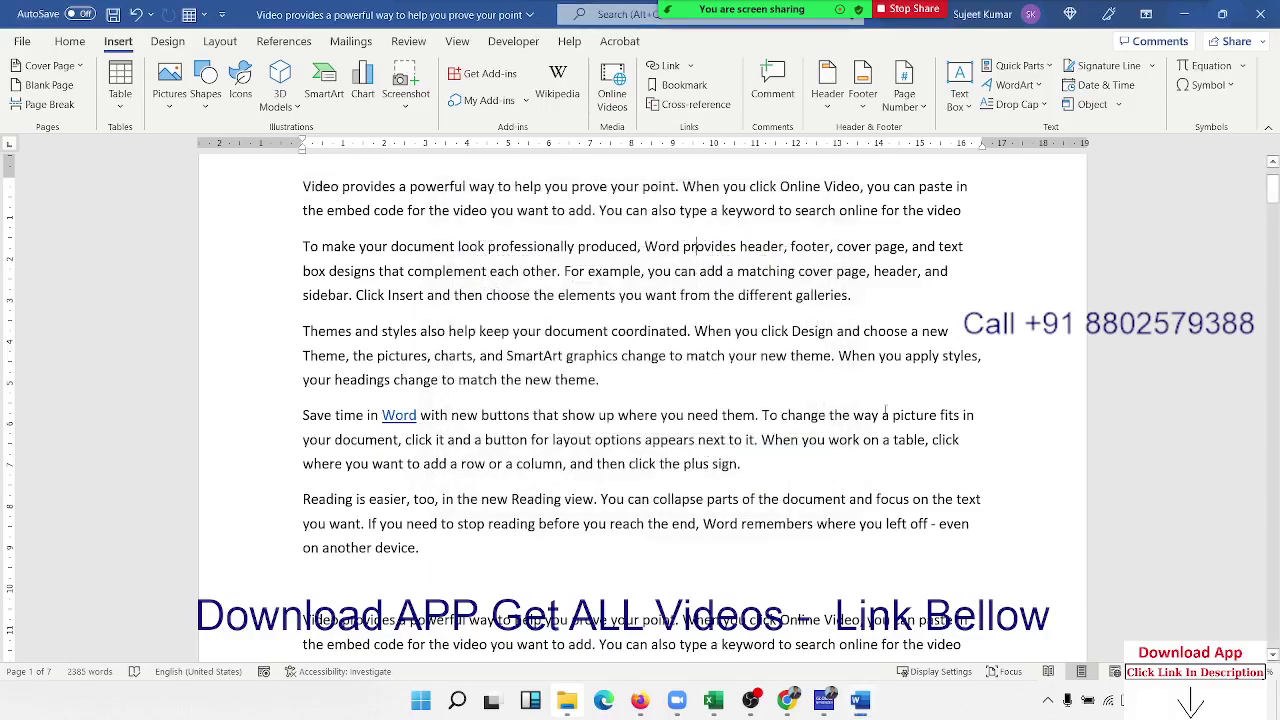
pyautogui.scroll(2, 885, 410)
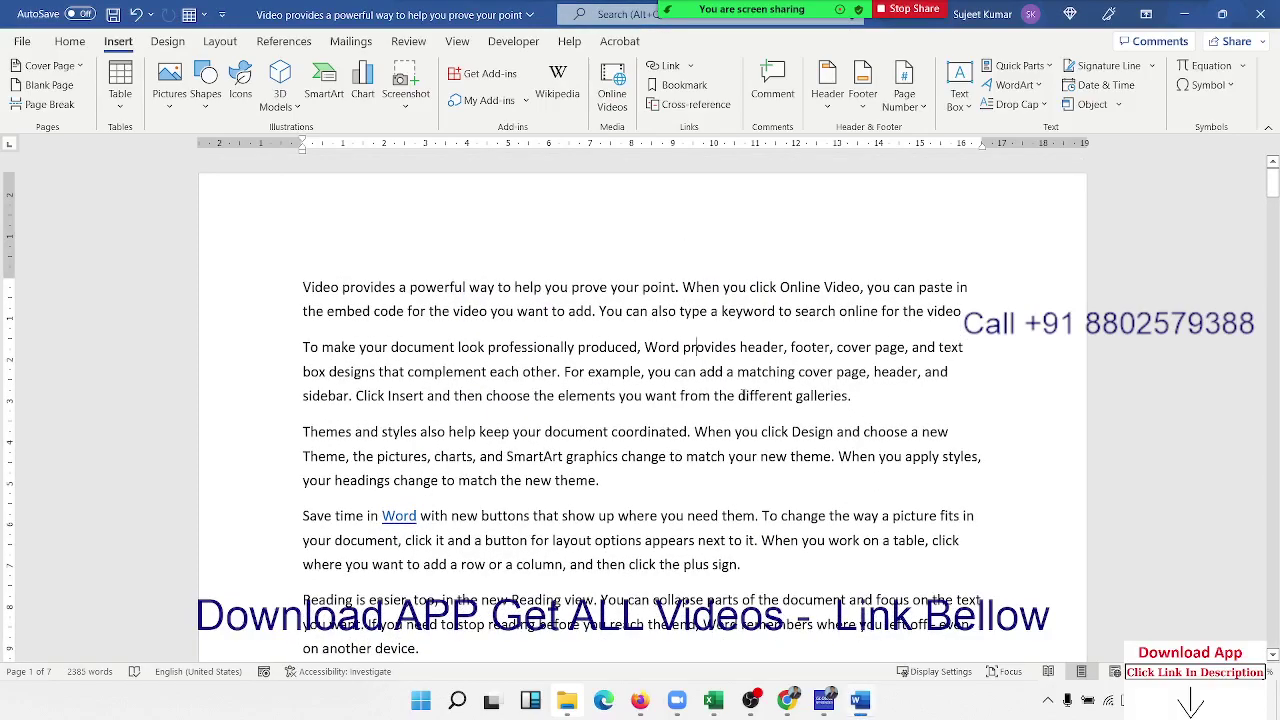
pyautogui.moveTo(738, 395); pyautogui.dragTo(849, 396)
pyautogui.hotkey('ctrl', 'shift', 'Left')
pyautogui.hotkey('ctrl', 'shift', 'Left')
pyautogui.hotkey('ctrl', 'shift', 'Left')
pyautogui.hotkey('ctrl', 'alt', 'm')
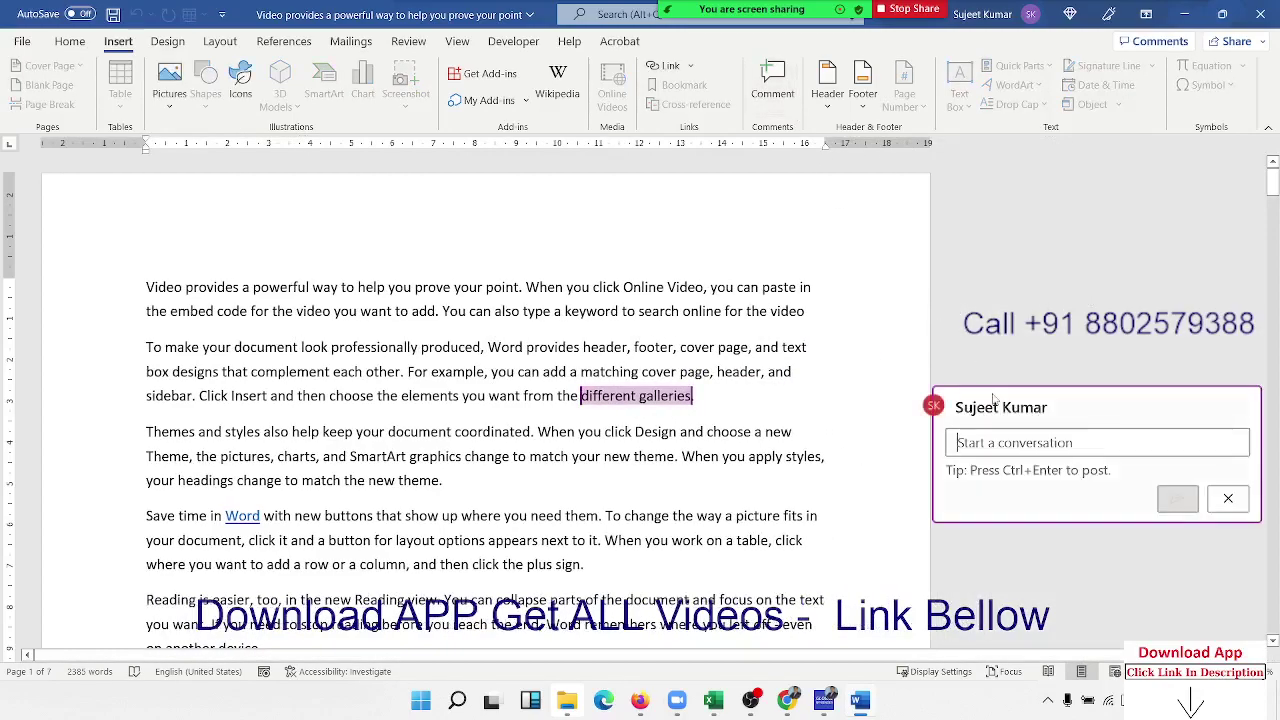
pyautogui.write('Tis ')
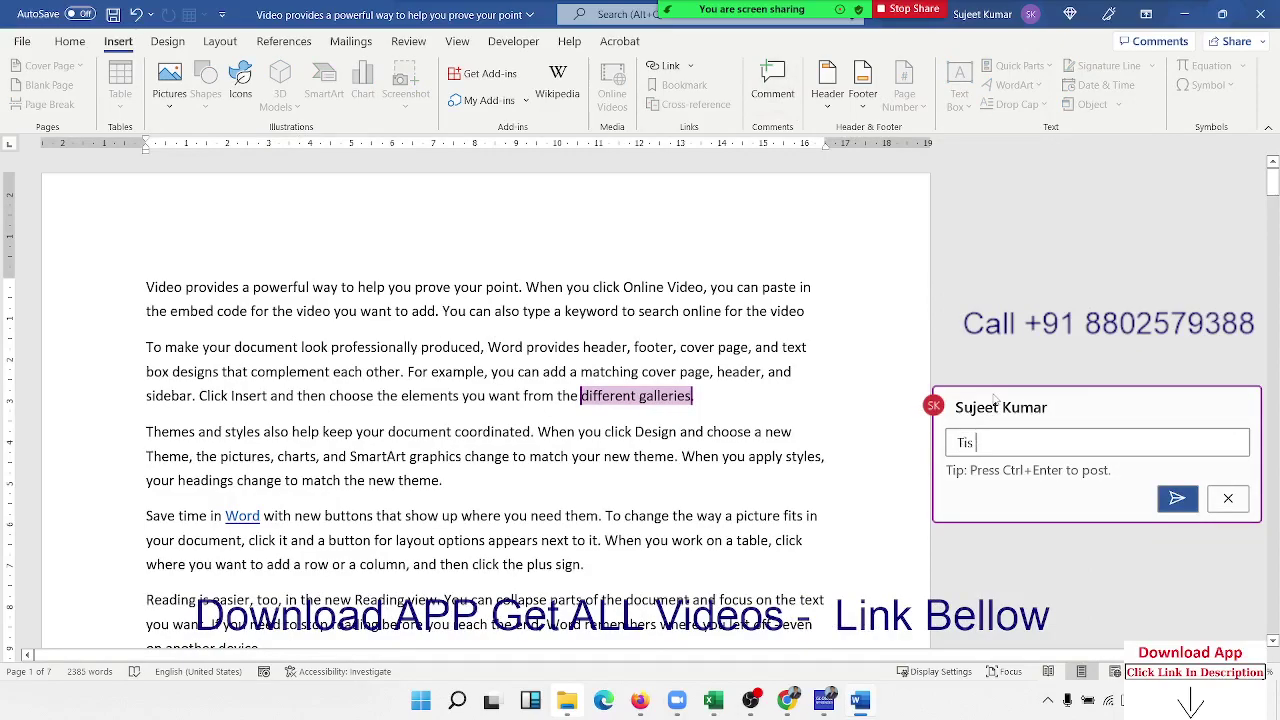
pyautogui.write('h')
pyautogui.write('is New Fe')
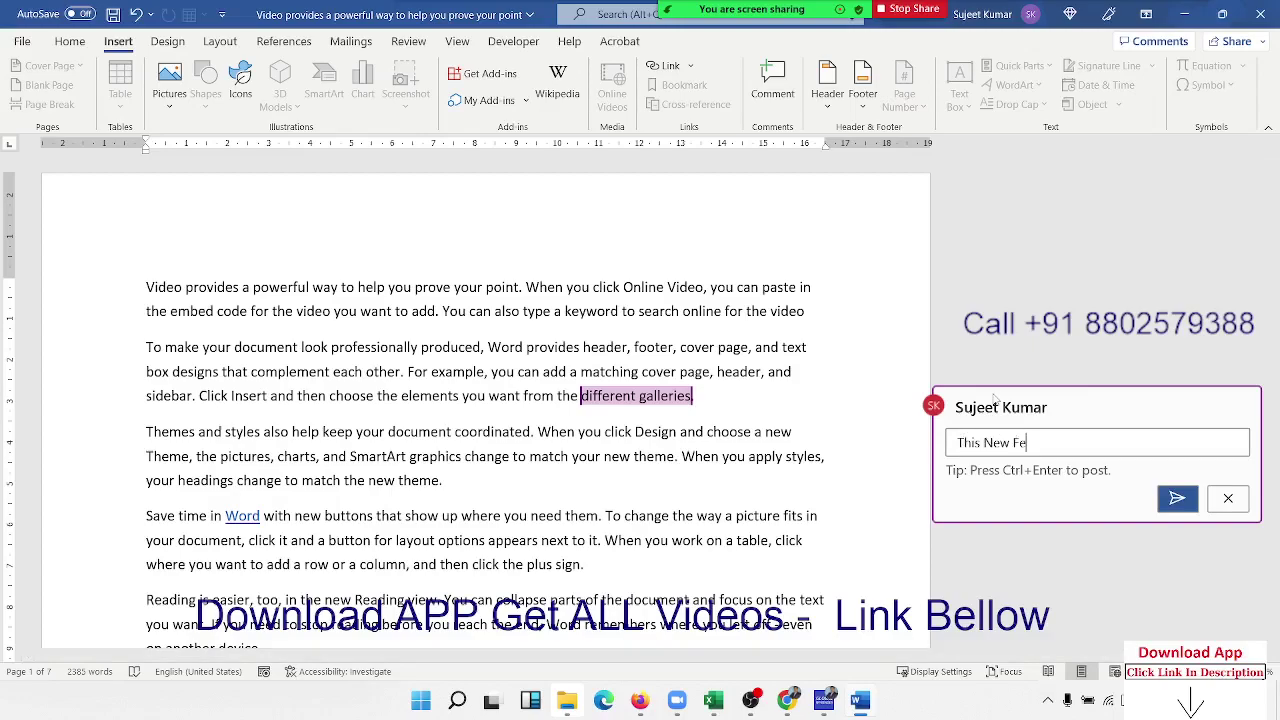
pyautogui.write('tures')
pyautogui.click(1178, 500)
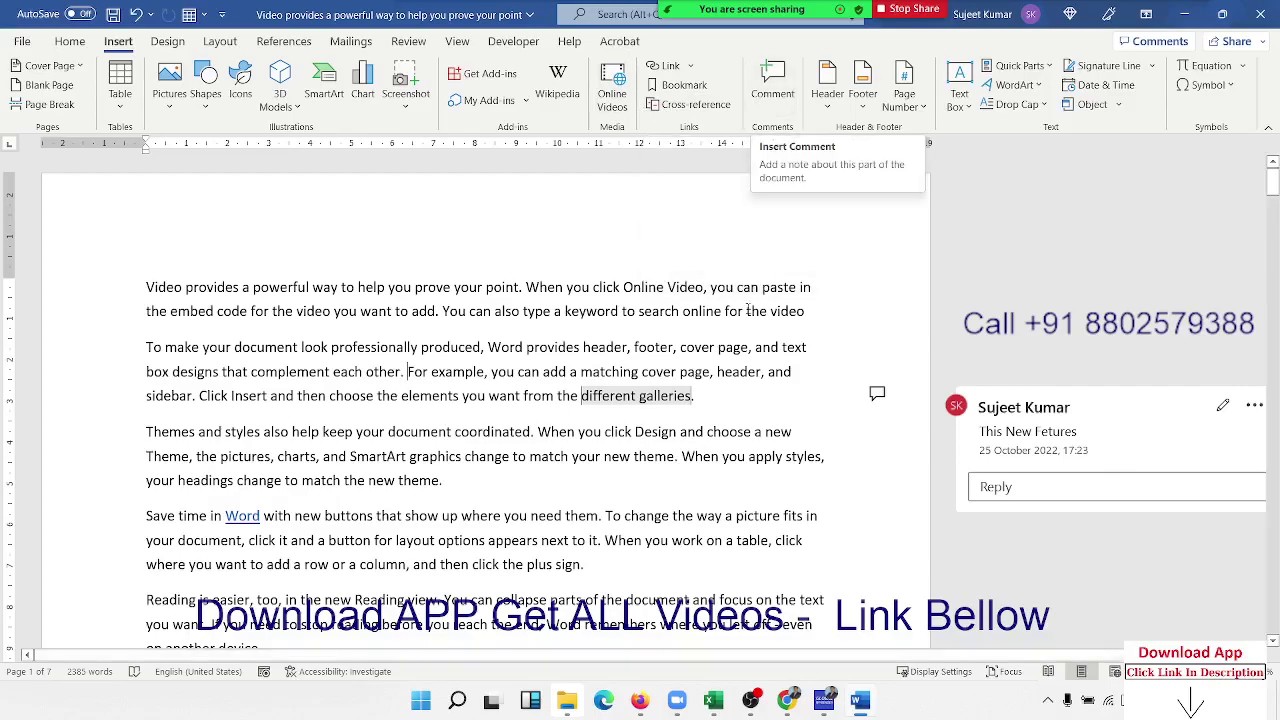
pyautogui.click(1253, 405)
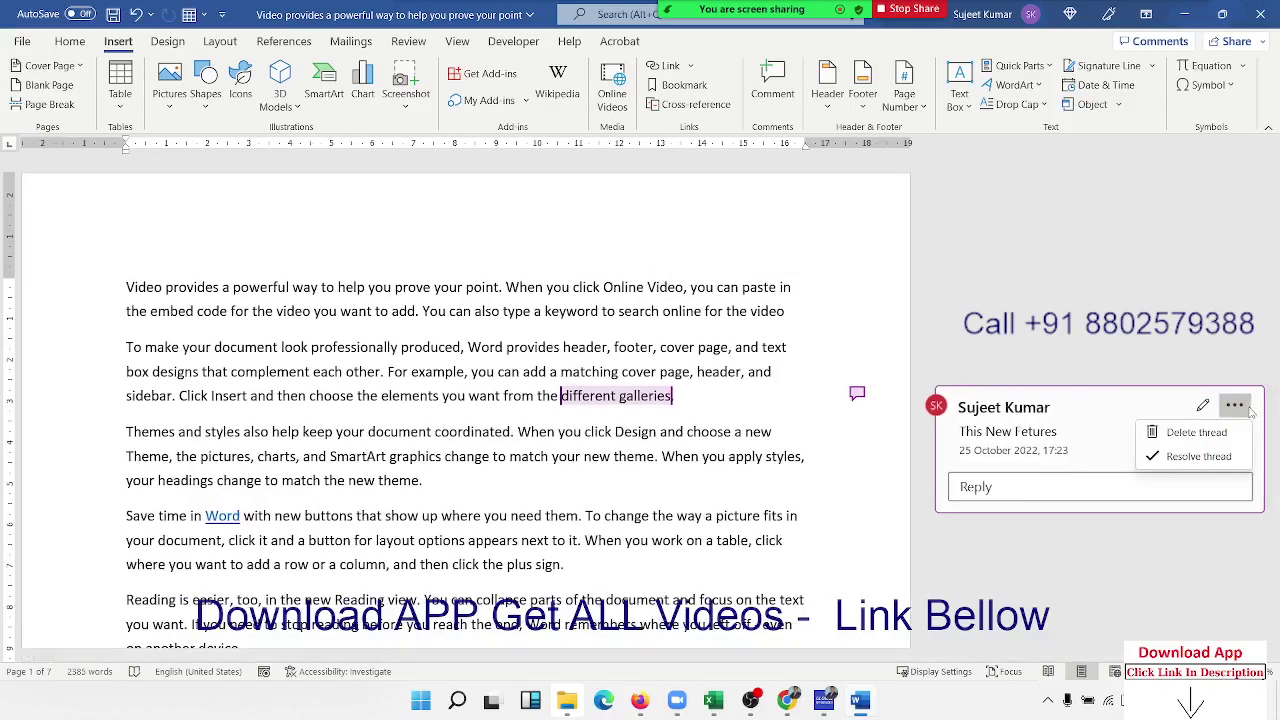
pyautogui.click(1199, 457)
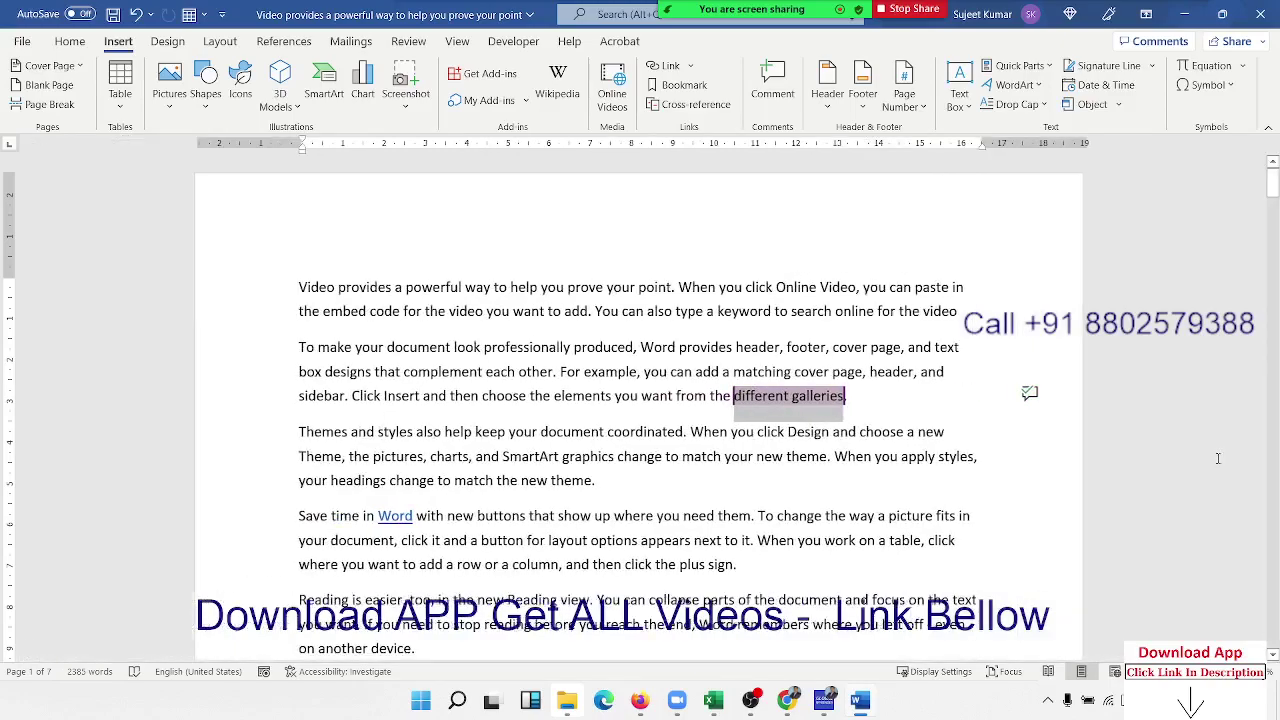
pyautogui.click(1034, 394)
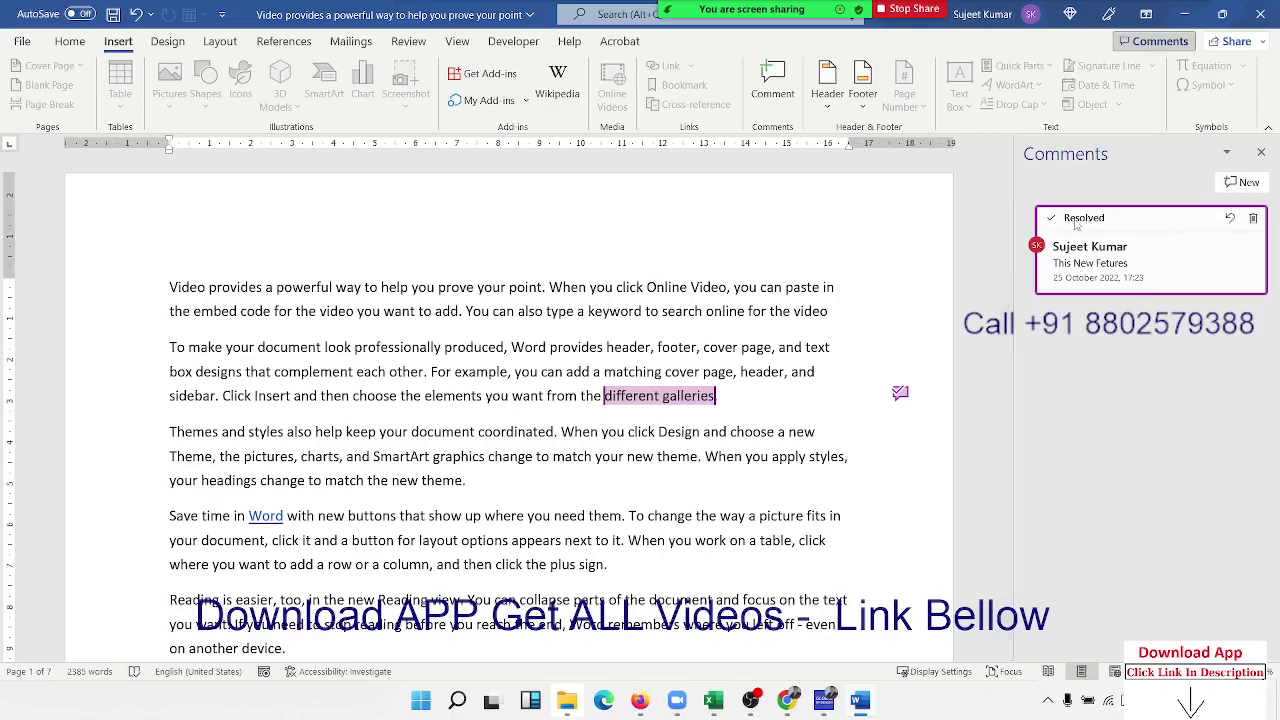
pyautogui.click(1261, 152)
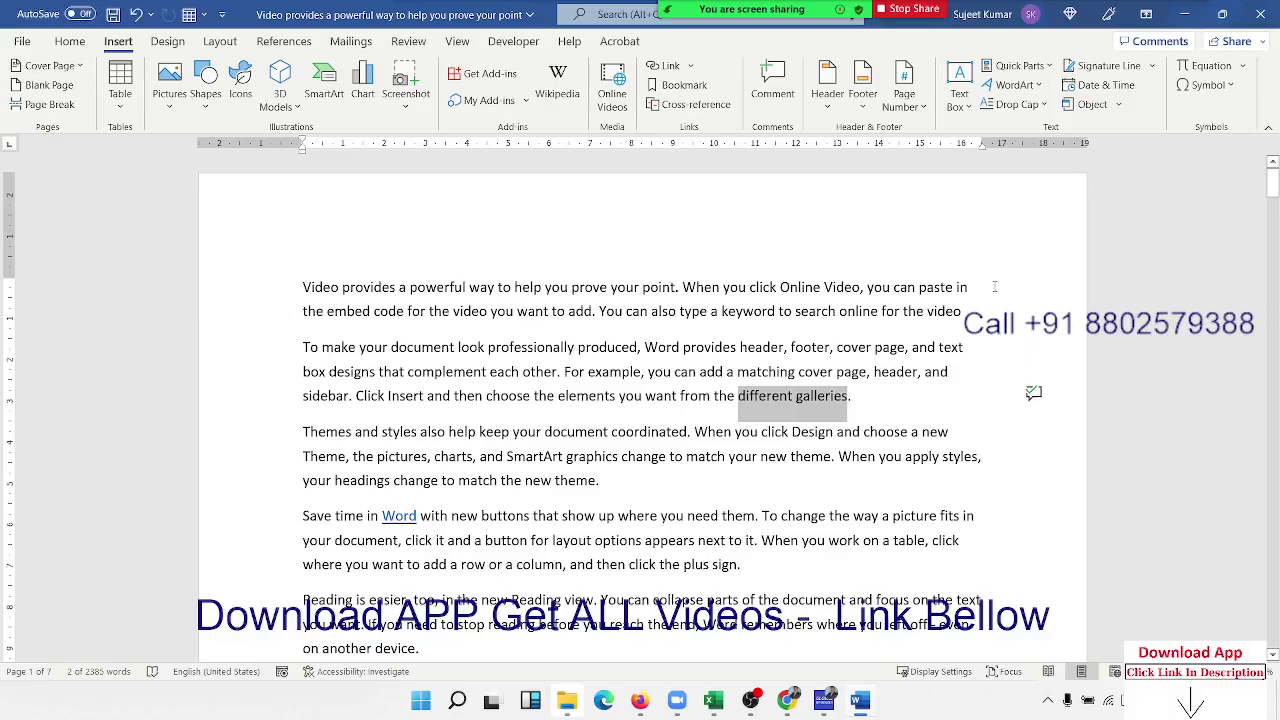
pyautogui.click(818, 434)
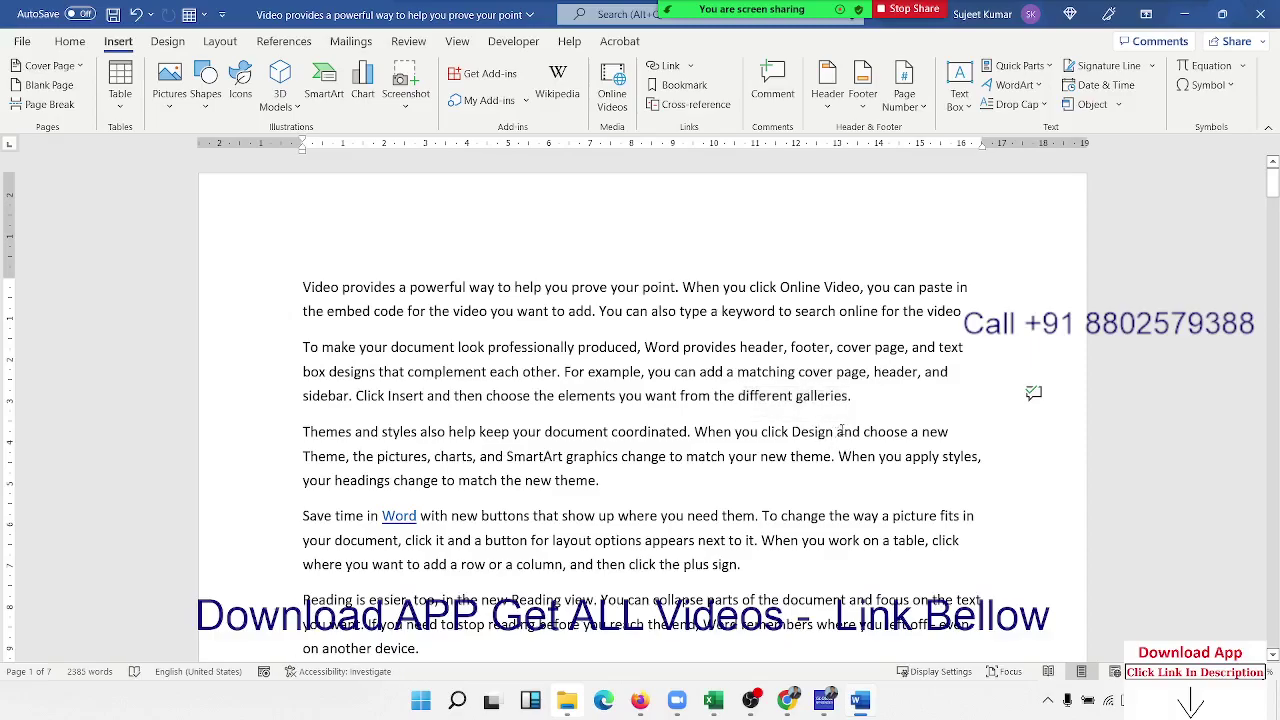
pyautogui.scroll(-5, 874, 538)
pyautogui.scroll(5, 872, 530)
pyautogui.hotkey('ctrl', 'p')
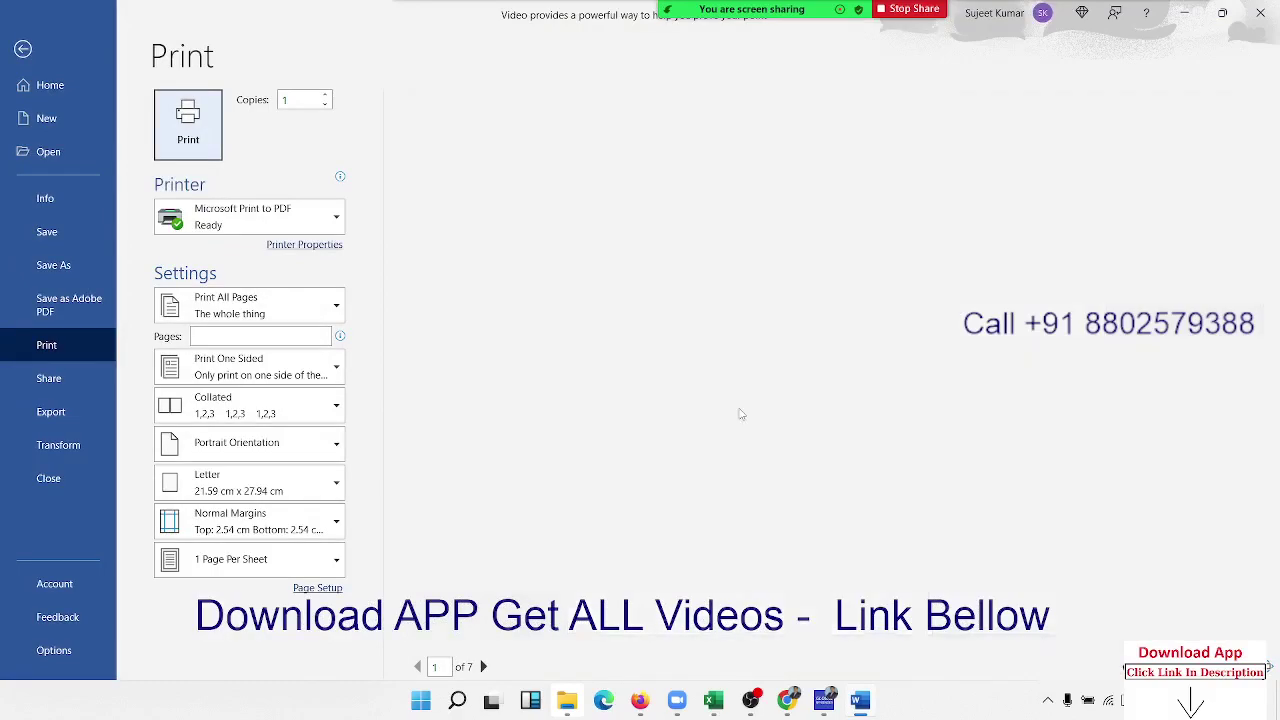
pyautogui.press('Escape')
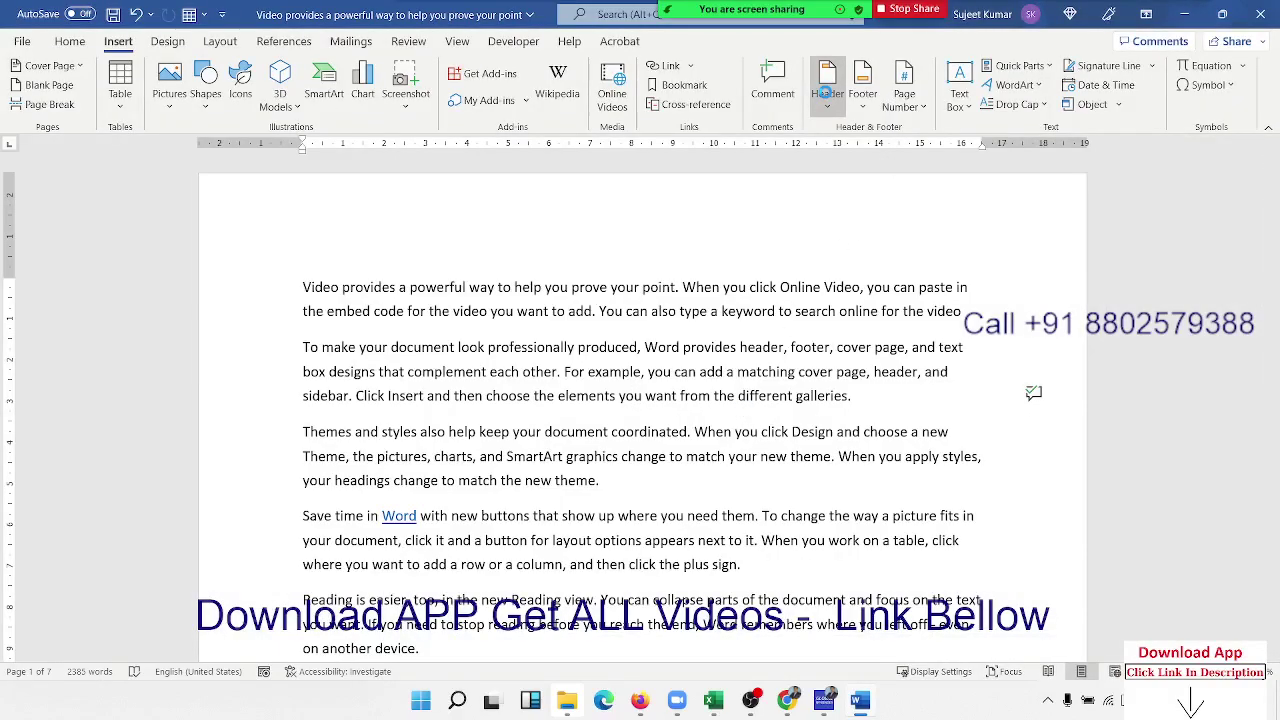
# Insert the Blank (Three Columns) header with three [Type here] placeholders
pyautogui.click(826, 92)
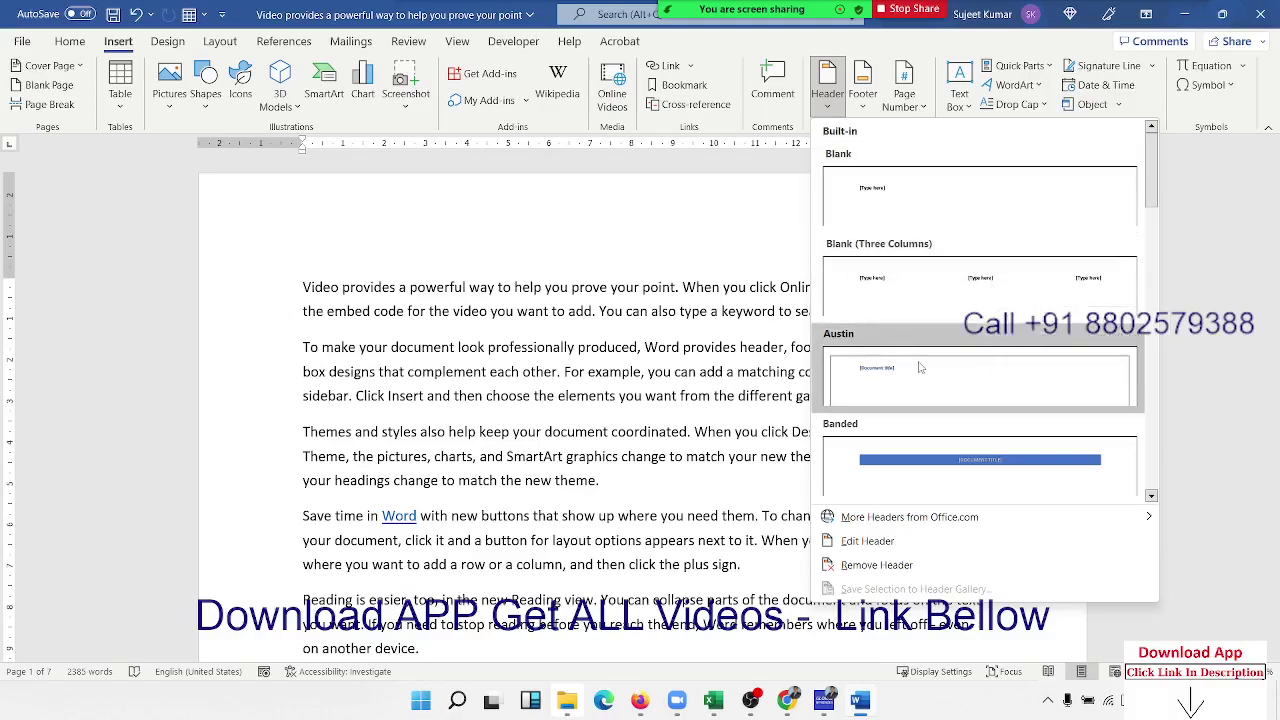
pyautogui.click(897, 291)
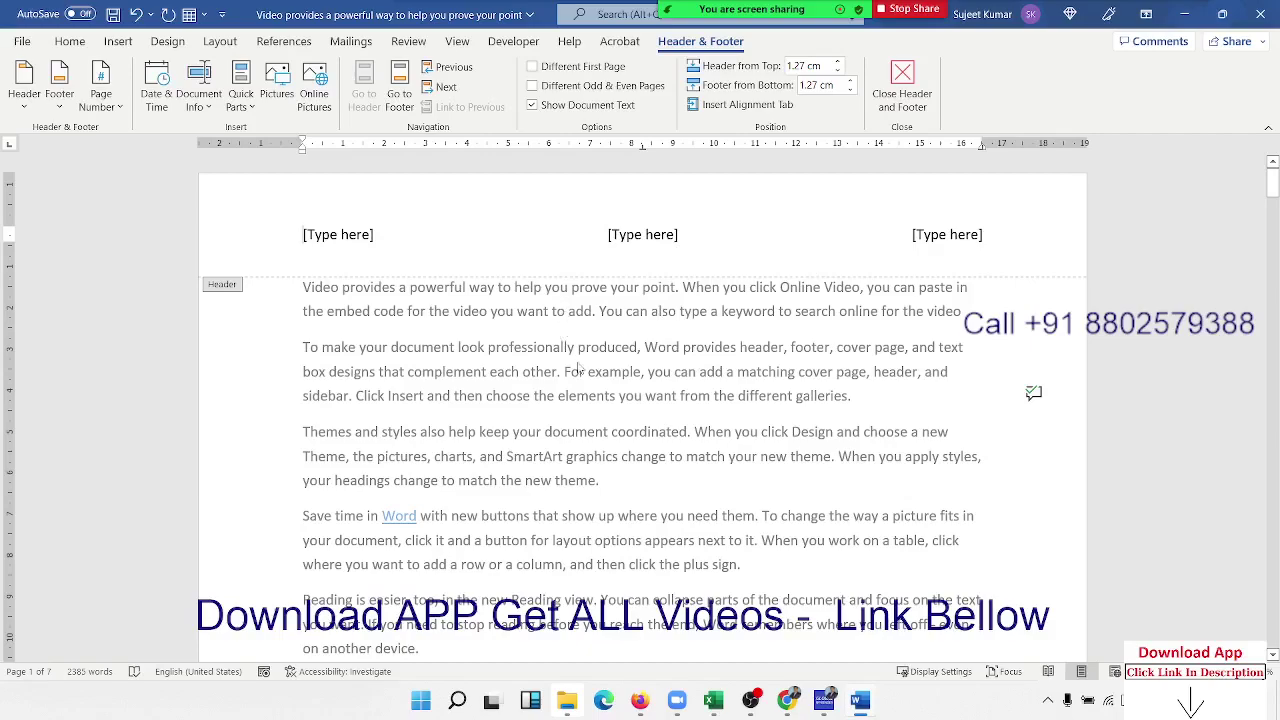
# Put an Accent Bar 1 '1 | Page' number at the bottom of the page, then close header and footer editing
pyautogui.scroll(-5, 579, 370)
pyautogui.scroll(-7, 585, 380)
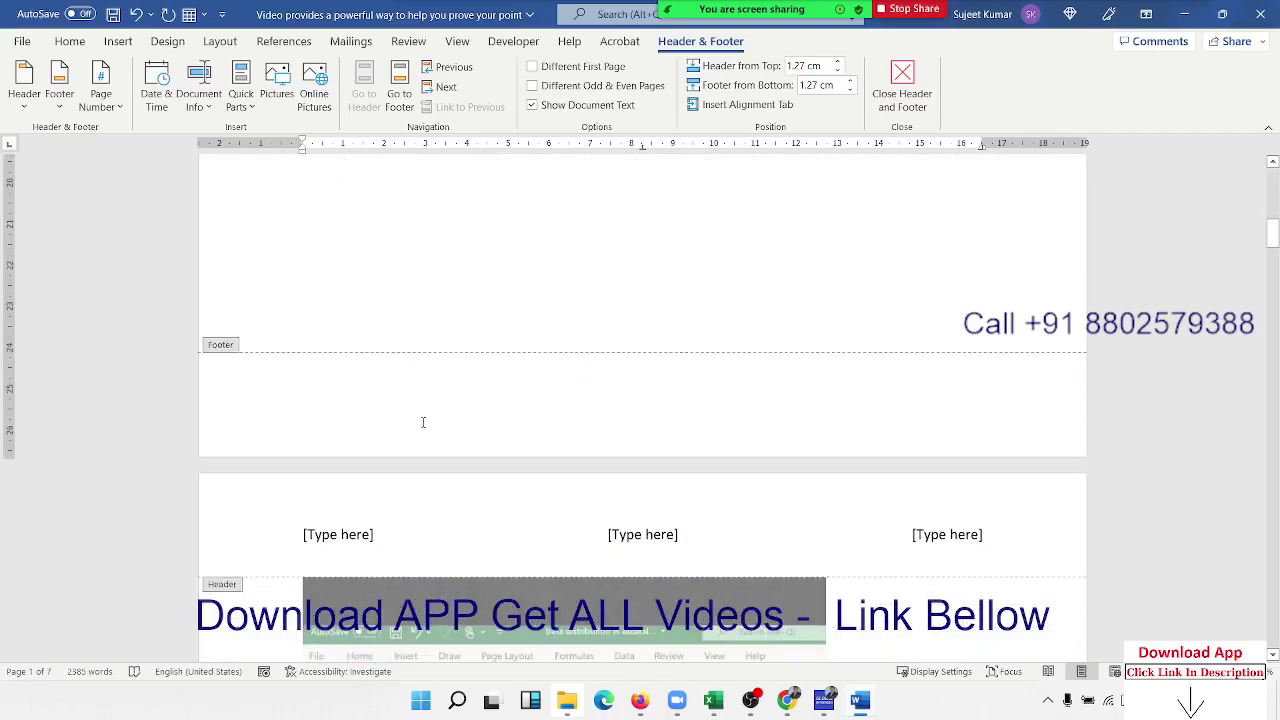
pyautogui.click(312, 401)
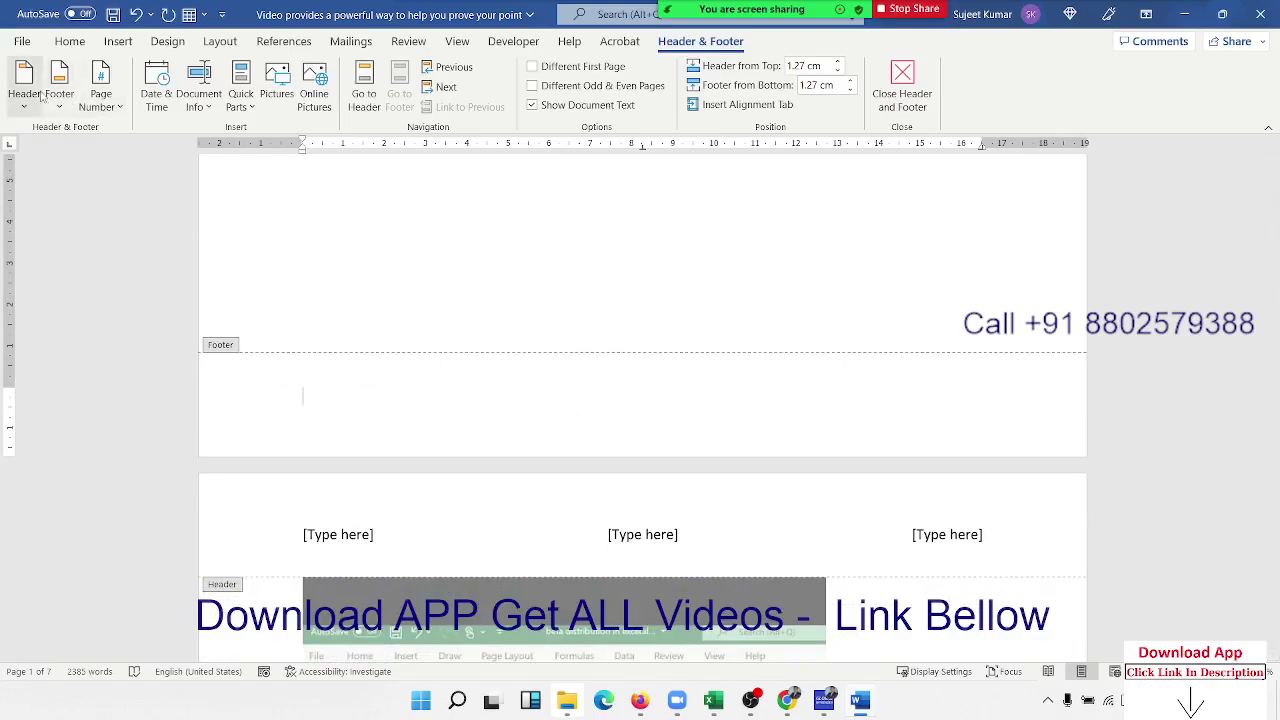
pyautogui.click(100, 84)
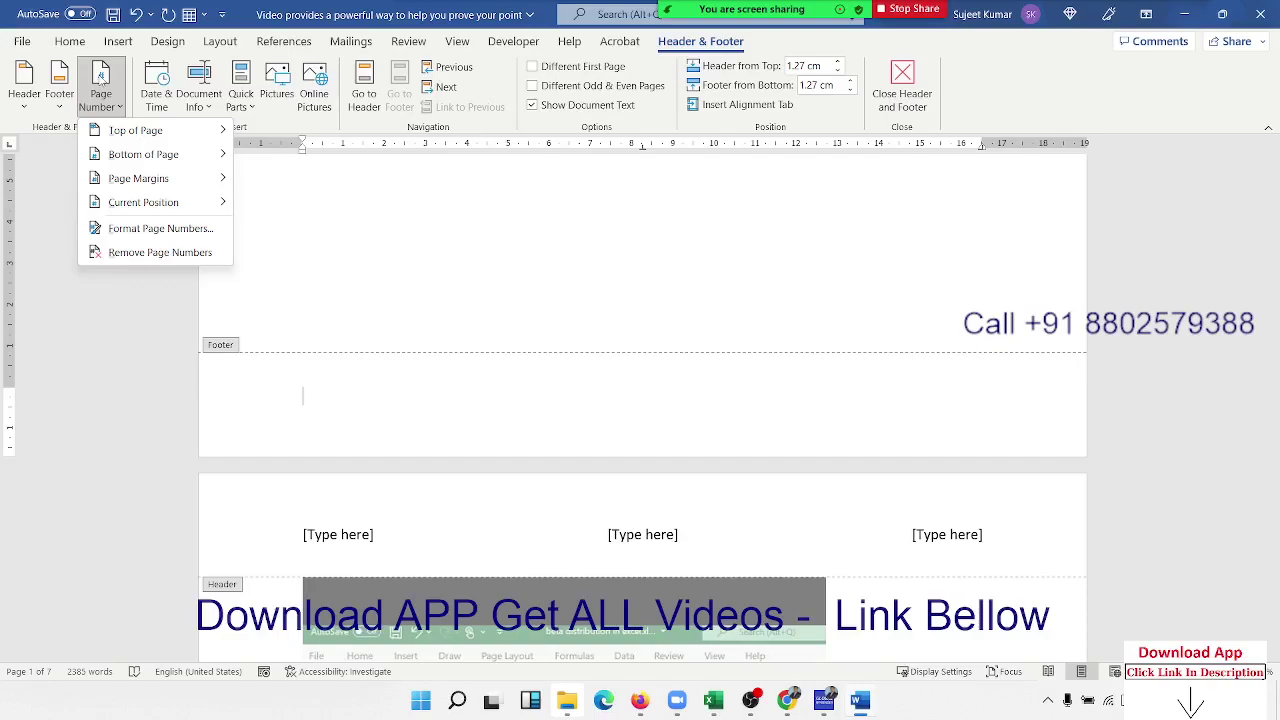
pyautogui.moveTo(136, 130)
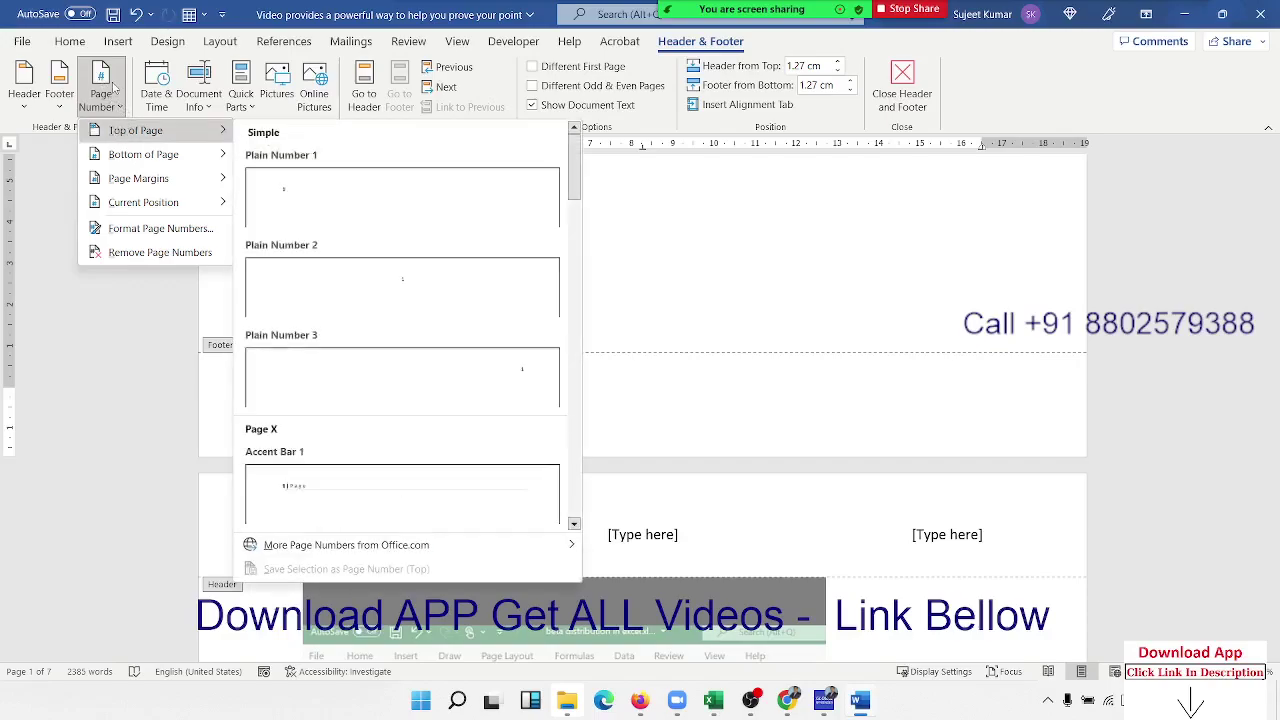
pyautogui.click(105, 84)
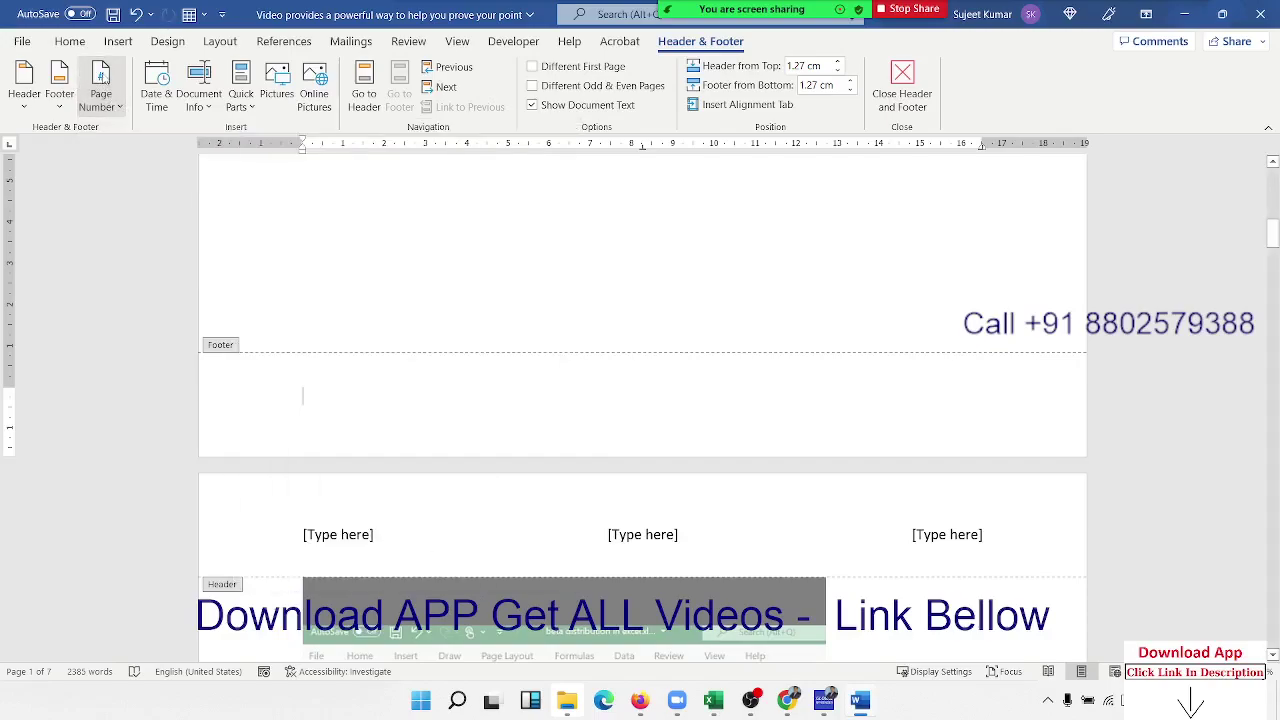
pyautogui.click(103, 80)
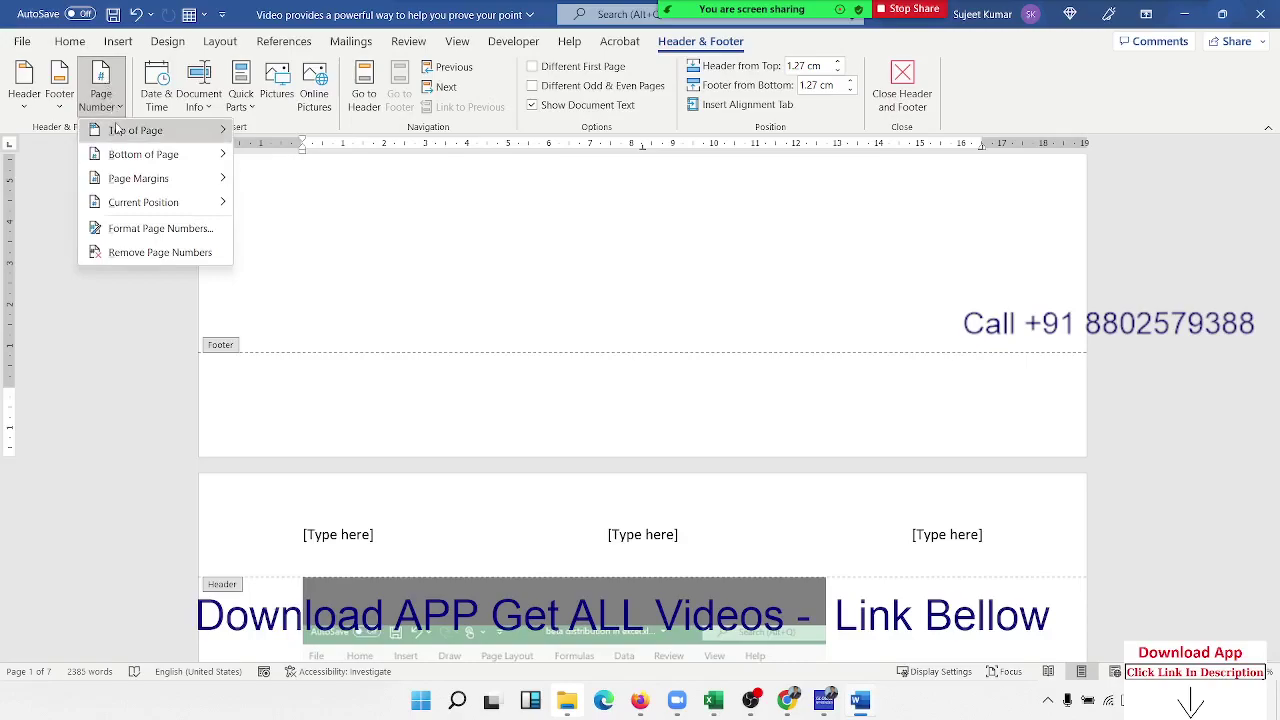
pyautogui.moveTo(135, 130)
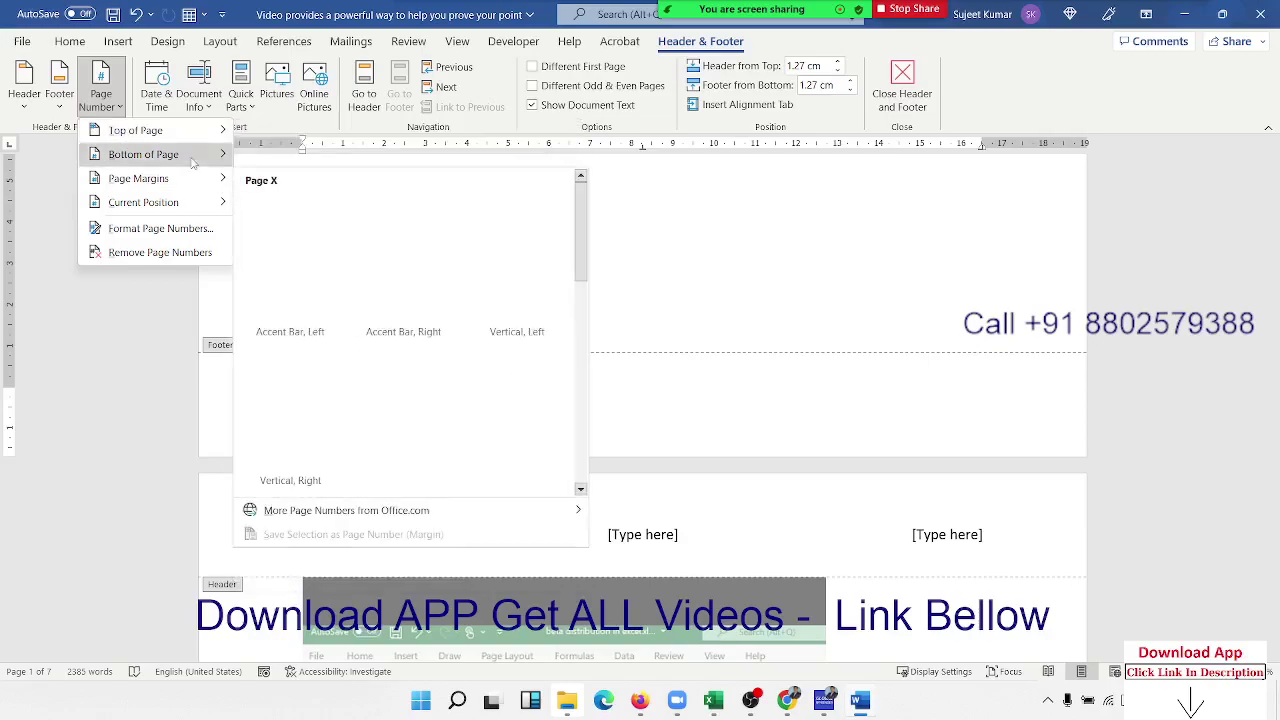
pyautogui.moveTo(143, 154)
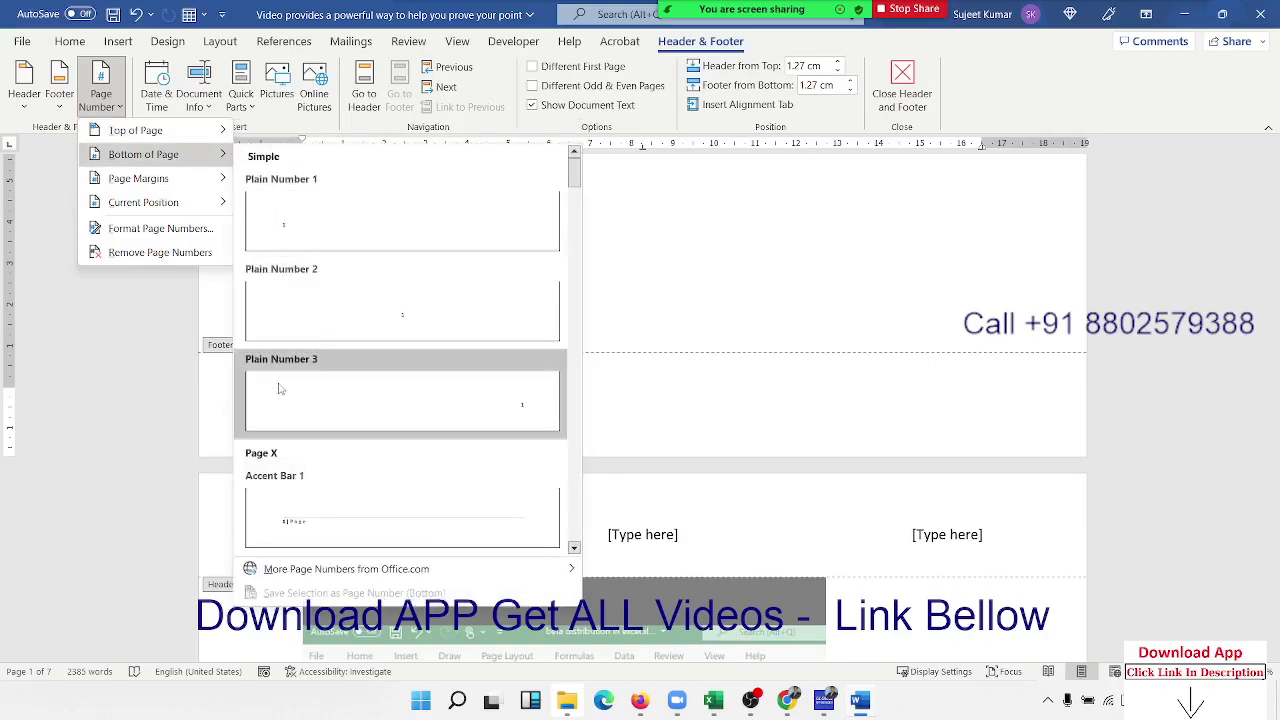
pyautogui.click(281, 512)
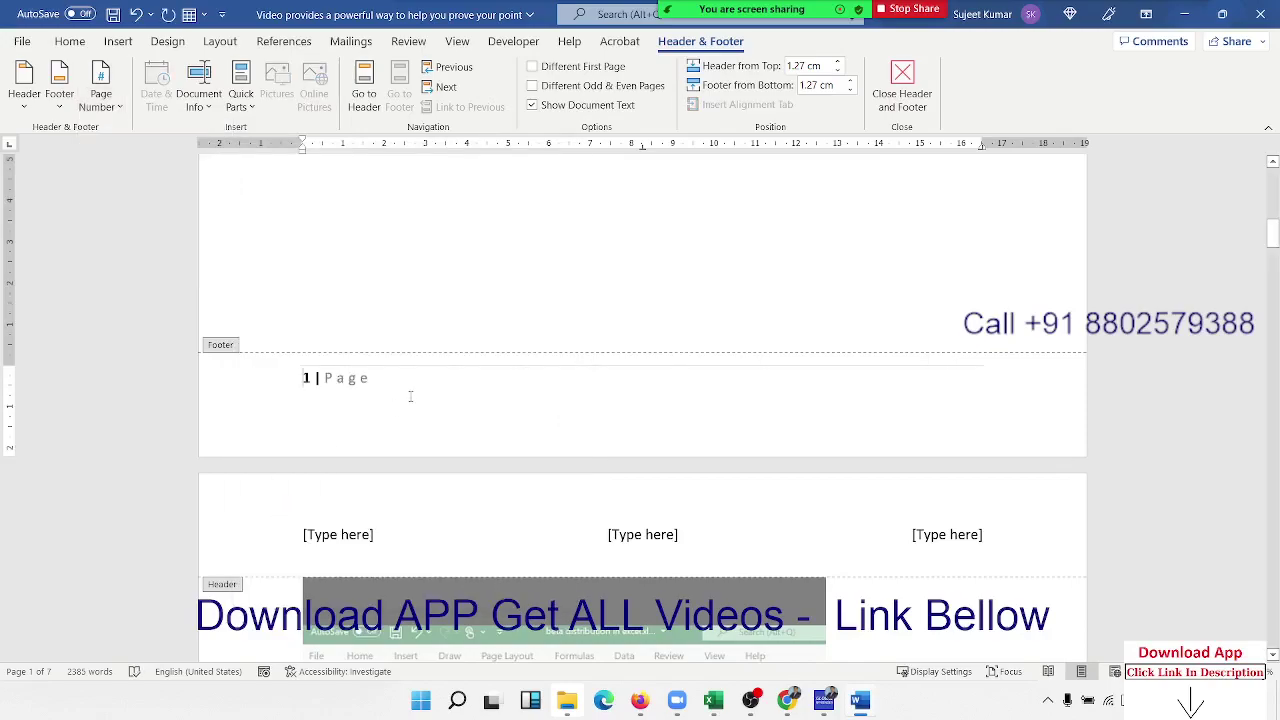
pyautogui.scroll(-4, 410, 397)
pyautogui.scroll(-4, 410, 397)
pyautogui.scroll(-4, 409, 400)
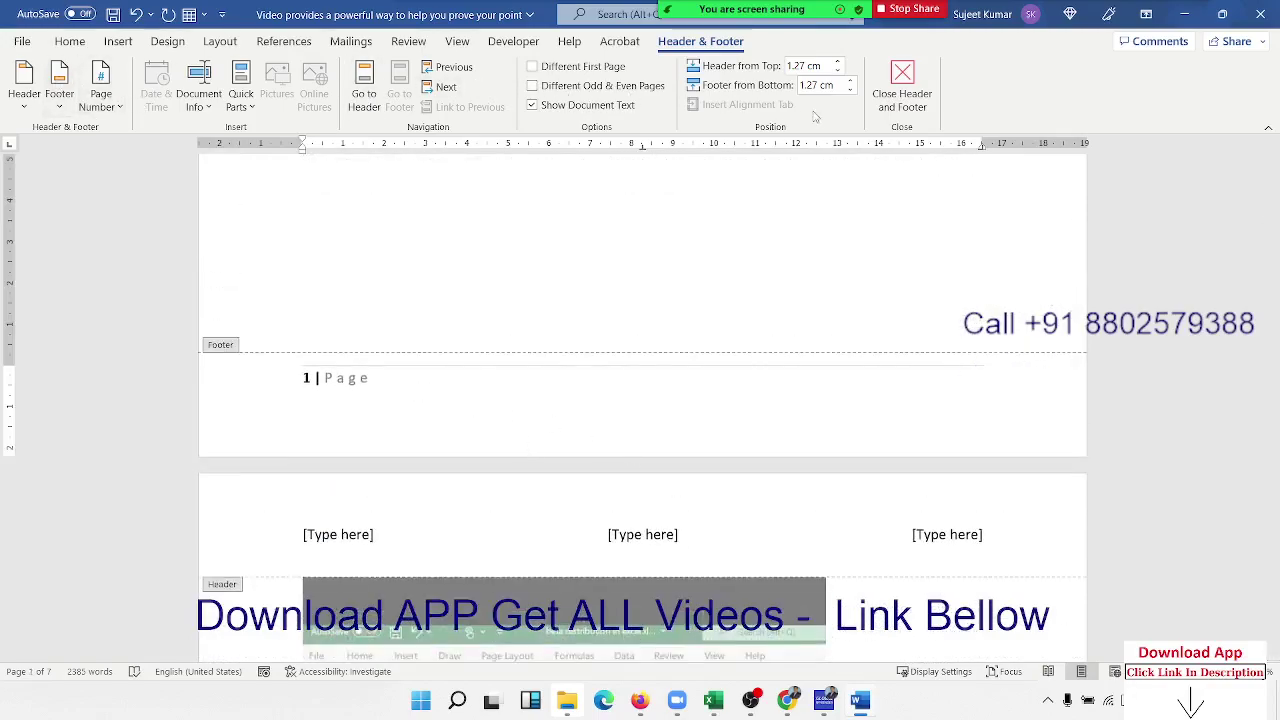
pyautogui.click(892, 108)
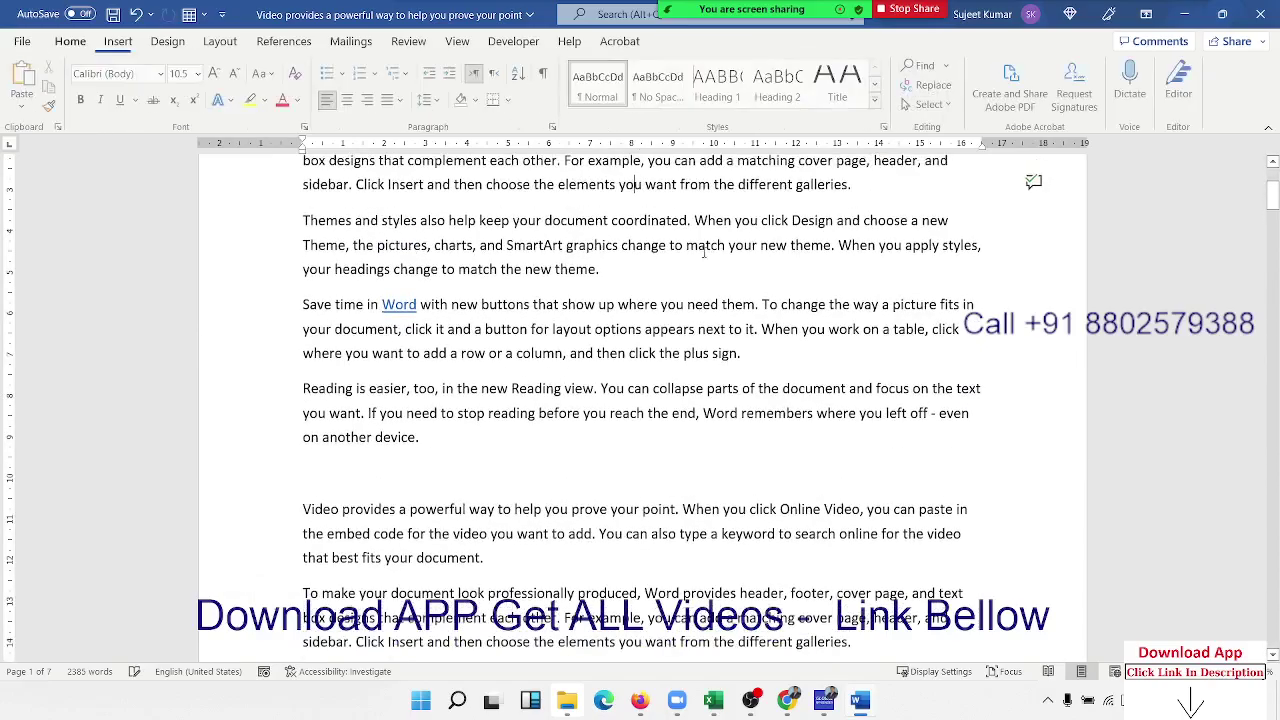
# Go back to the top of page 1 and show the Insert ribbon
pyautogui.scroll(-3, 635, 308)
pyautogui.scroll(-5, 635, 308)
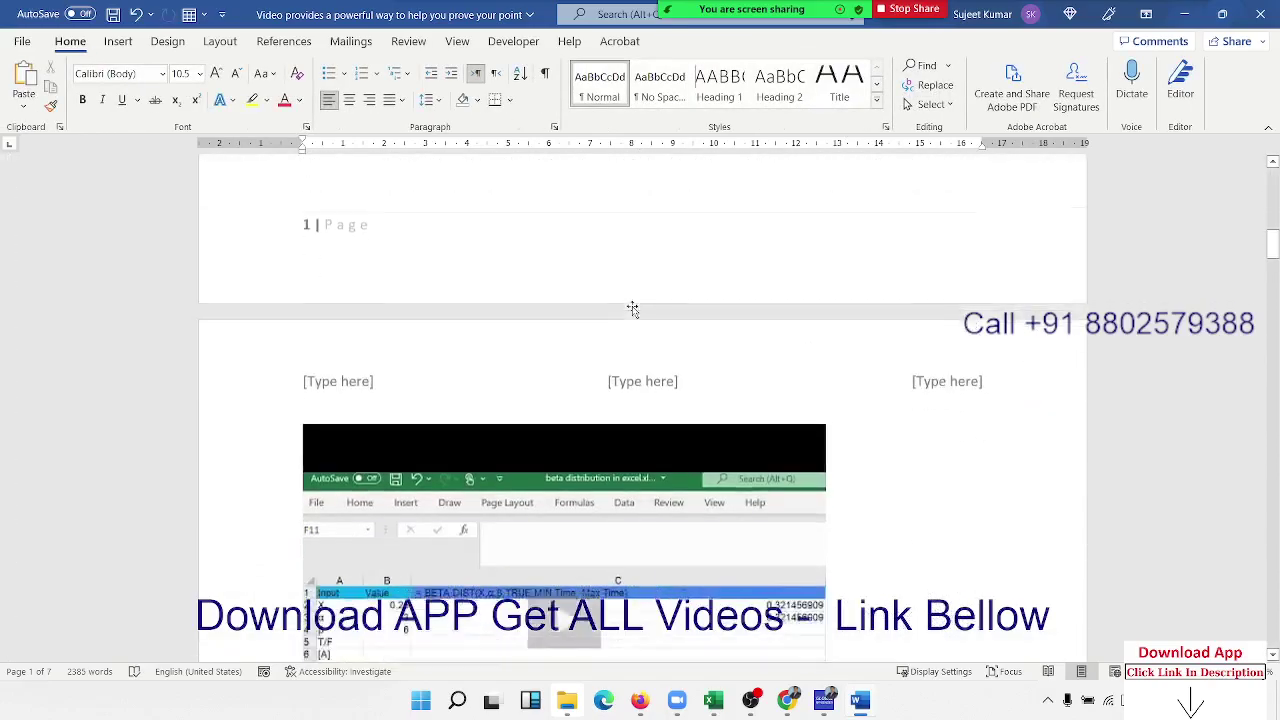
pyautogui.scroll(-3, 633, 309)
pyautogui.scroll(3, 632, 309)
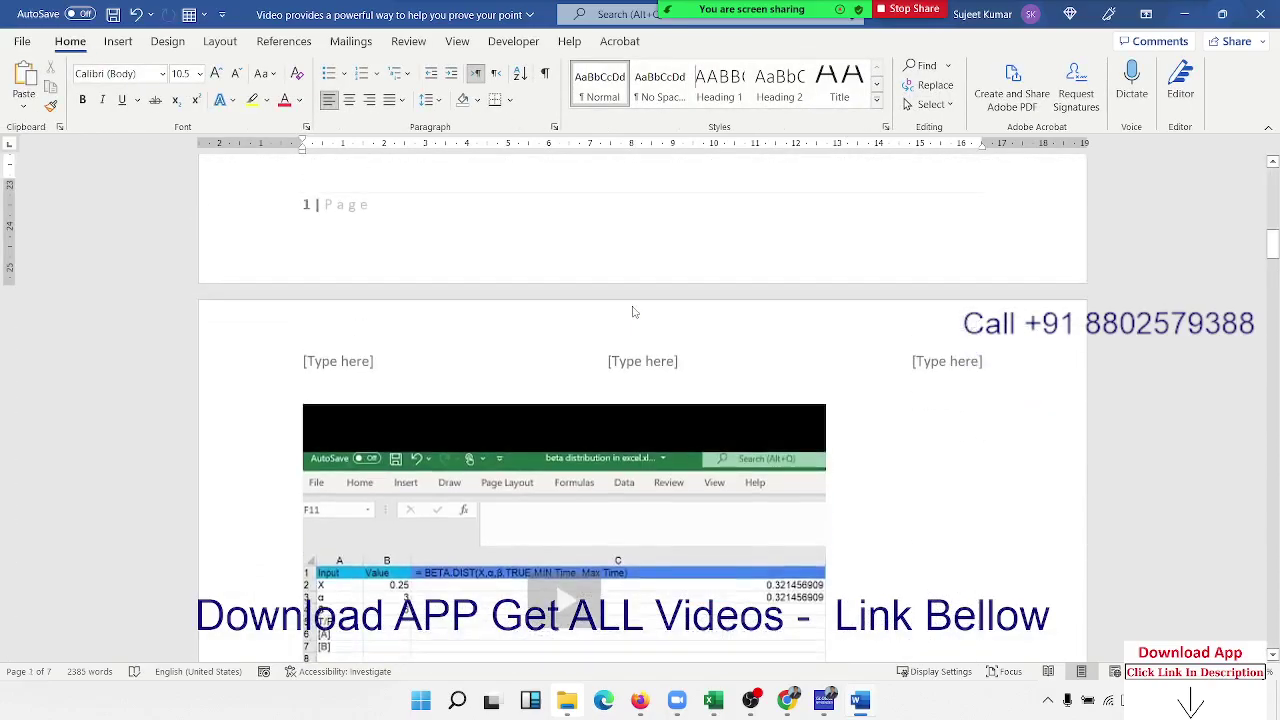
pyautogui.scroll(8, 632, 312)
pyautogui.scroll(1, 633, 308)
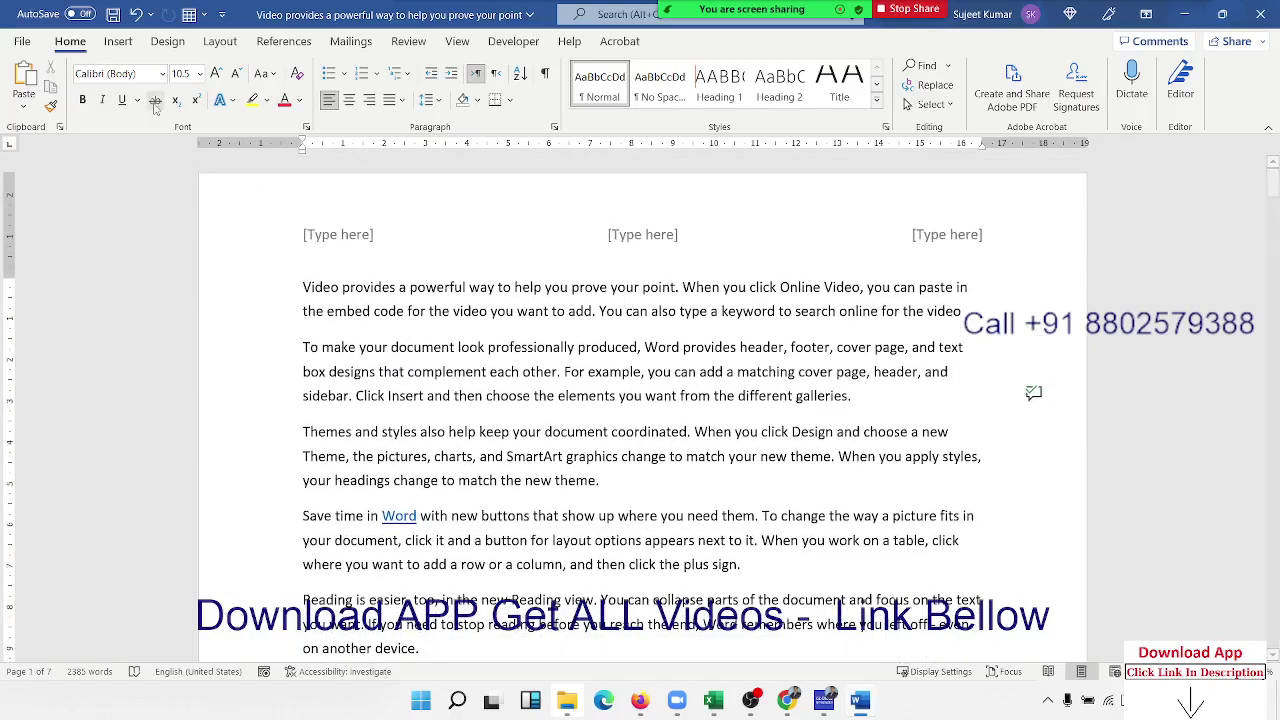
pyautogui.click(118, 41)
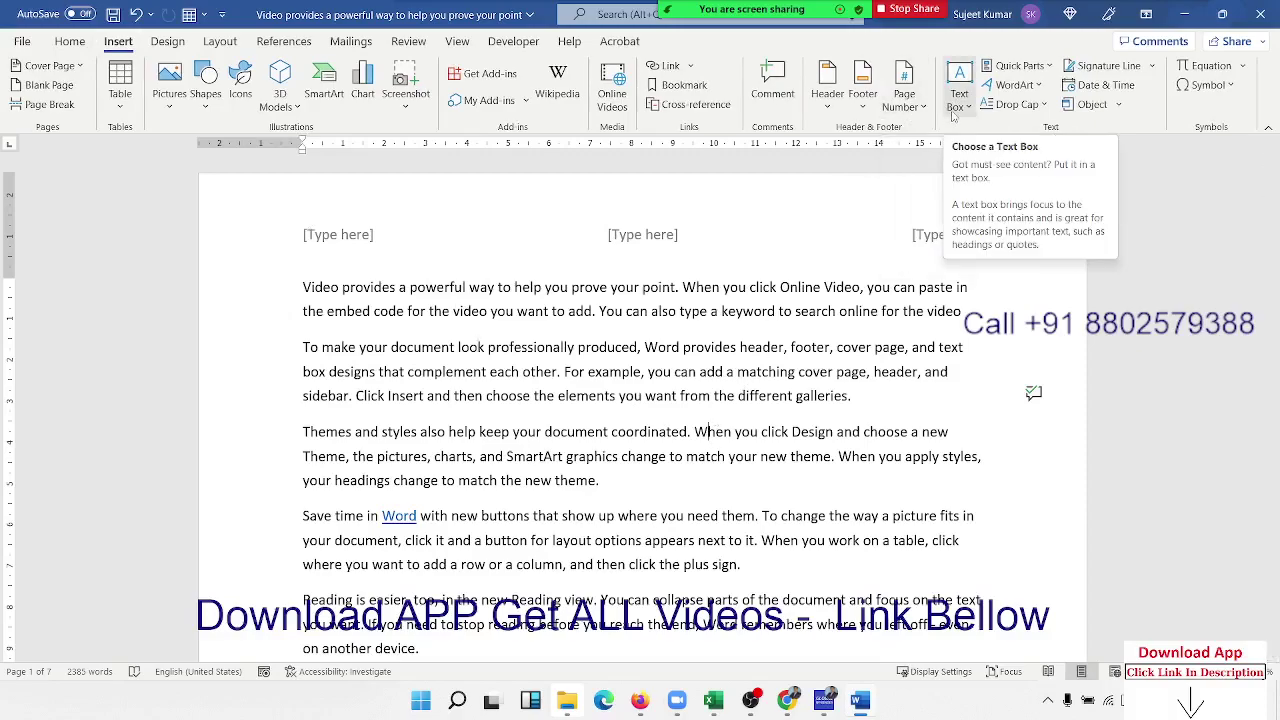
# Insert the author-name AutoText entry into the 'Themes and styles' paragraph, then browse the Building Blocks Organizer
pyautogui.click(1040, 76)
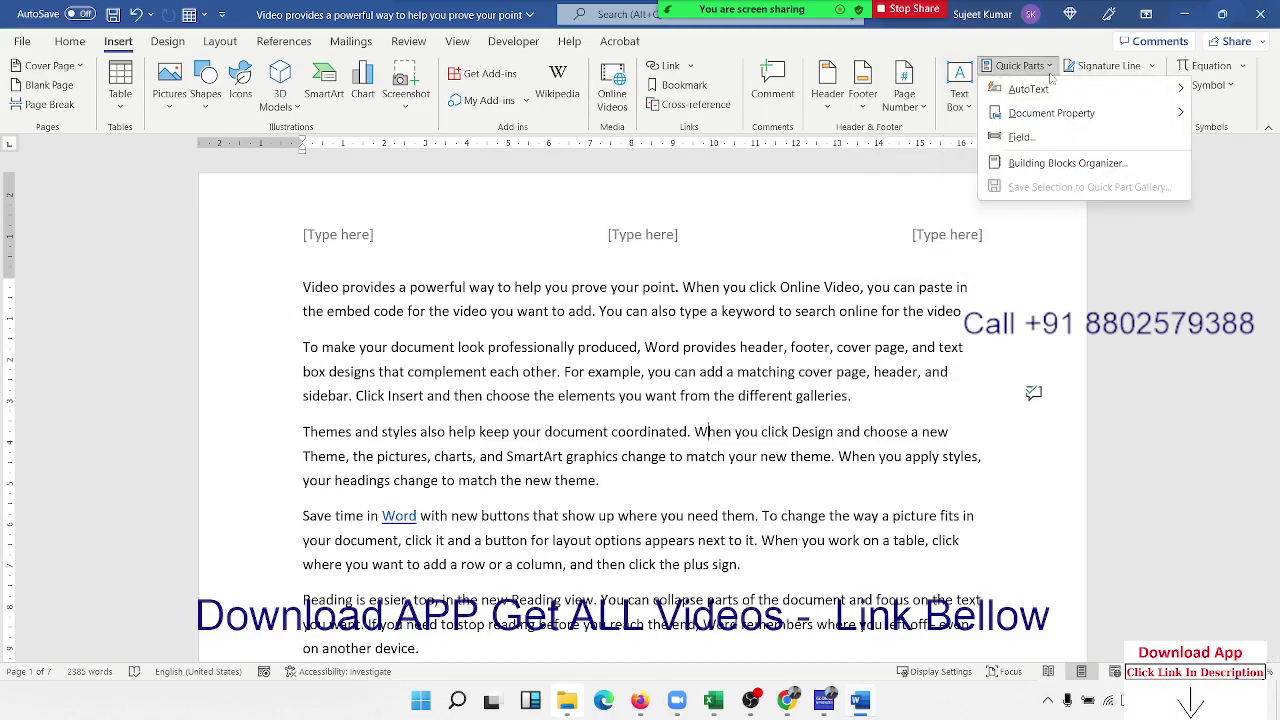
pyautogui.moveTo(1028, 89)
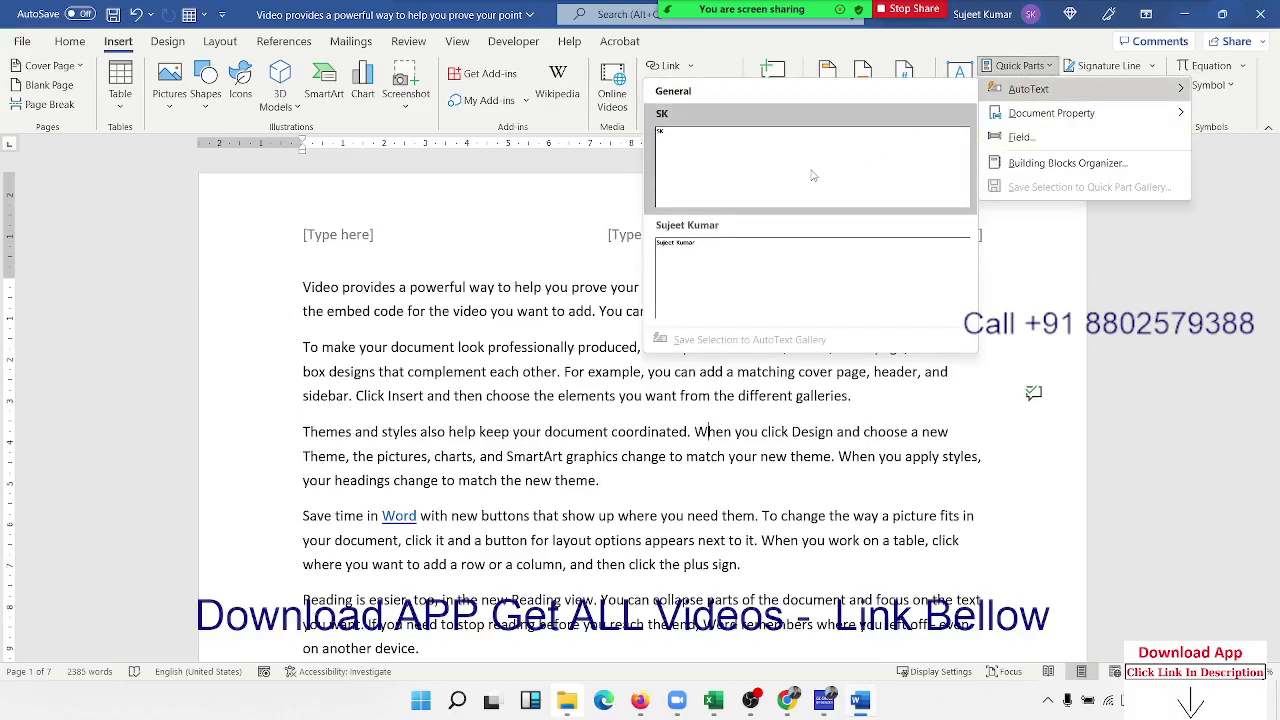
pyautogui.click(791, 262)
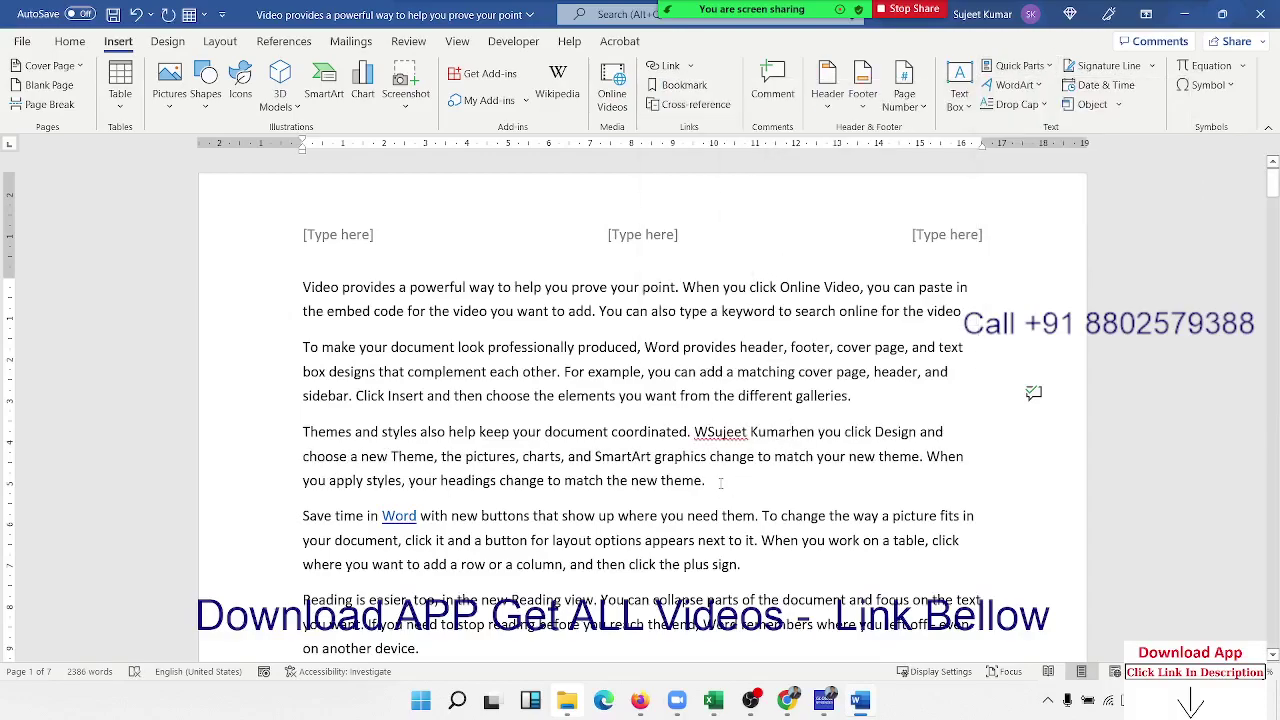
pyautogui.click(995, 70)
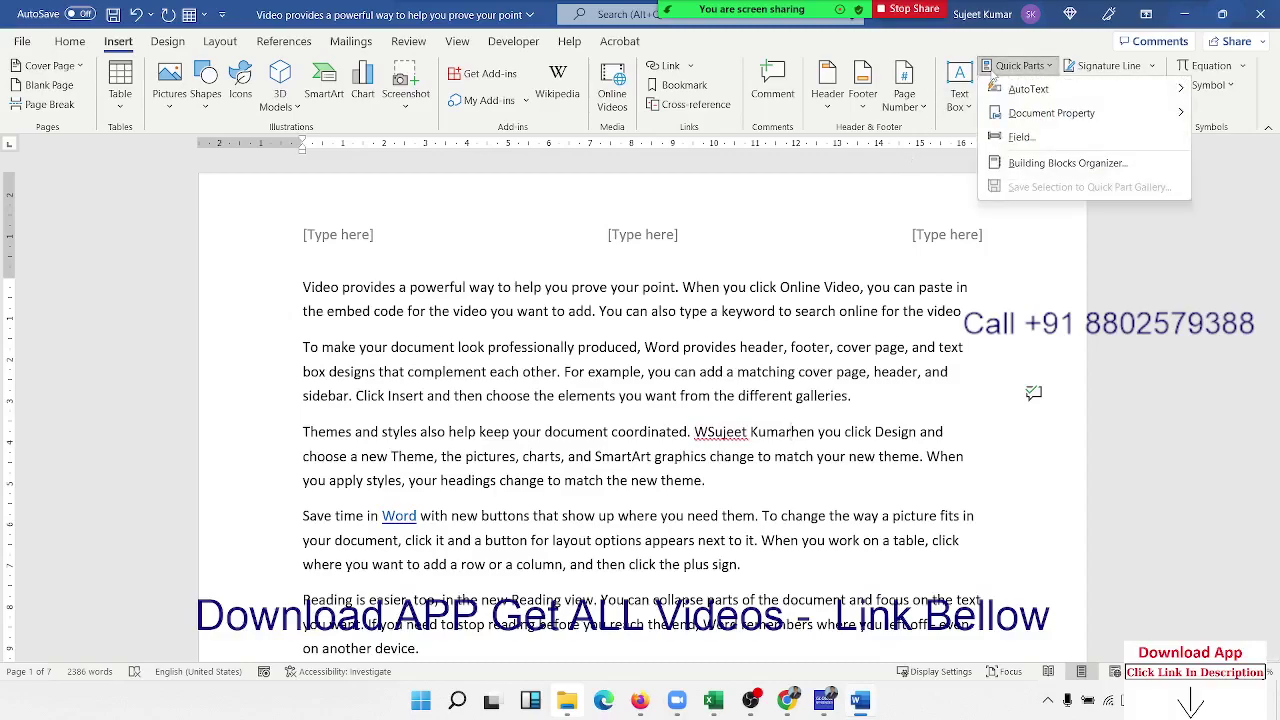
pyautogui.click(1001, 163)
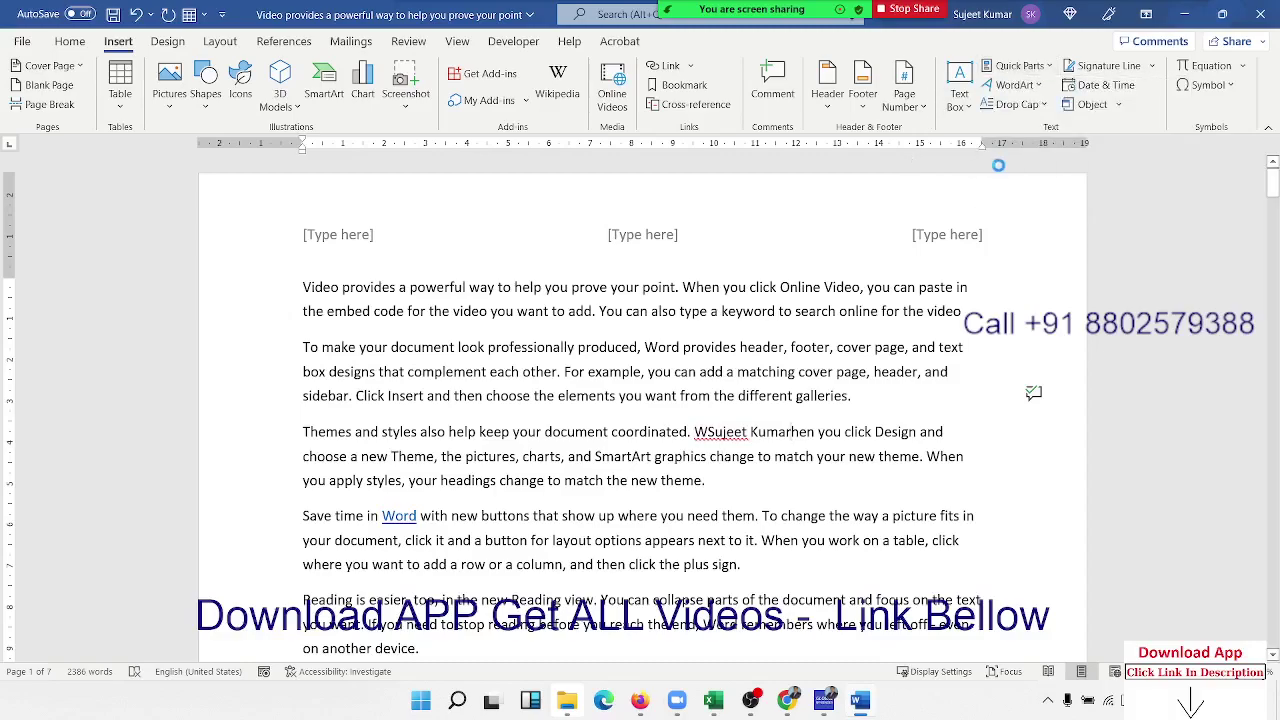
pyautogui.click(468, 216)
pyautogui.click(467, 228)
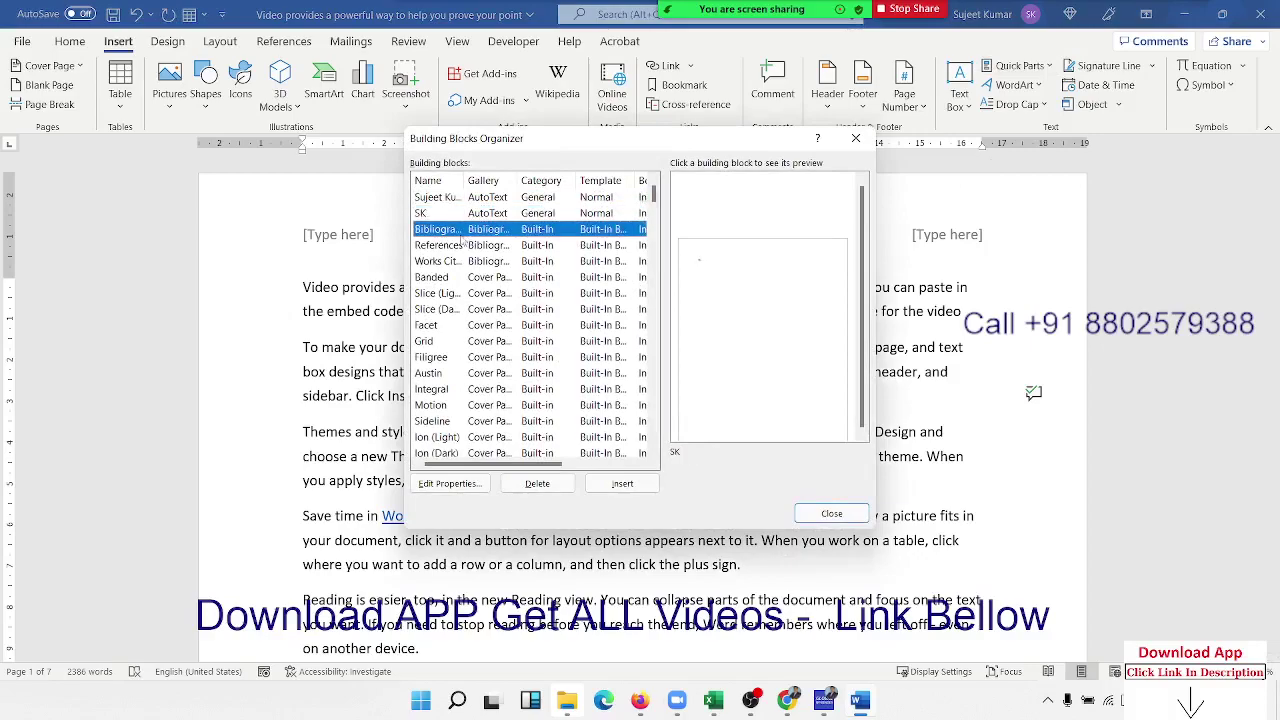
pyautogui.click(460, 262)
pyautogui.click(508, 342)
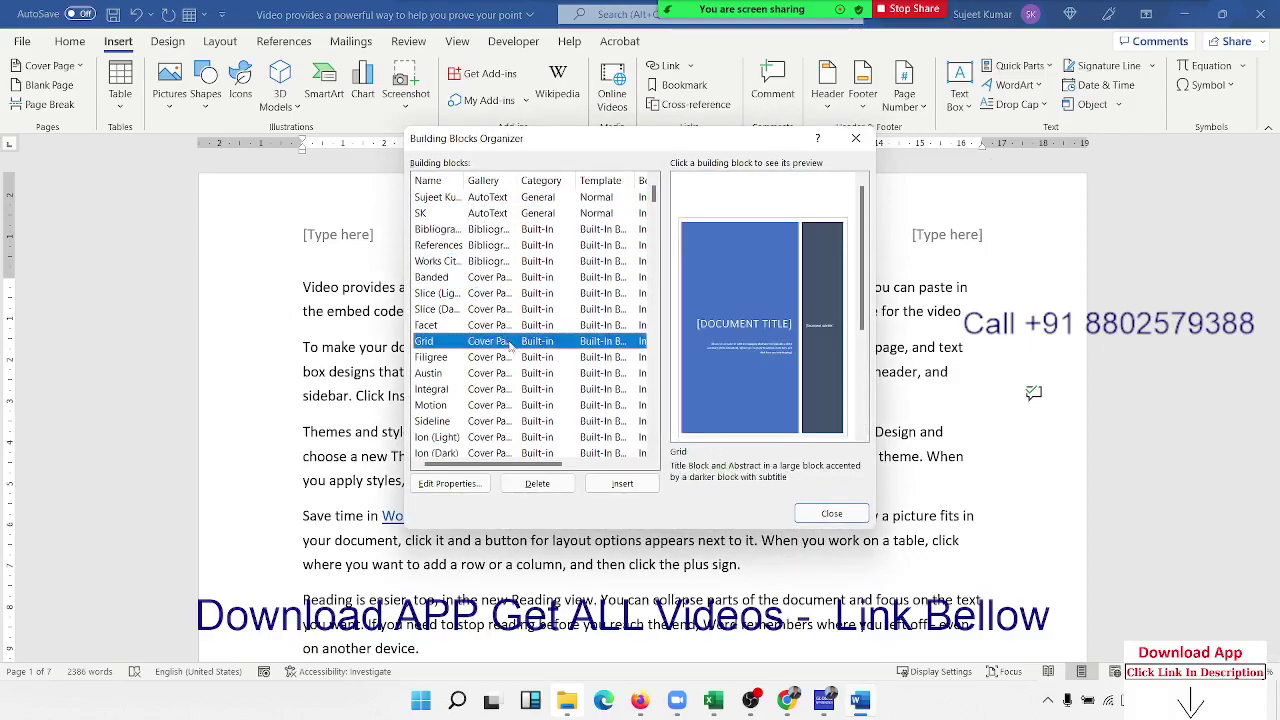
pyautogui.click(850, 520)
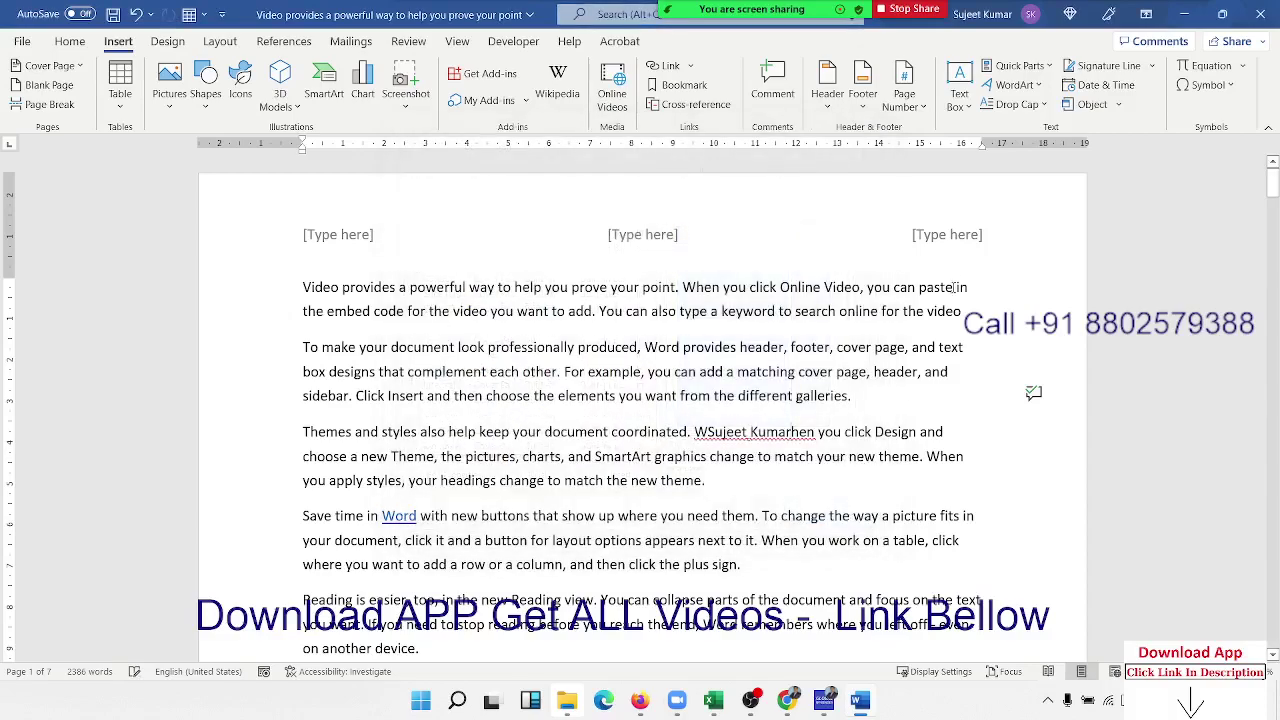
# Add a blank line above the first paragraph and insert a WordArt box in the first style
pyautogui.click(1020, 85)
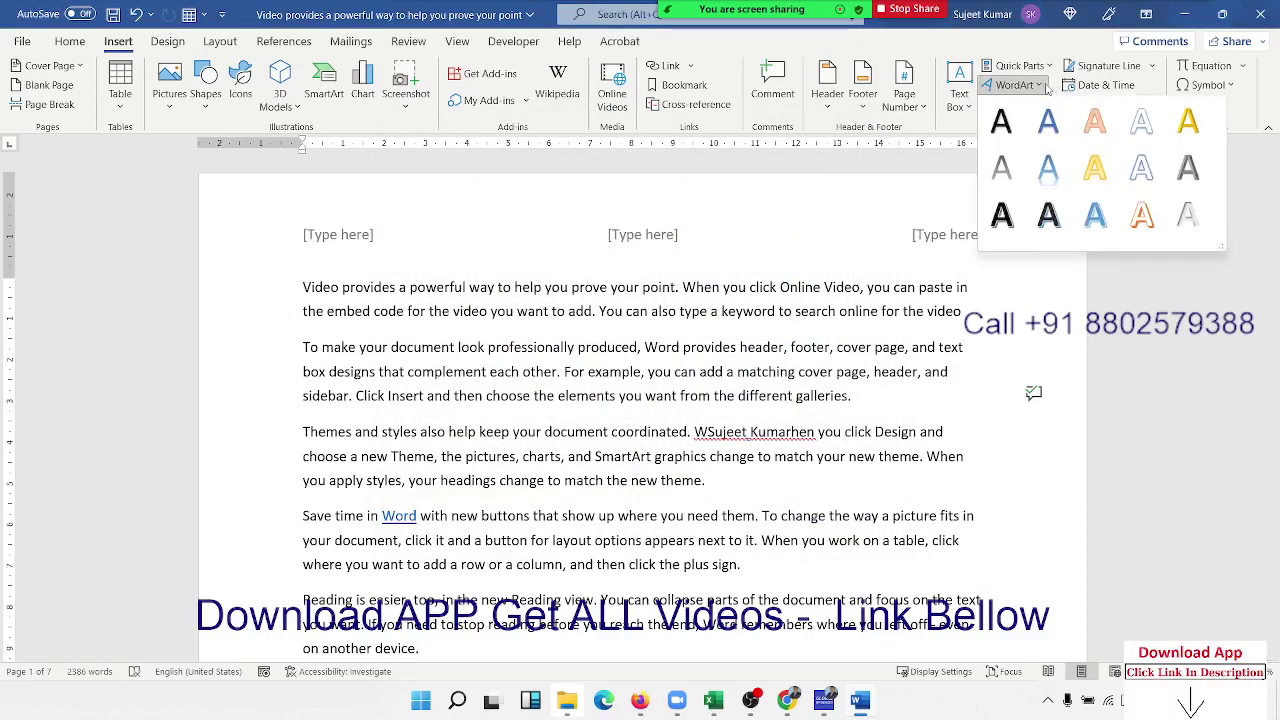
pyautogui.click(381, 294)
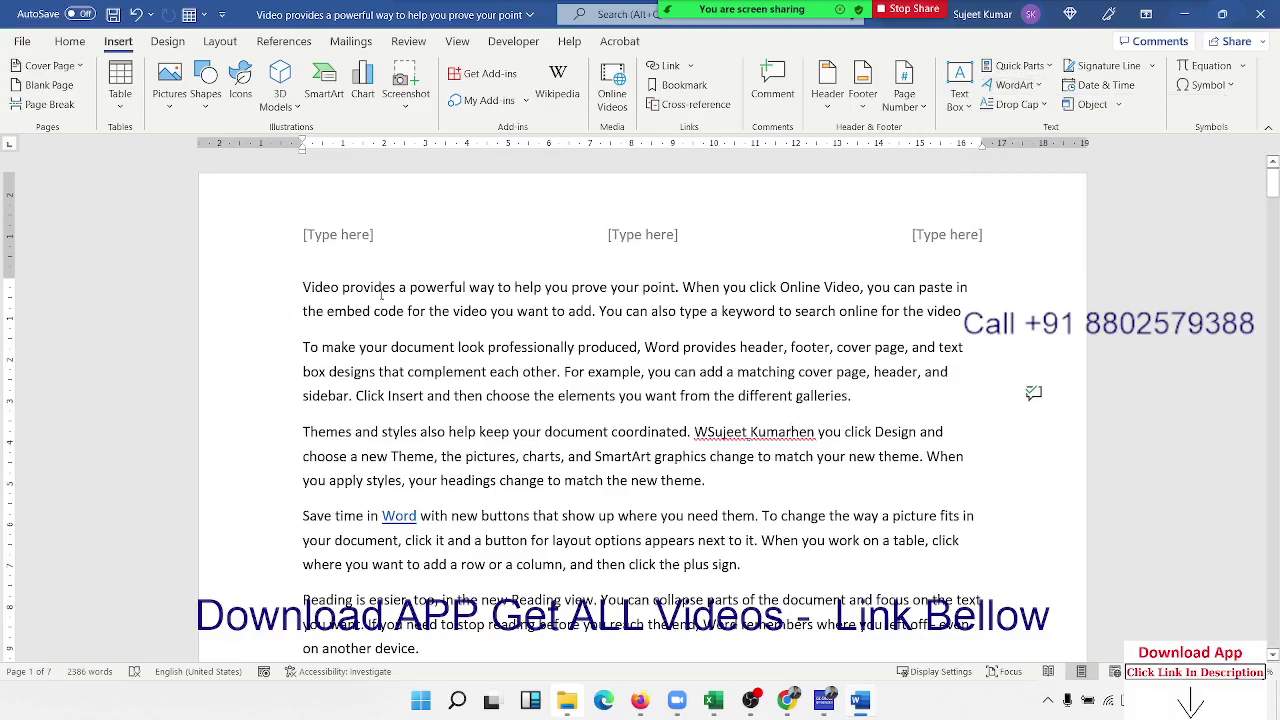
pyautogui.press('Return')
pyautogui.press('Return')
pyautogui.press('Return')
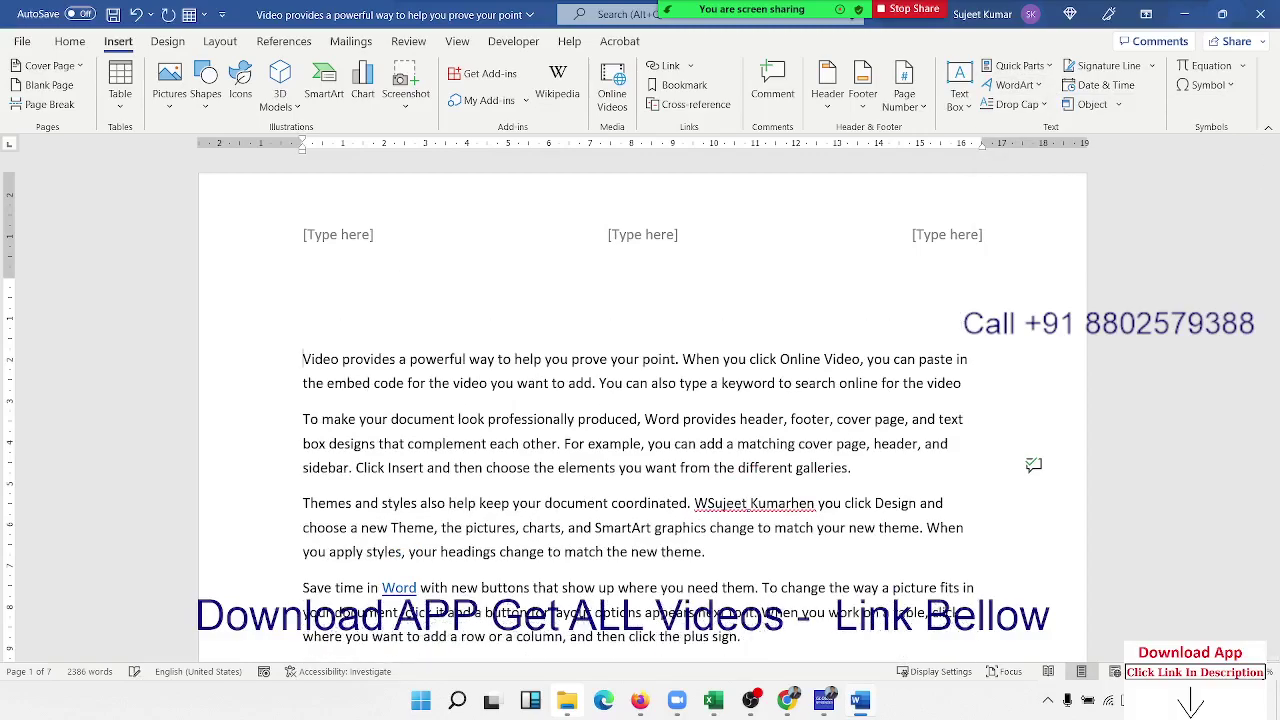
pyautogui.click(303, 287)
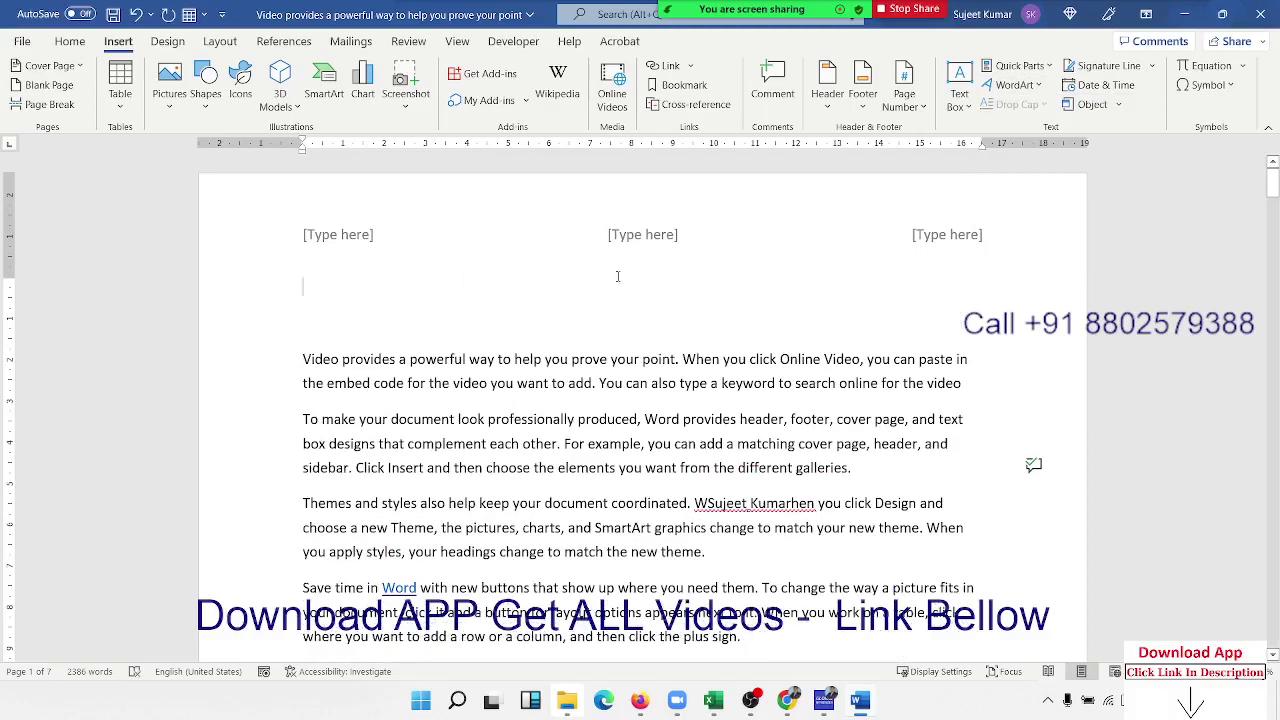
pyautogui.click(1022, 90)
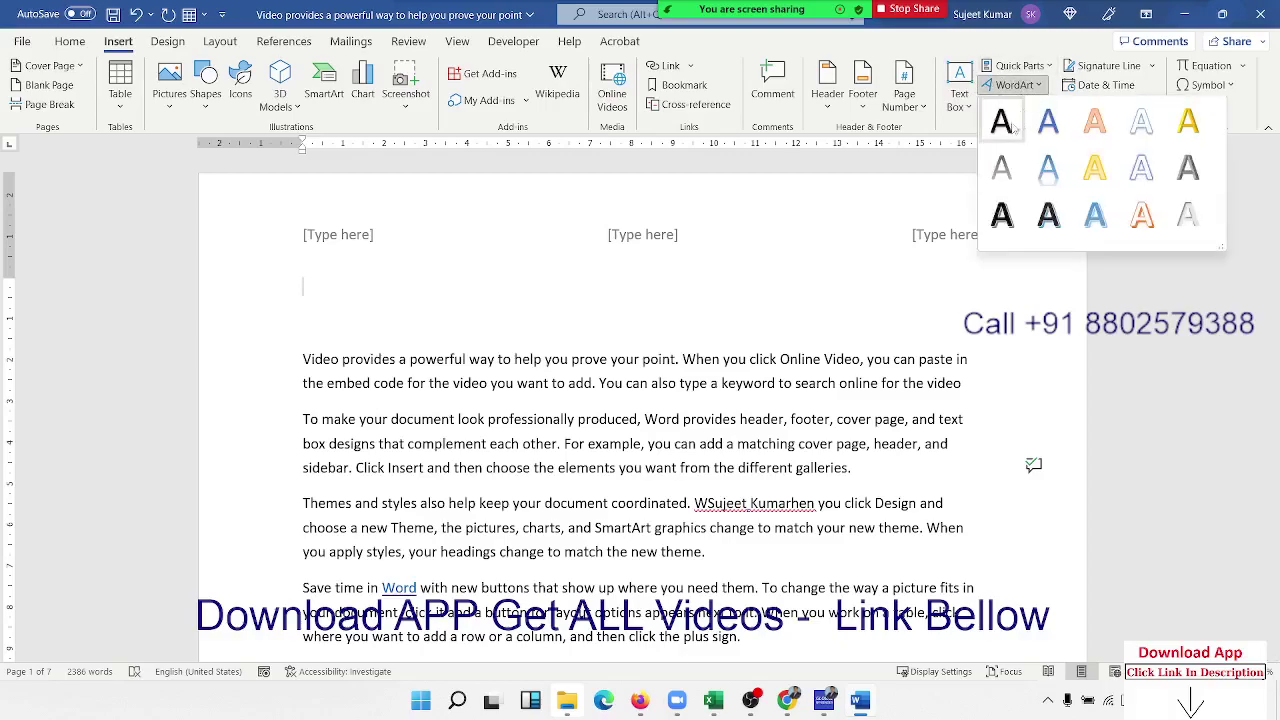
pyautogui.click(1001, 121)
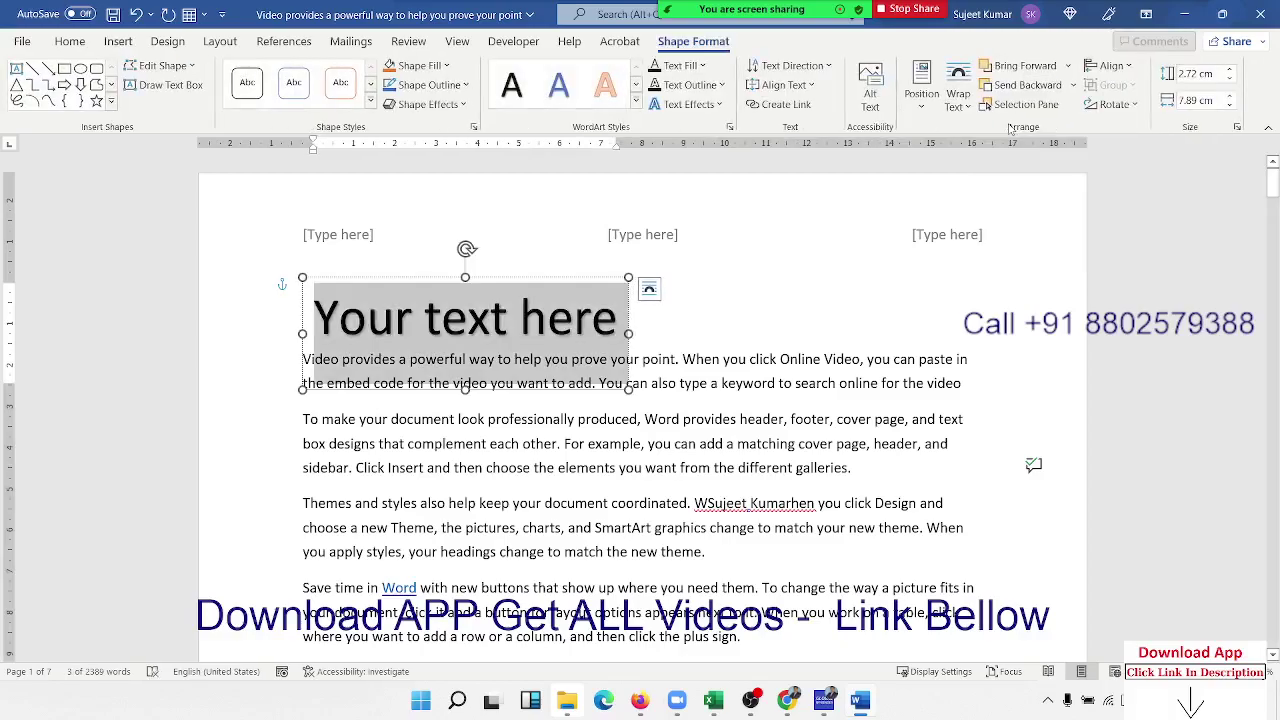
# Type 'IPT Excel School' into the WordArt and nudge the title slightly higher
pyautogui.write('IPT ')
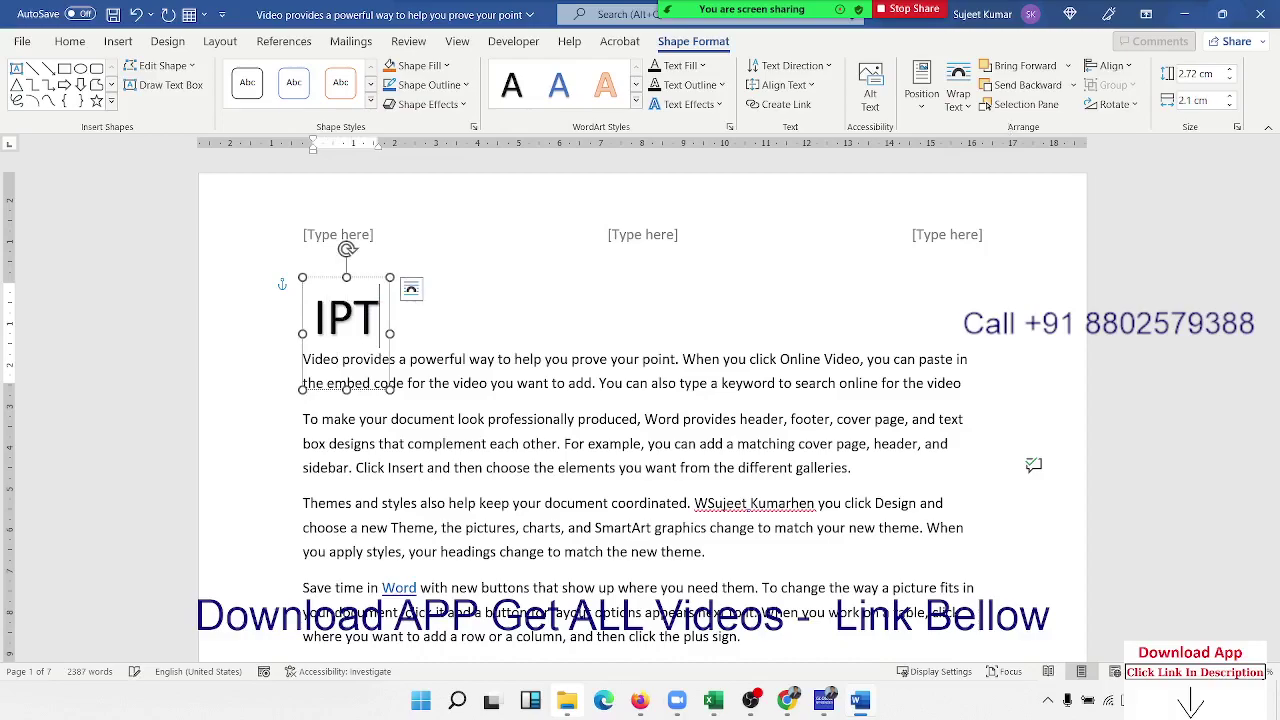
pyautogui.write('Excel')
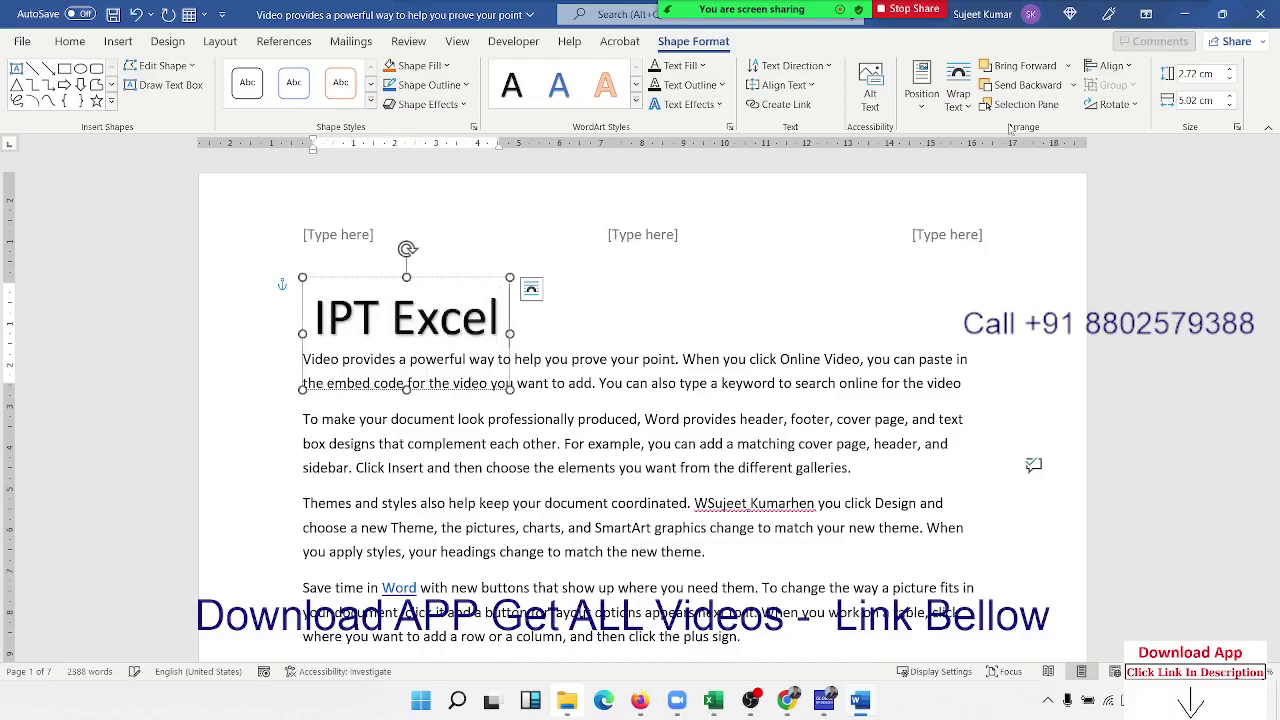
pyautogui.write(' School')
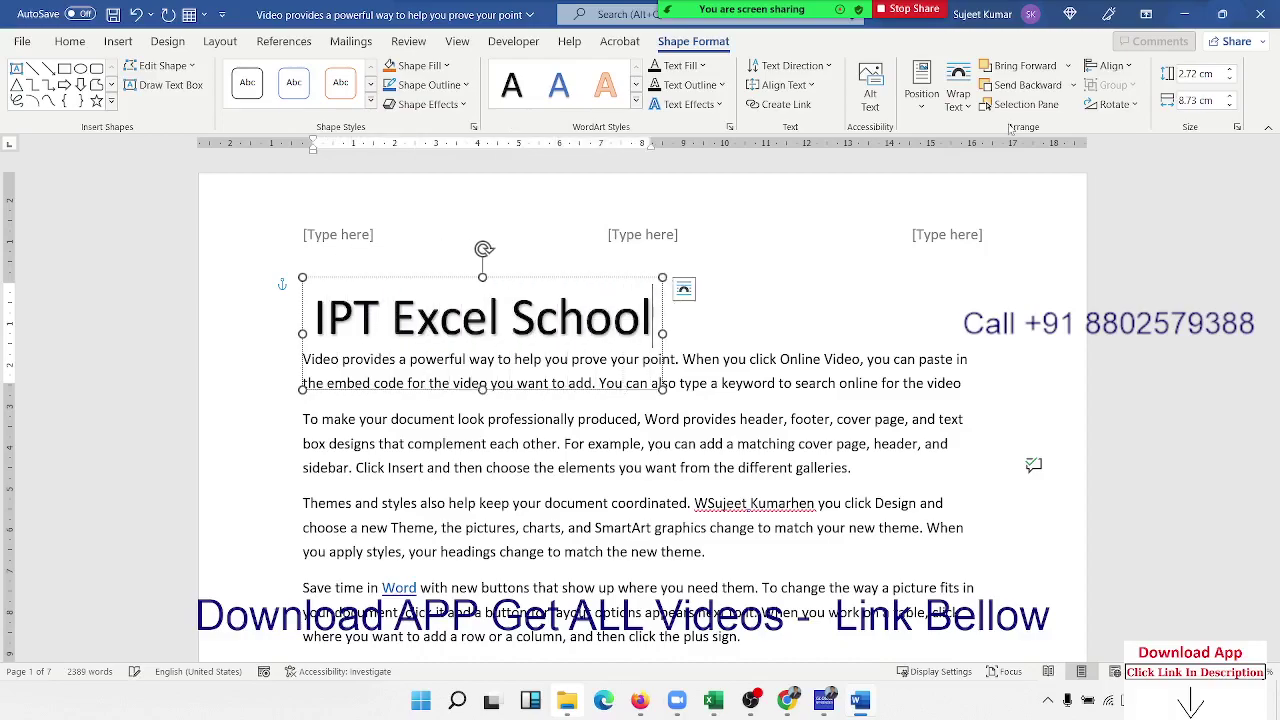
pyautogui.click(371, 106)
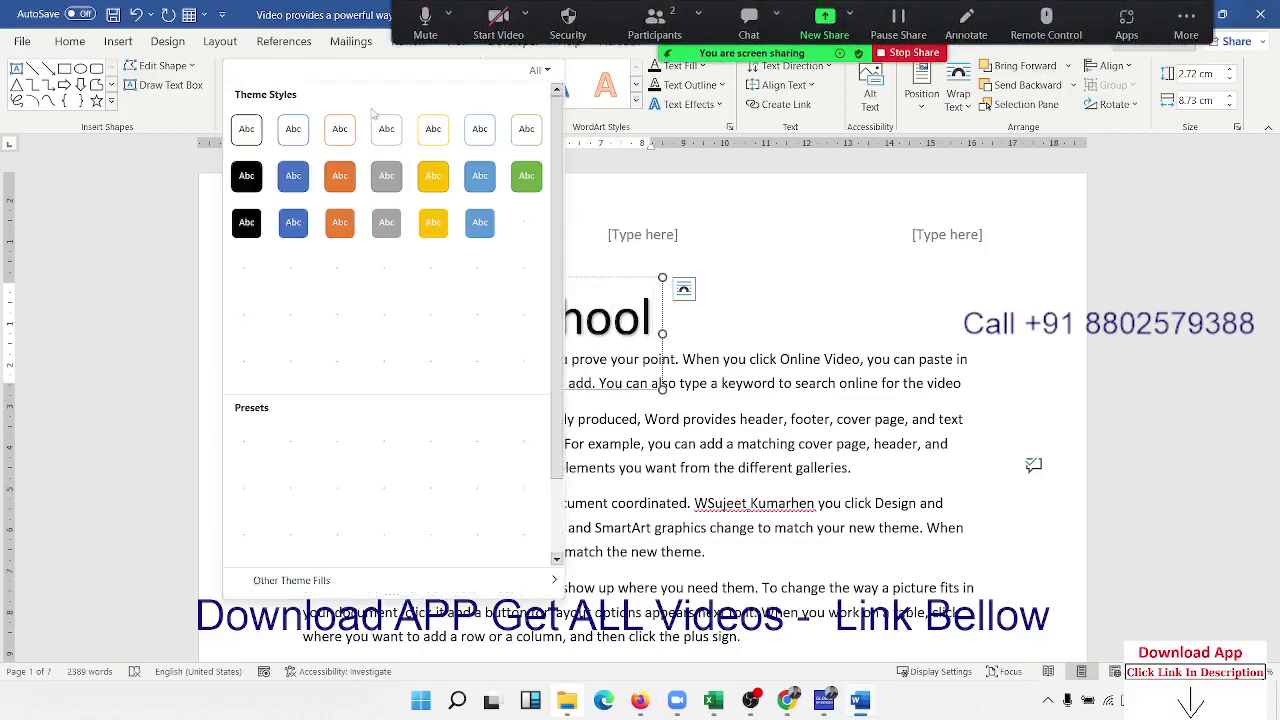
pyautogui.click(580, 240)
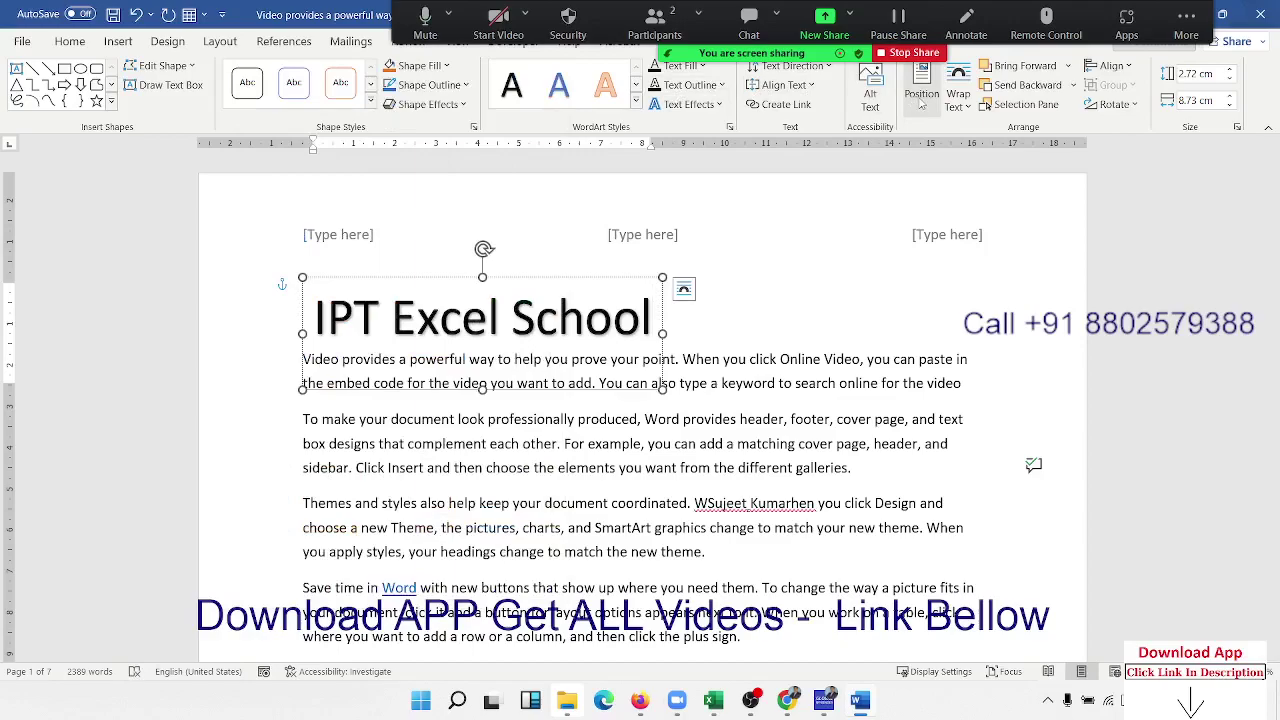
pyautogui.moveTo(538, 279); pyautogui.dragTo(538, 259)
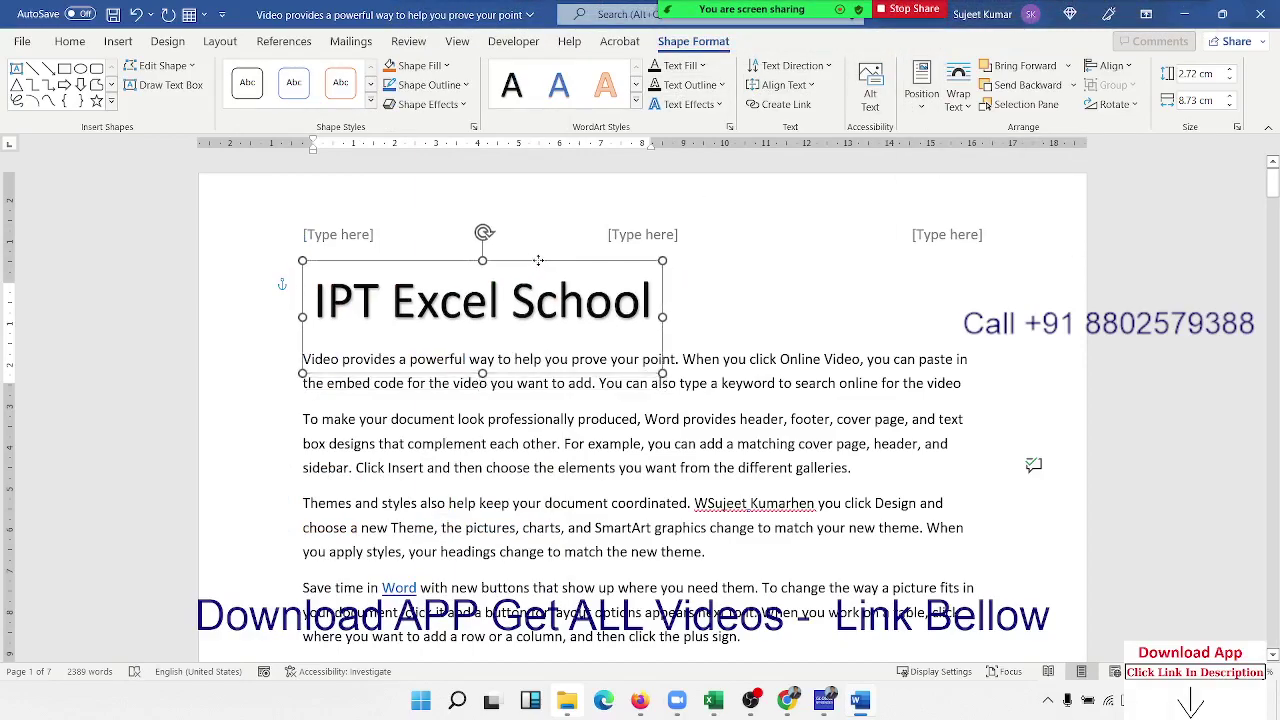
pyautogui.click(781, 334)
pyautogui.click(117, 44)
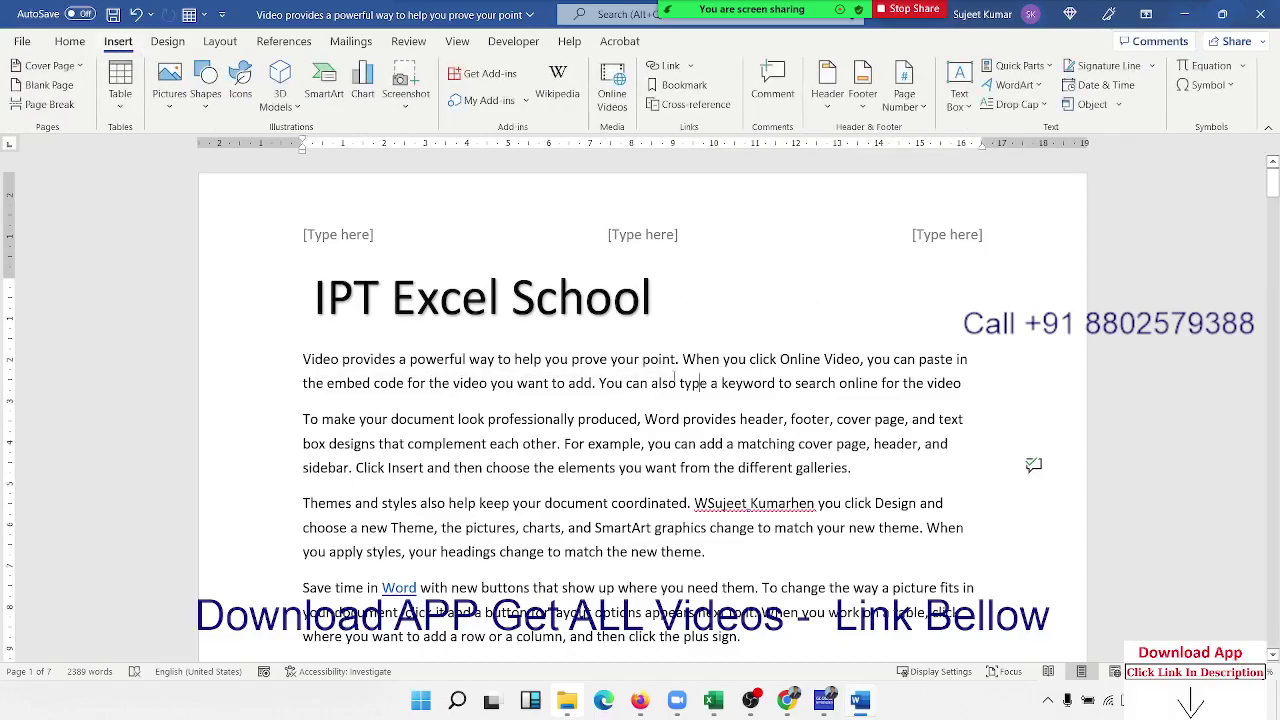
# Select the first two body paragraphs, preview Drop Cap without applying it, and start a Signature Line
pyautogui.moveTo(333, 373); pyautogui.dragTo(855, 470)
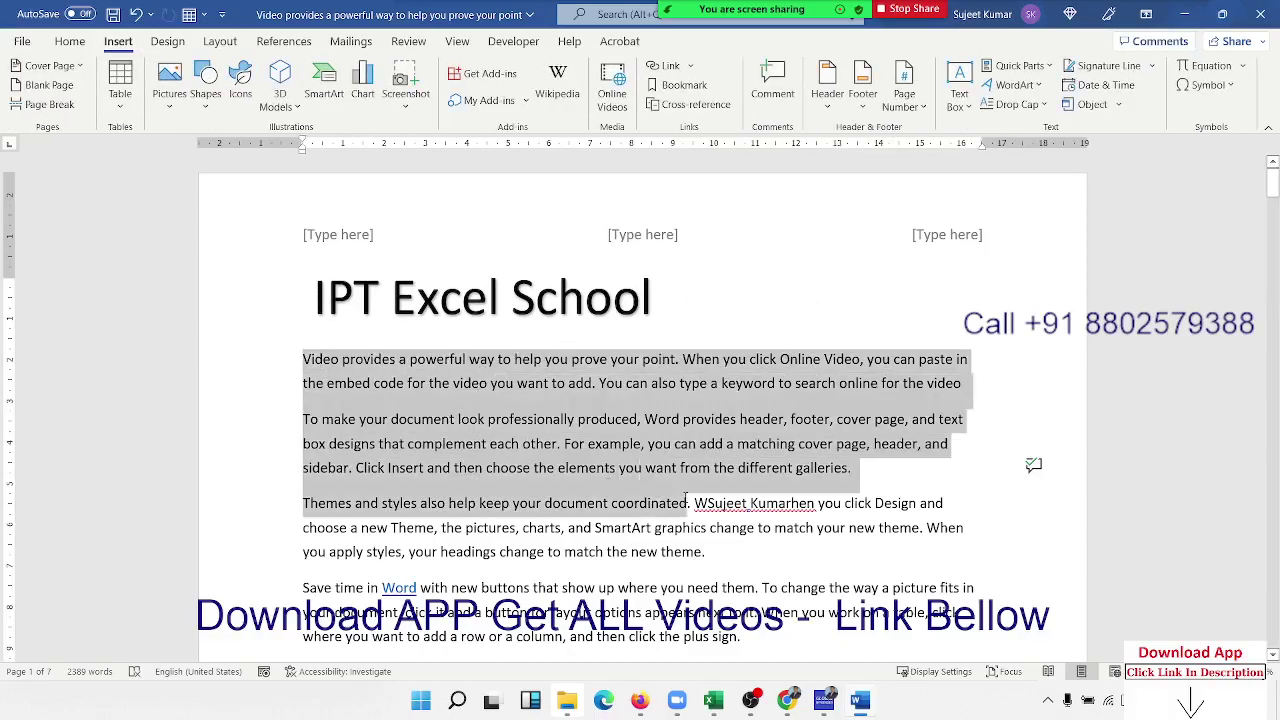
pyautogui.click(1046, 105)
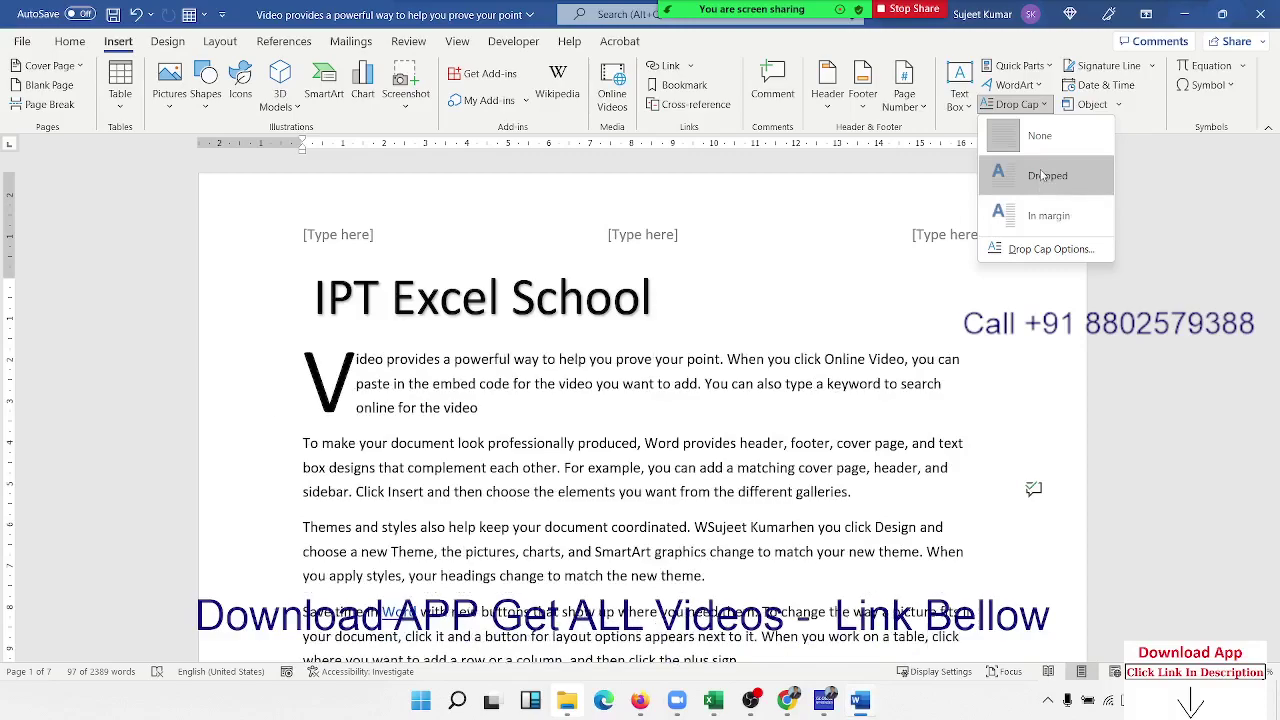
pyautogui.click(716, 437)
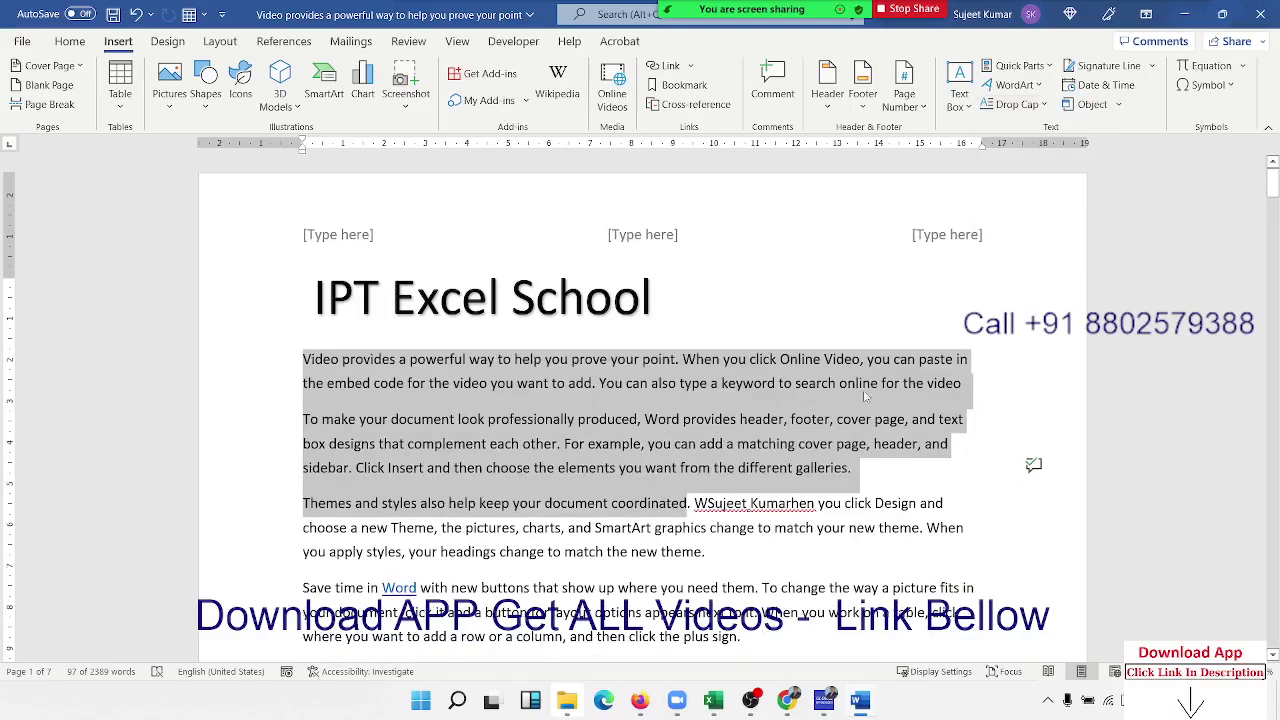
pyautogui.click(1105, 66)
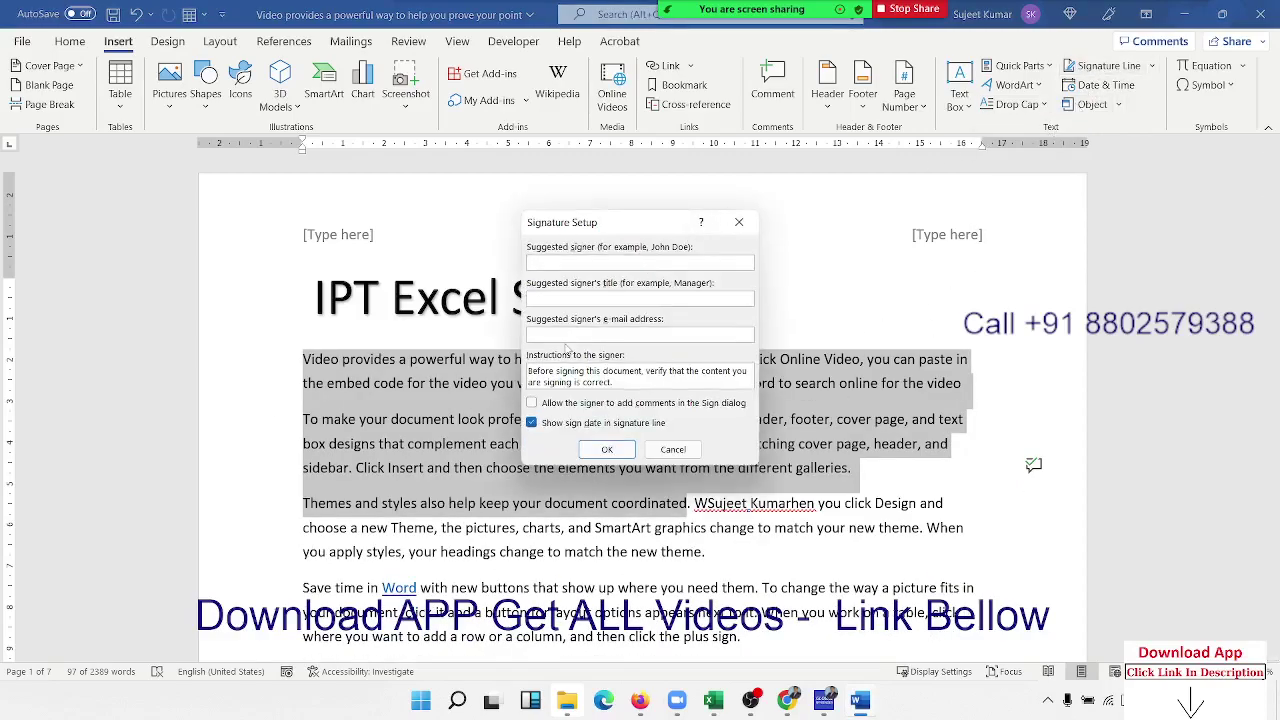
# Insert a signature line for the suggested signer, move it below 'plus sign.', delete it, and add a line after 'device.'
pyautogui.write('Sujeet Kumar')
pyautogui.click(607, 449)
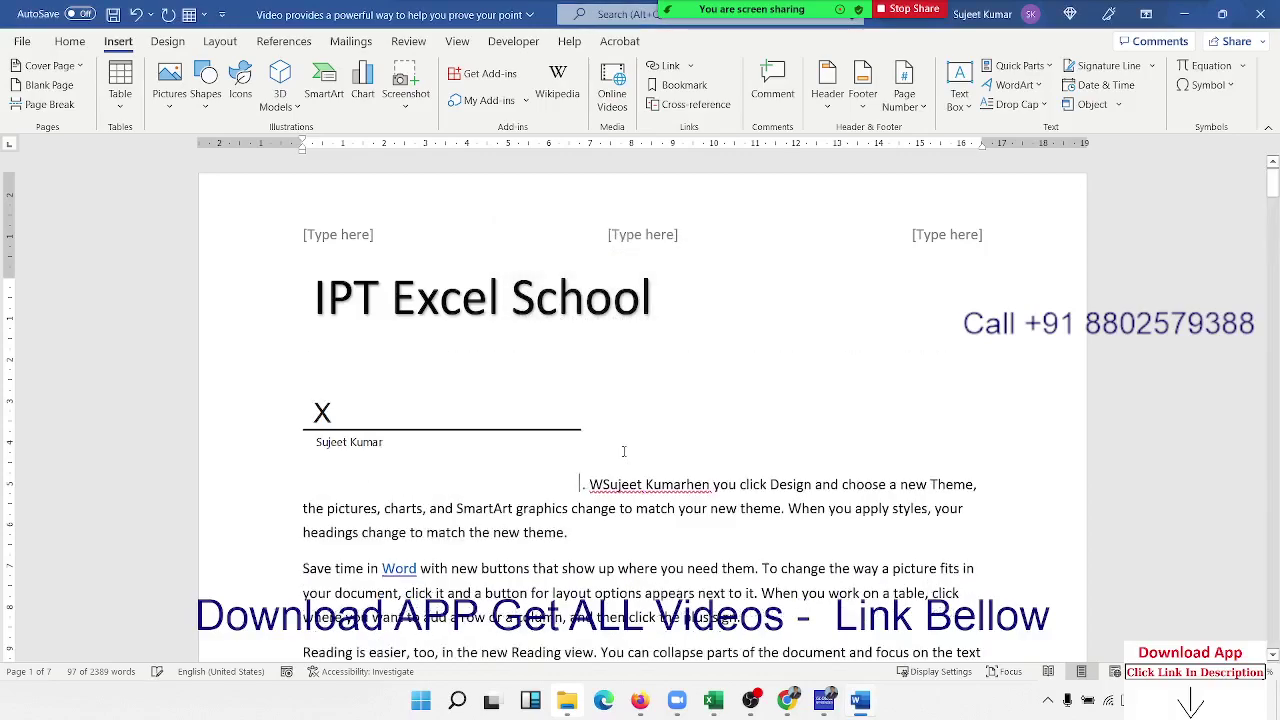
pyautogui.moveTo(407, 425); pyautogui.dragTo(768, 585)
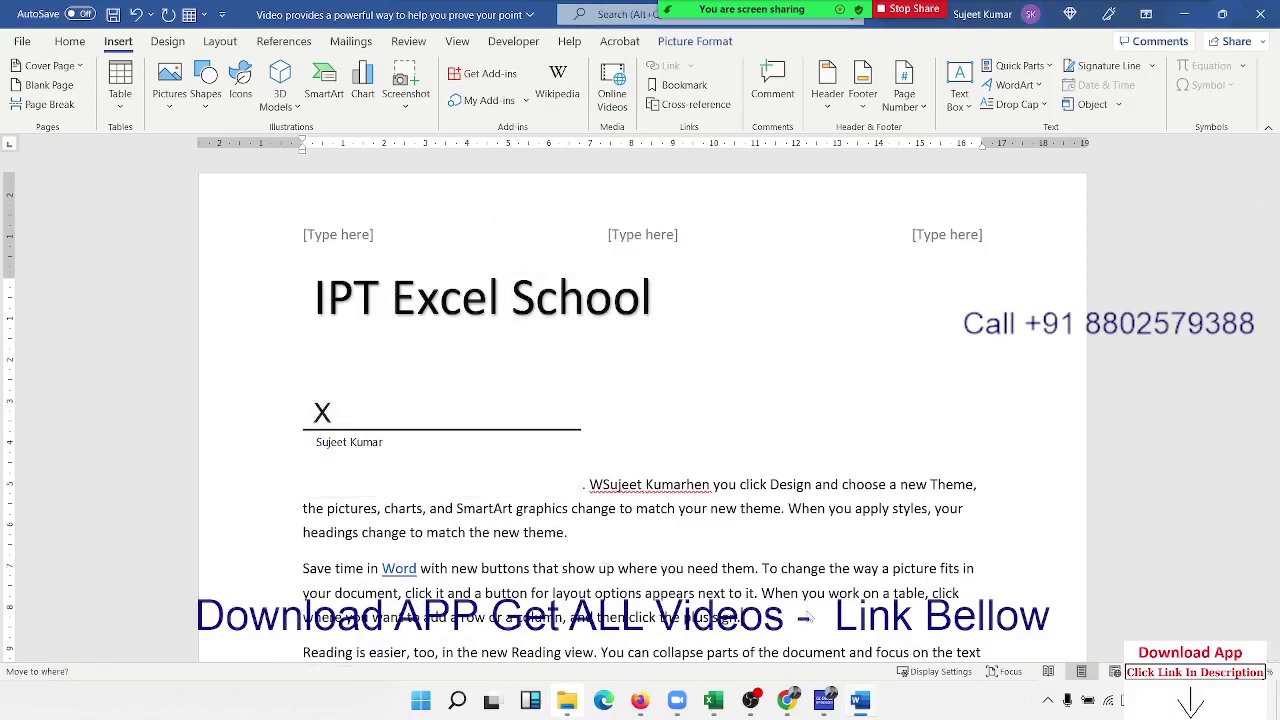
pyautogui.moveTo(768, 589); pyautogui.dragTo(810, 608)
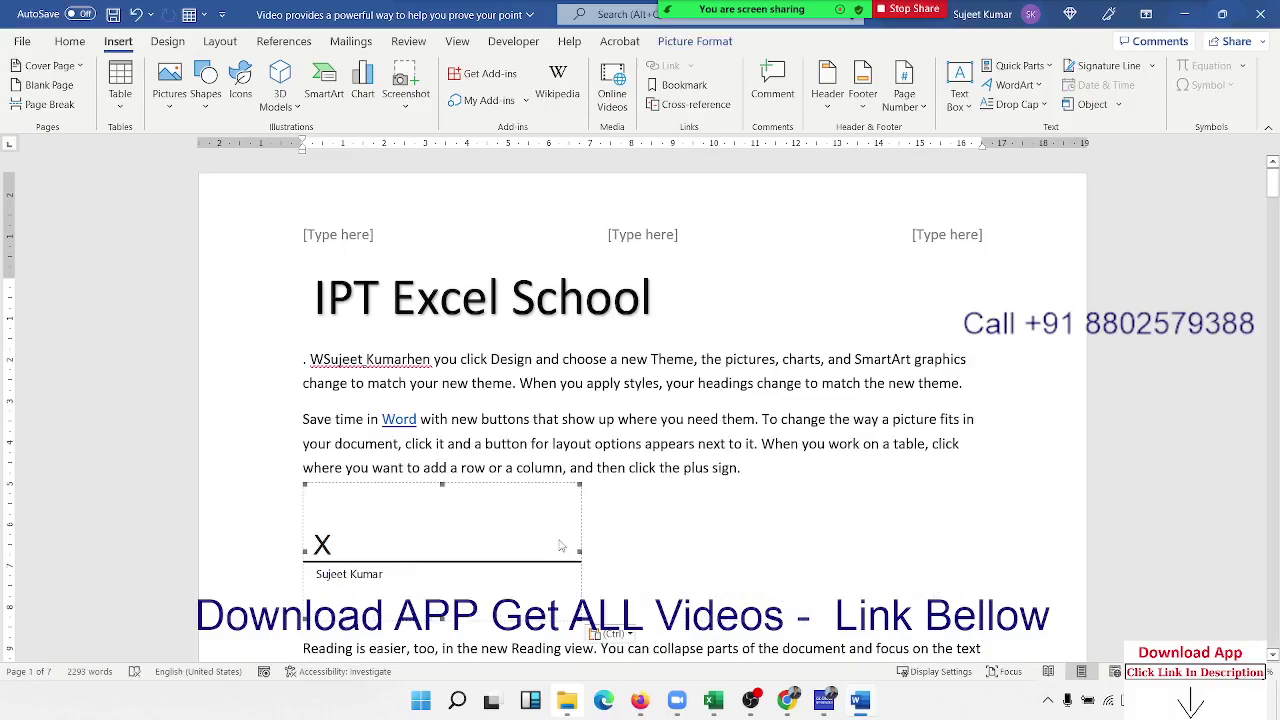
pyautogui.press('Delete')
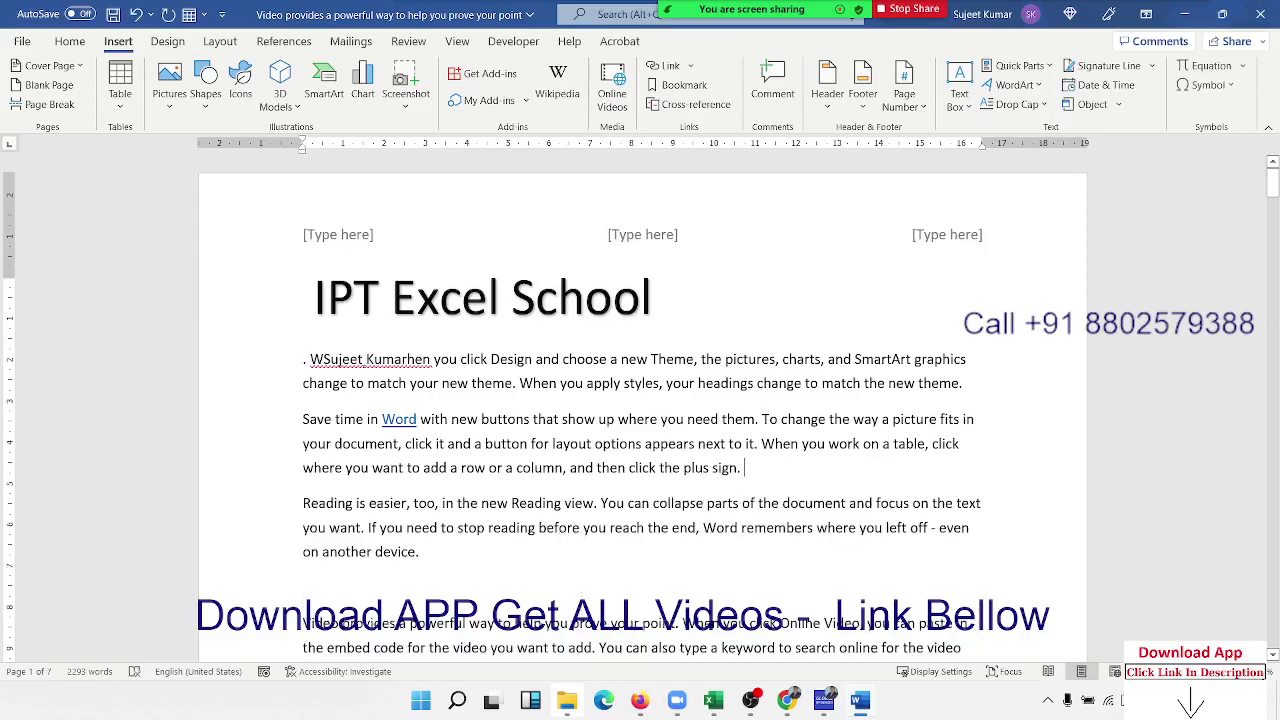
pyautogui.press('Return')
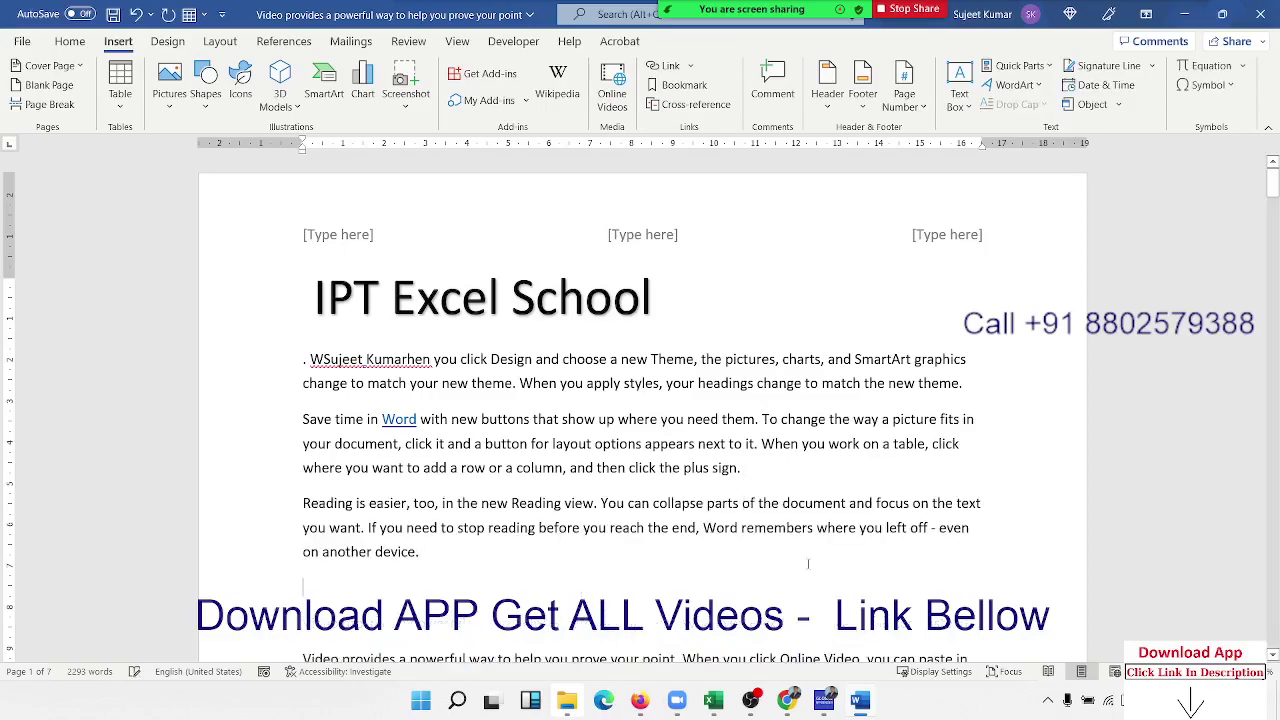
# Insert the built-in Binomial Theorem equation on the empty line after 'another device.'
pyautogui.click(1098, 85)
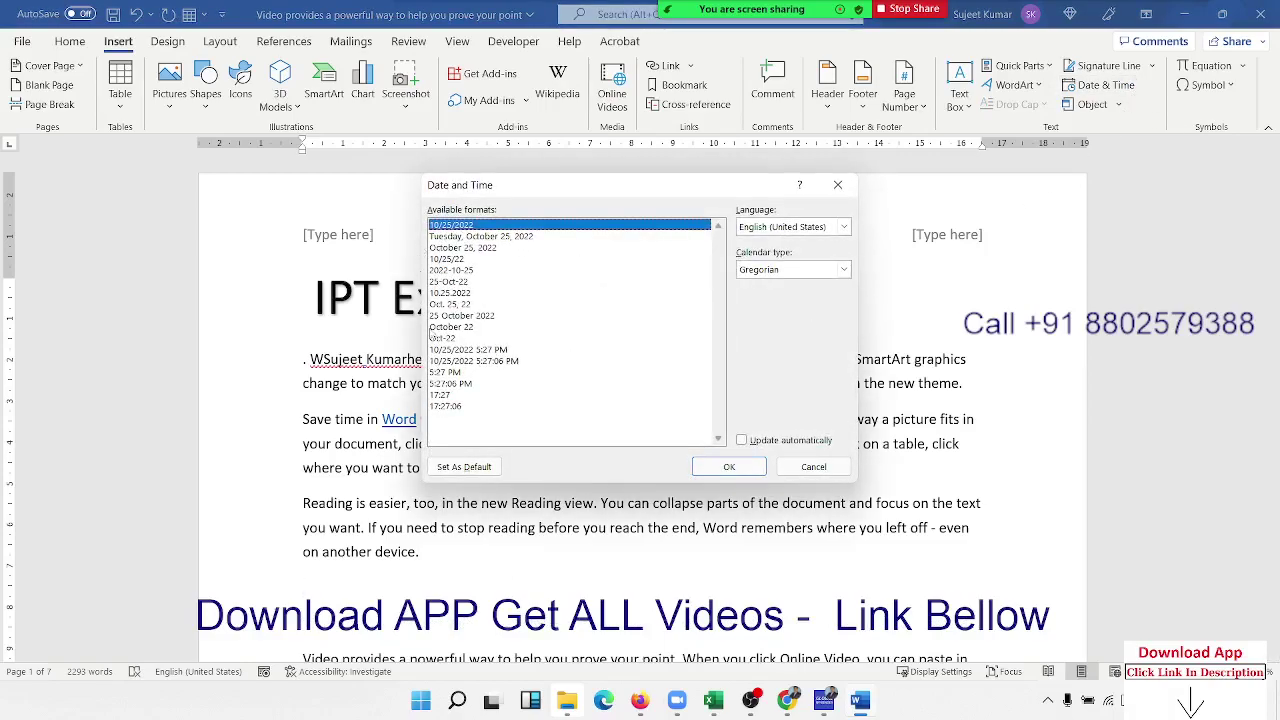
pyautogui.press('Escape')
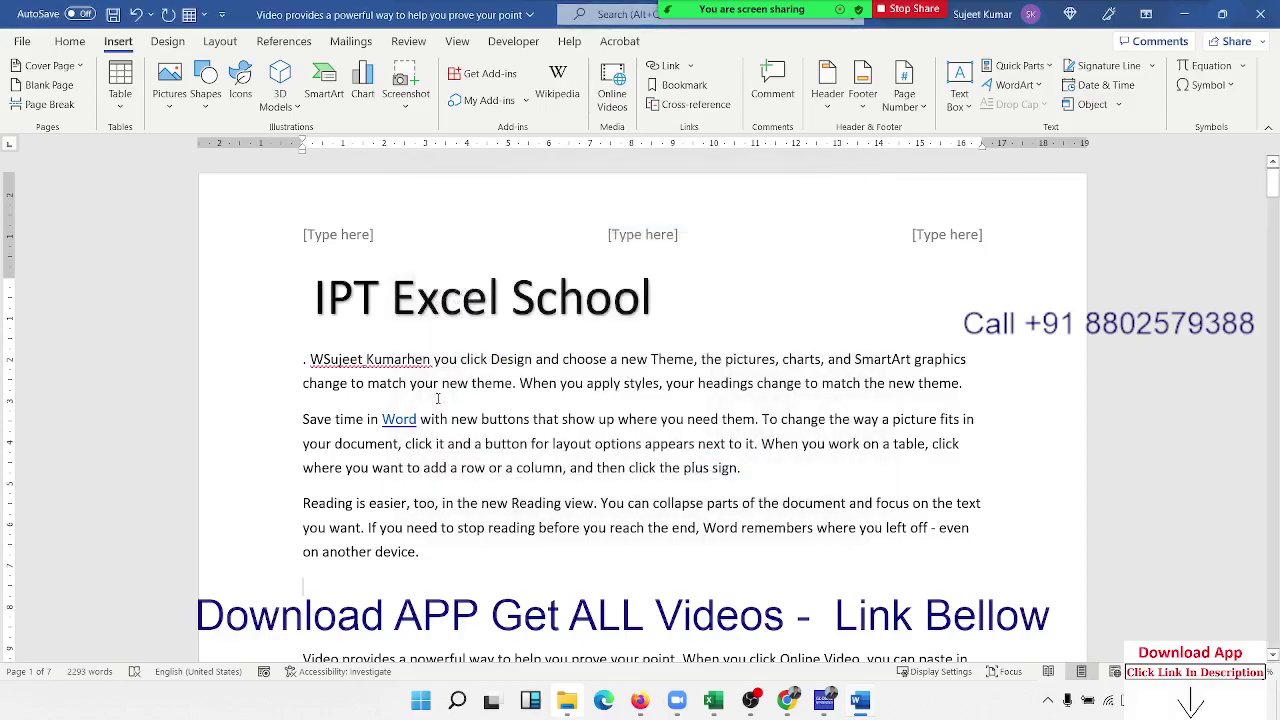
pyautogui.click(1245, 66)
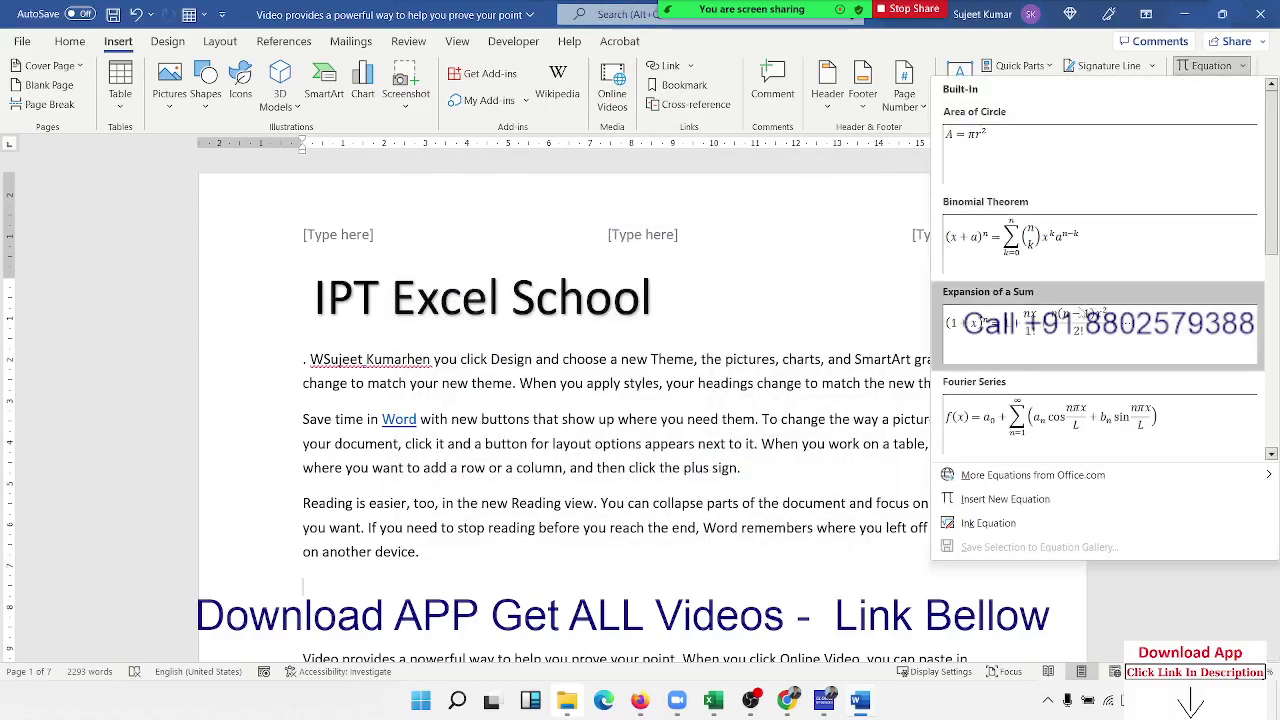
pyautogui.click(1092, 264)
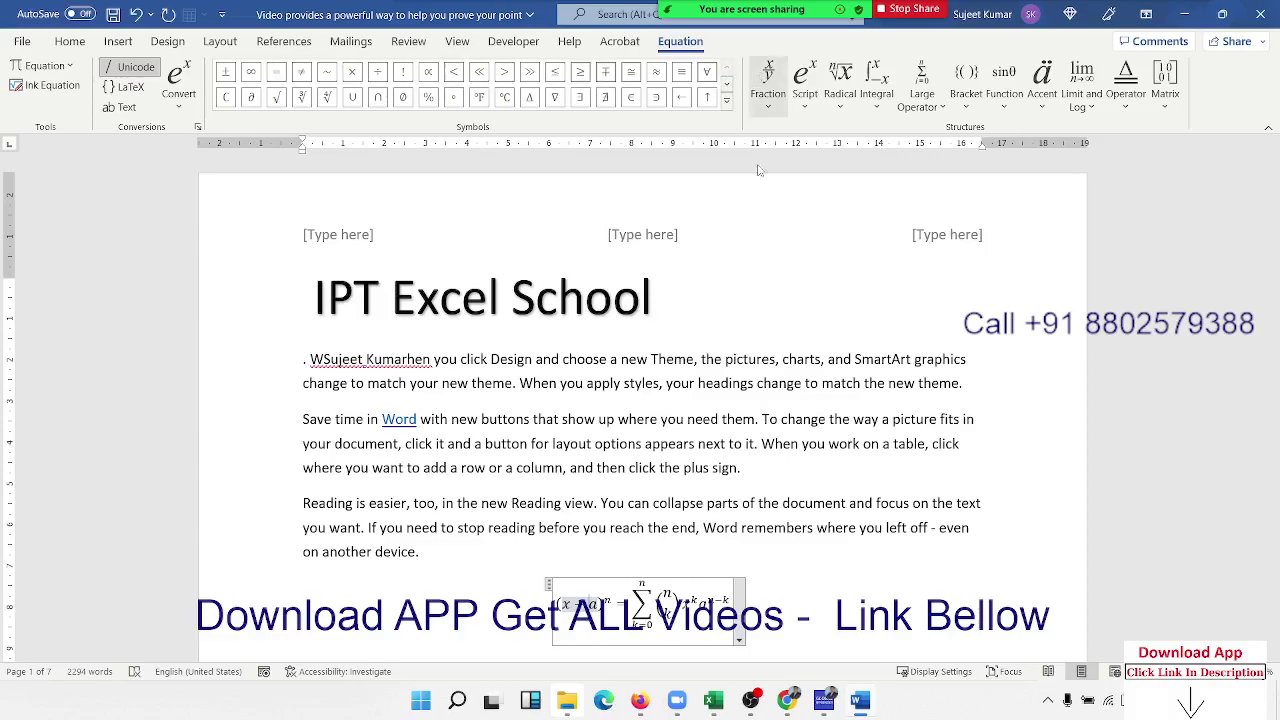
pyautogui.scroll(-3, 820, 365)
pyautogui.scroll(-3, 820, 362)
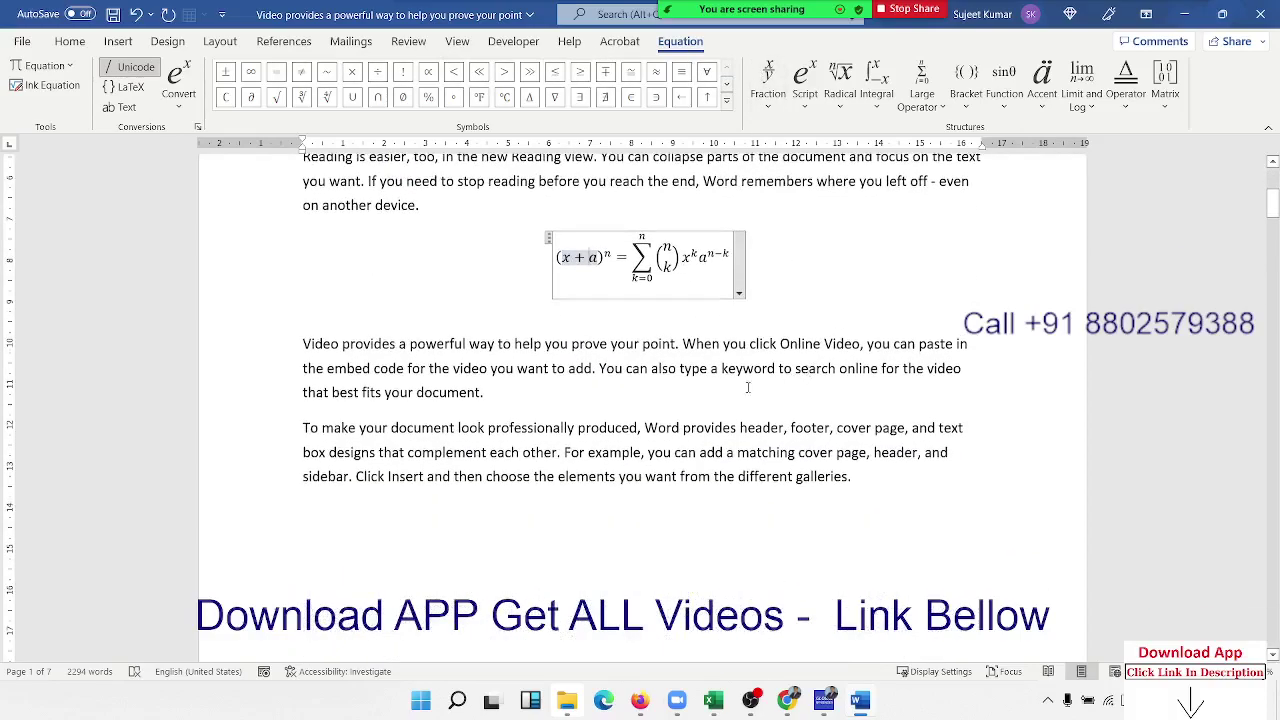
pyautogui.click(558, 400)
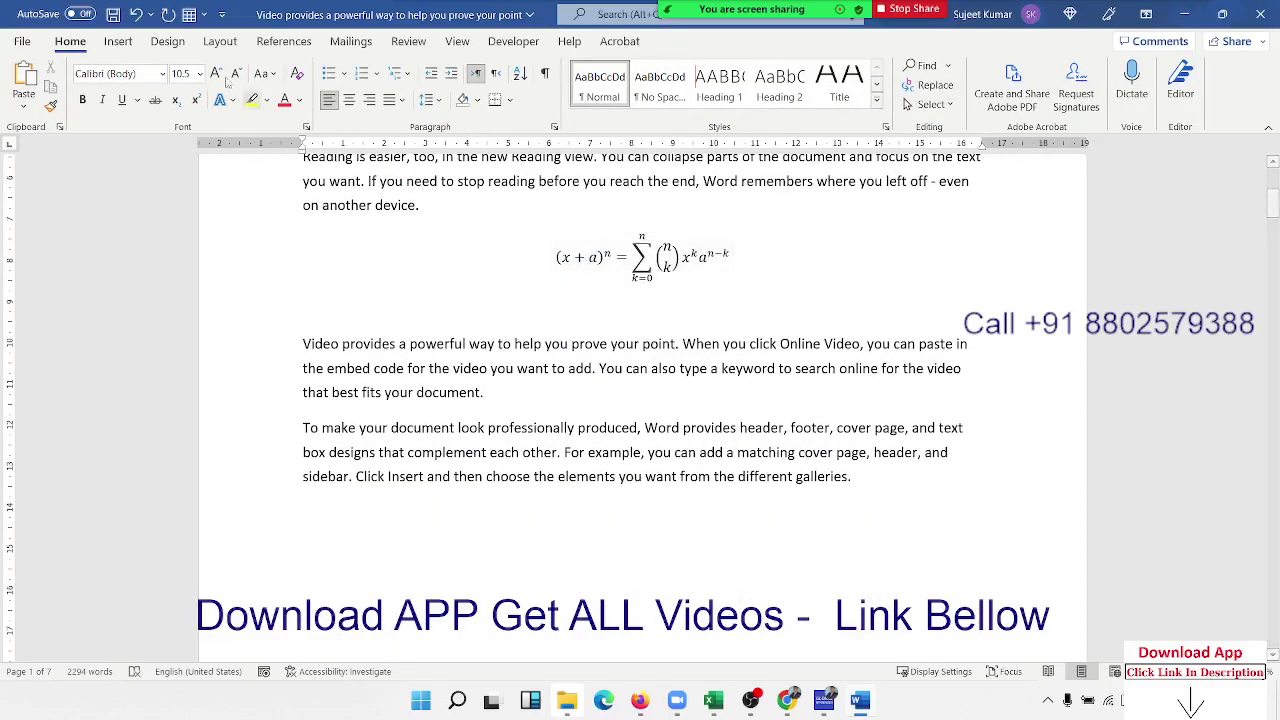
pyautogui.click(118, 41)
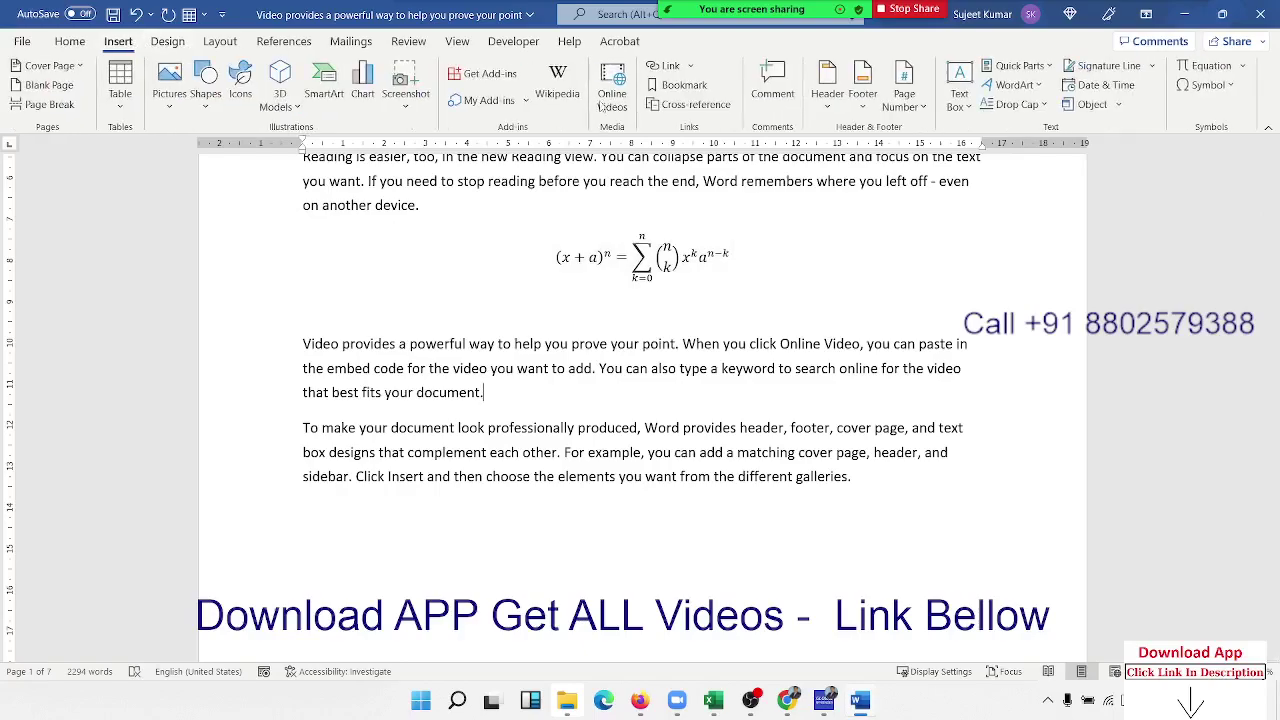
# Preview the Symbol list without inserting anything, then browse the Design, Layout, References and Mailings tabs
pyautogui.click(1230, 90)
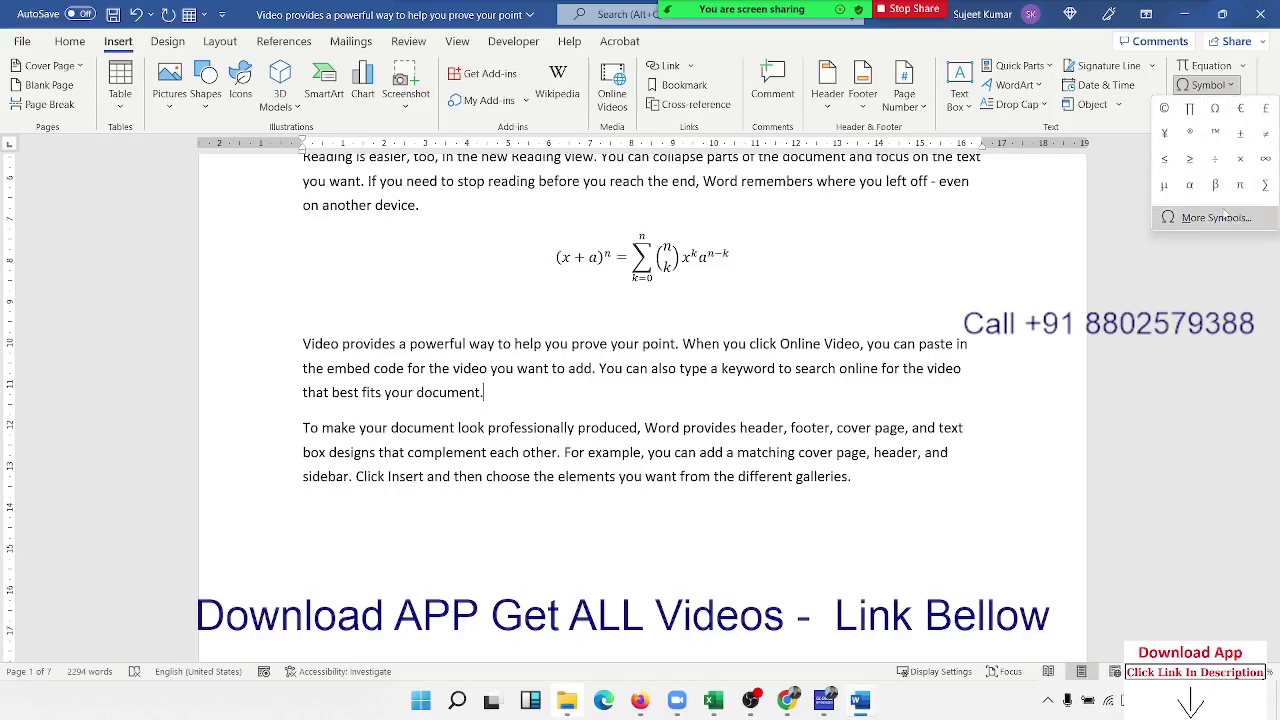
pyautogui.click(789, 336)
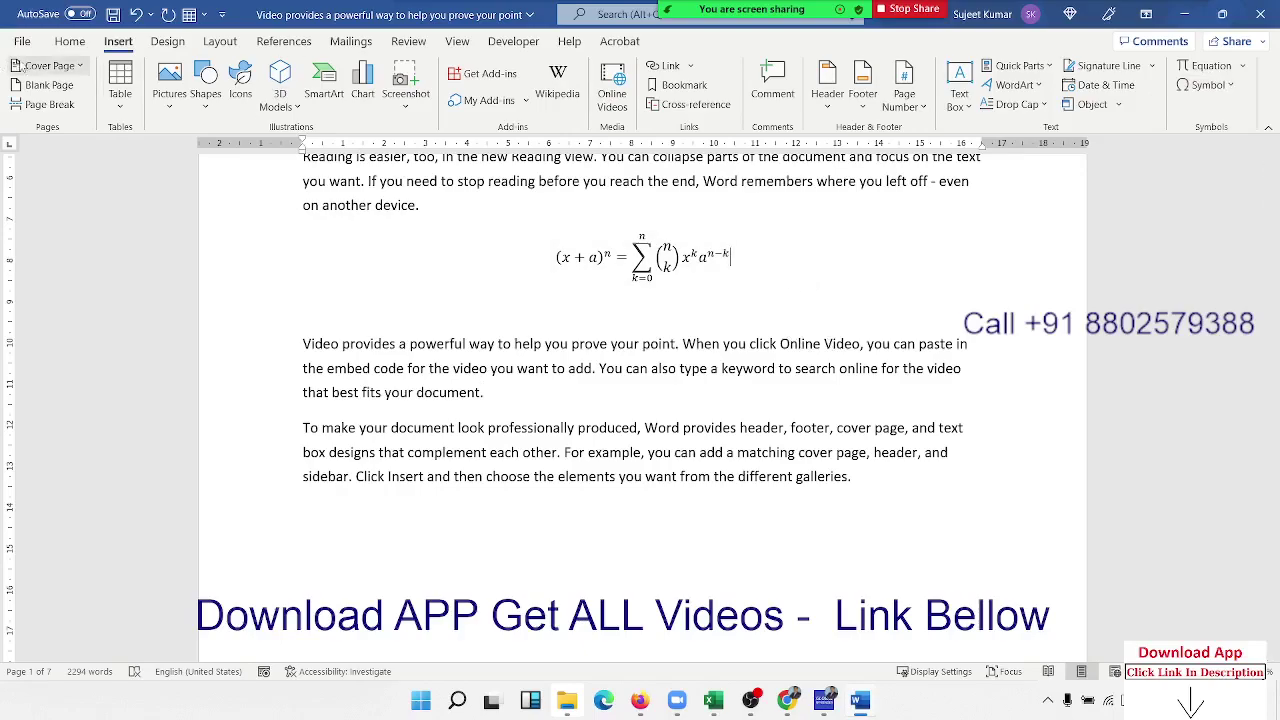
pyautogui.click(167, 40)
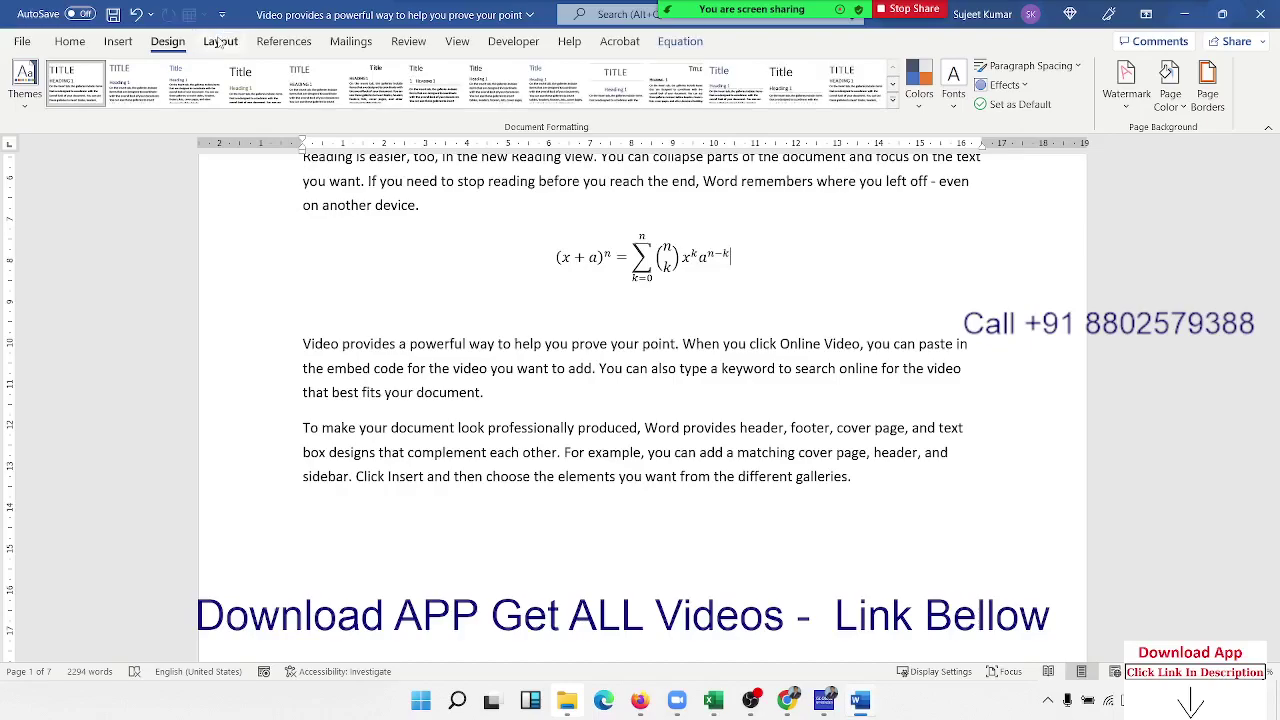
pyautogui.click(219, 41)
pyautogui.click(168, 41)
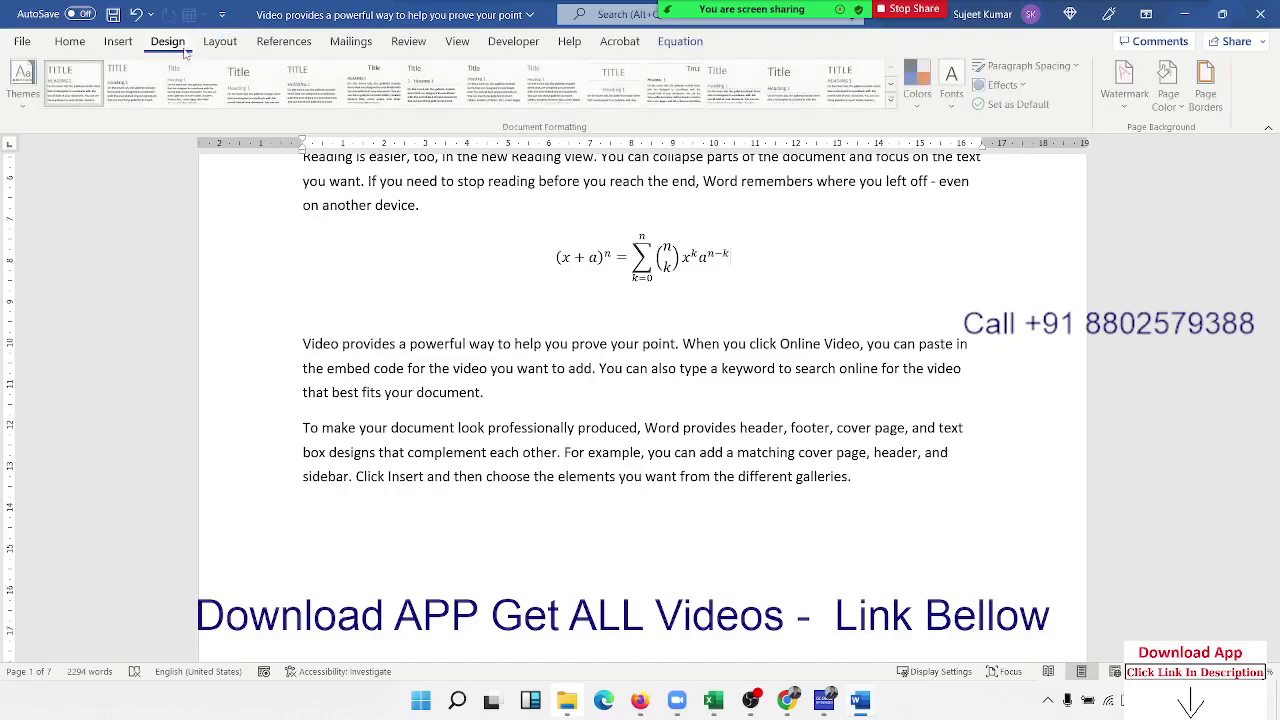
pyautogui.click(219, 41)
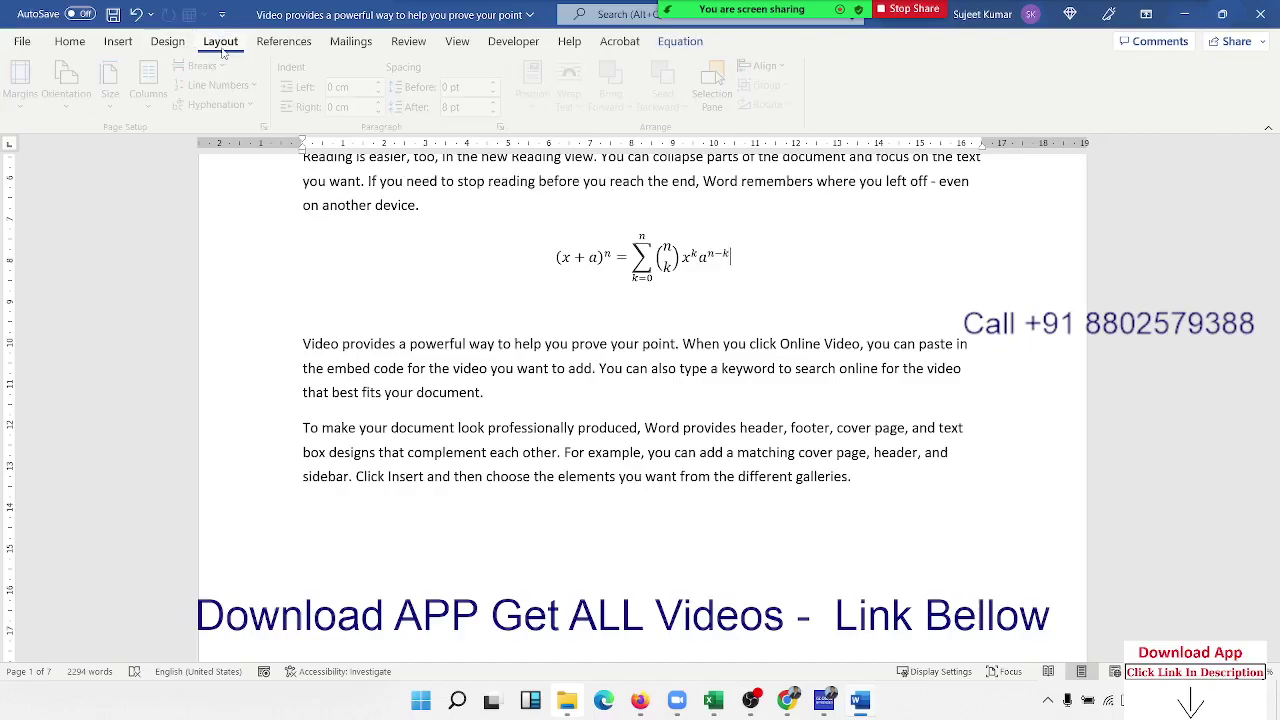
pyautogui.click(276, 44)
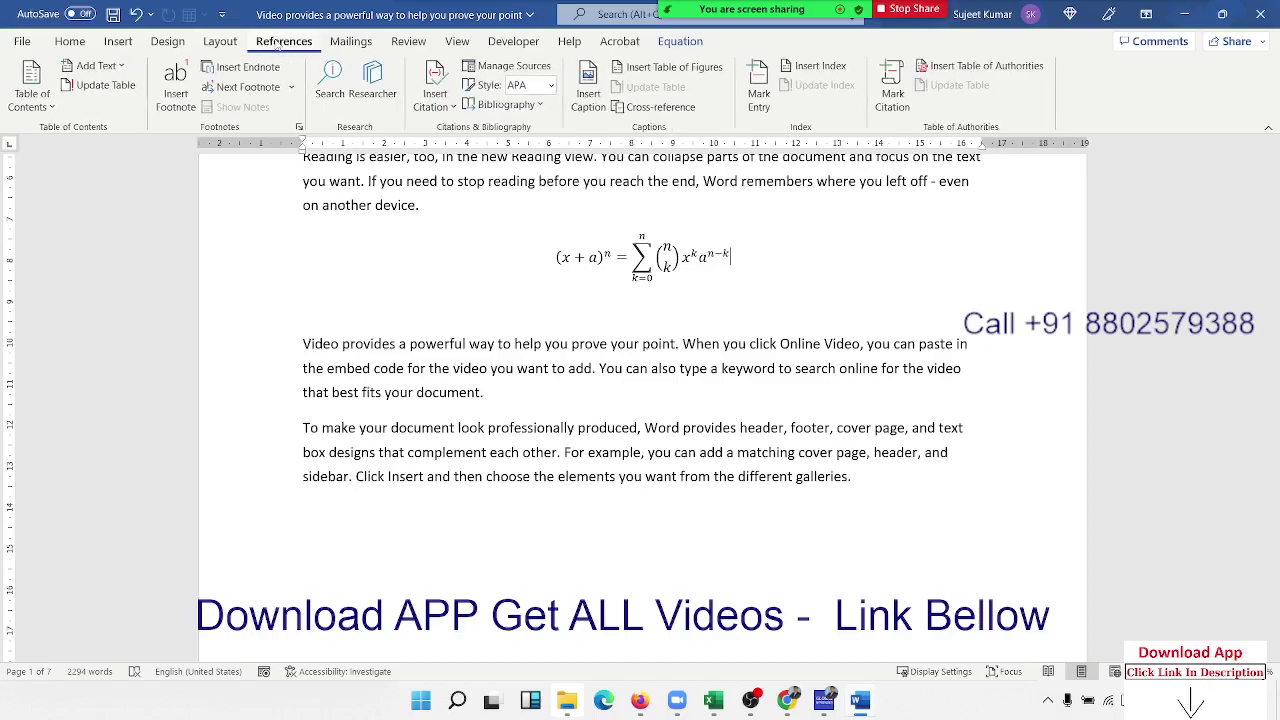
pyautogui.click(328, 46)
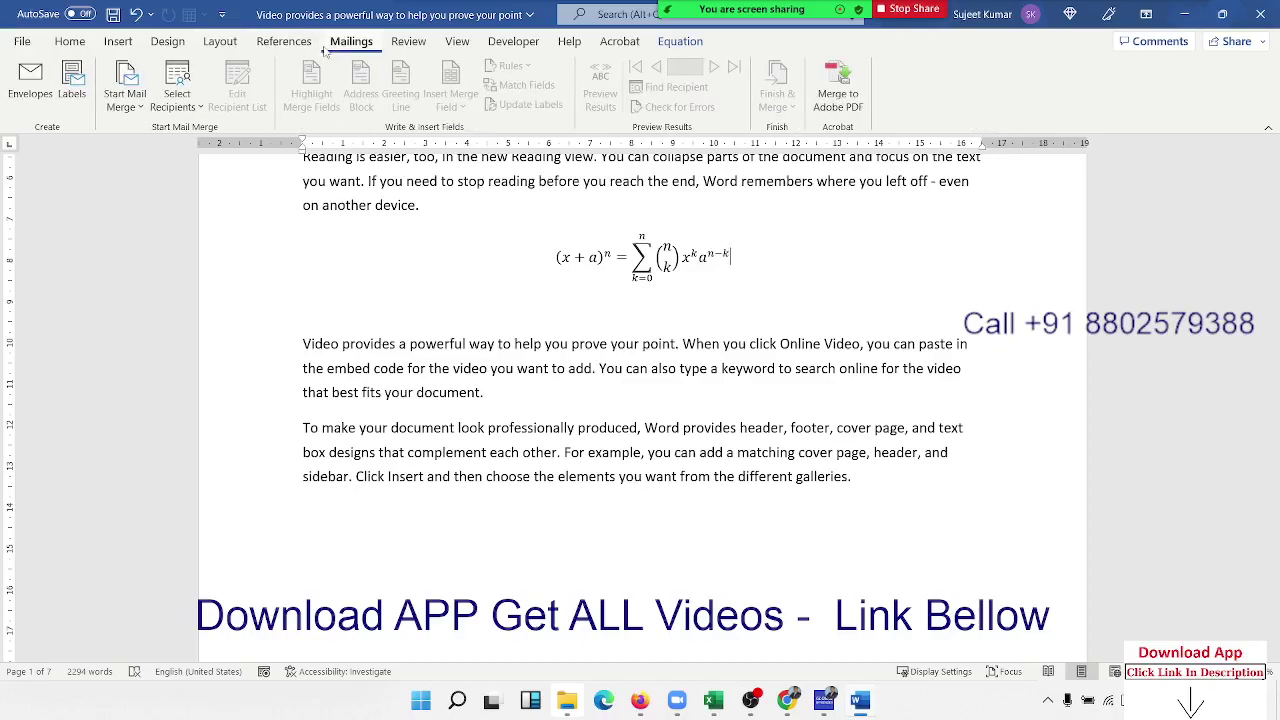